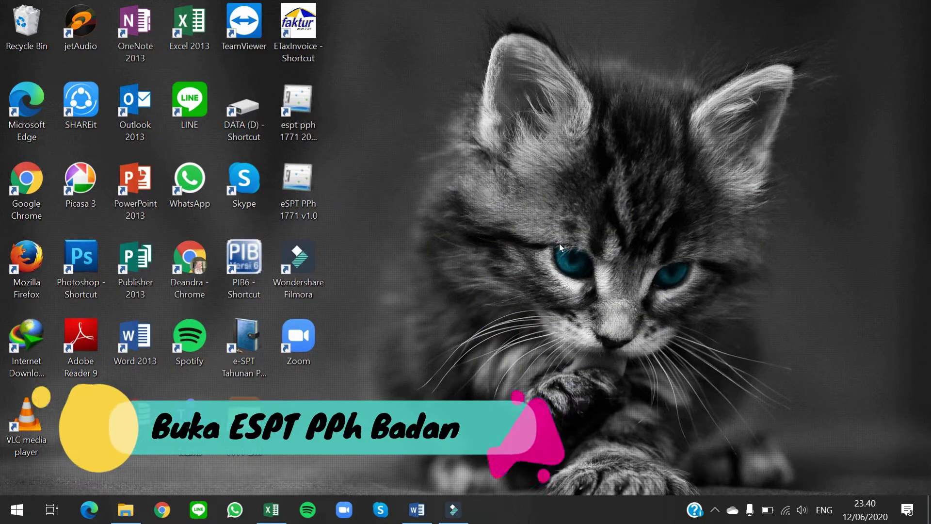
# Step: Launch e-SPT PPh Badan, connect to the company's database and log in as administrator
pyautogui.doubleClick(310, 110)
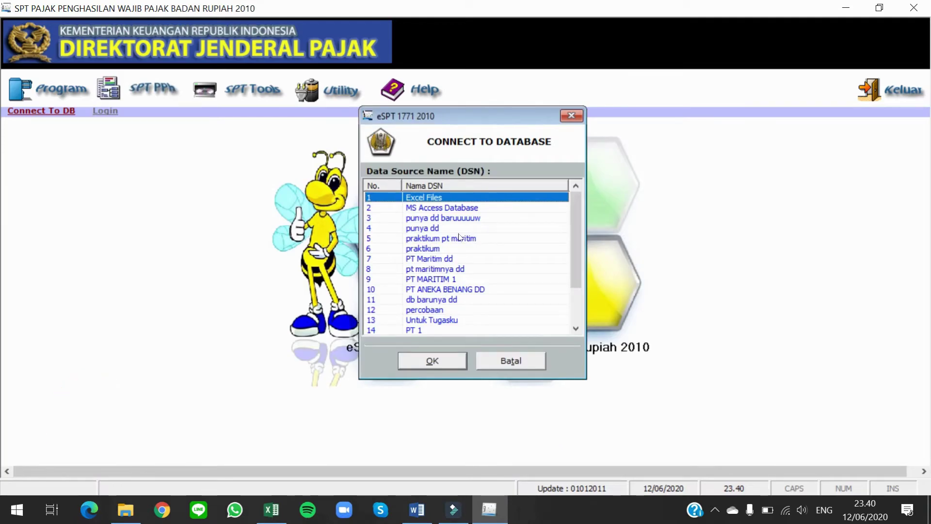
pyautogui.scroll(-2, 459, 237)
pyautogui.click(436, 331)
pyautogui.click(440, 358)
pyautogui.write('a')
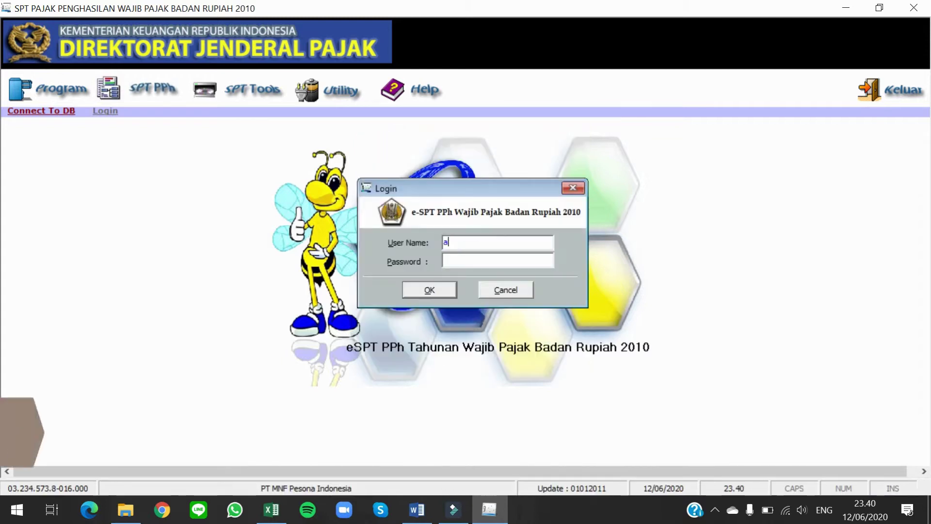
pyautogui.write('dministrator')
pyautogui.press('Tab')
pyautogui.write('123')
pyautogui.press('Return')
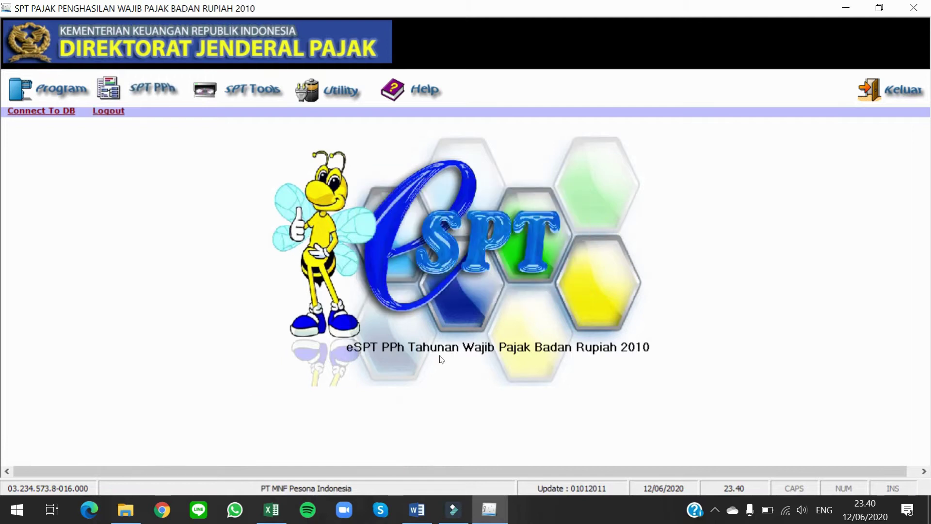
# Step: Open the existing 2018 return, Pembetulan 0, for editing
pyautogui.click(71, 102)
pyautogui.click(93, 129)
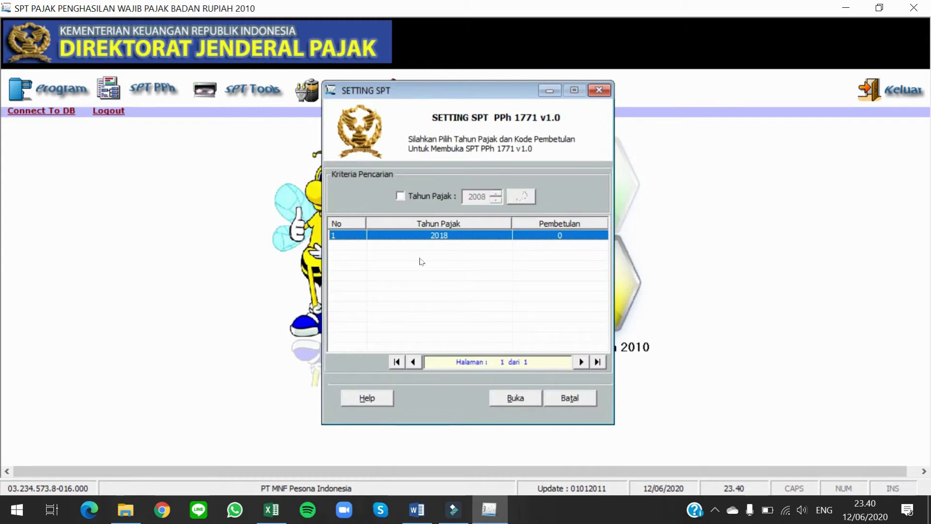
pyautogui.click(529, 400)
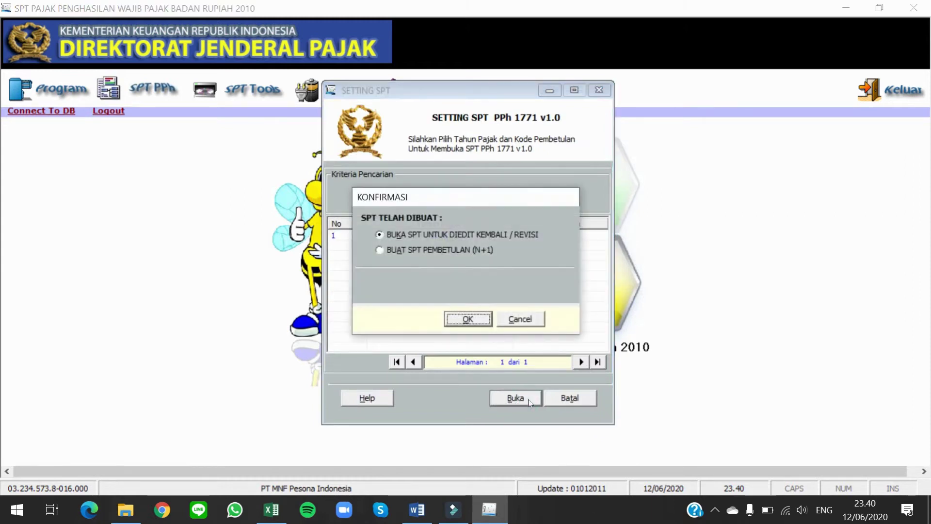
pyautogui.click(469, 320)
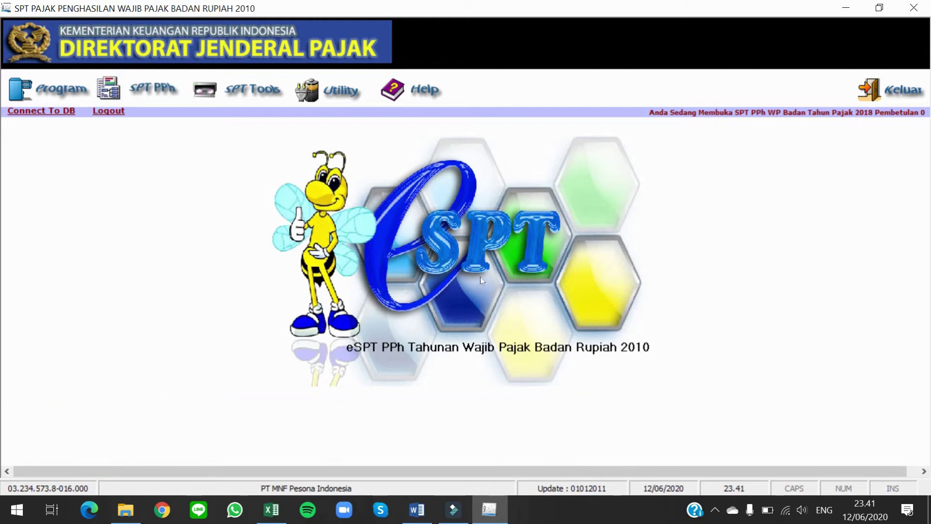
# Step: Go to Lampiran > Formulir 1771-III Kredit Pajak Dalam Negeri and start a blank credit entry
pyautogui.click(158, 99)
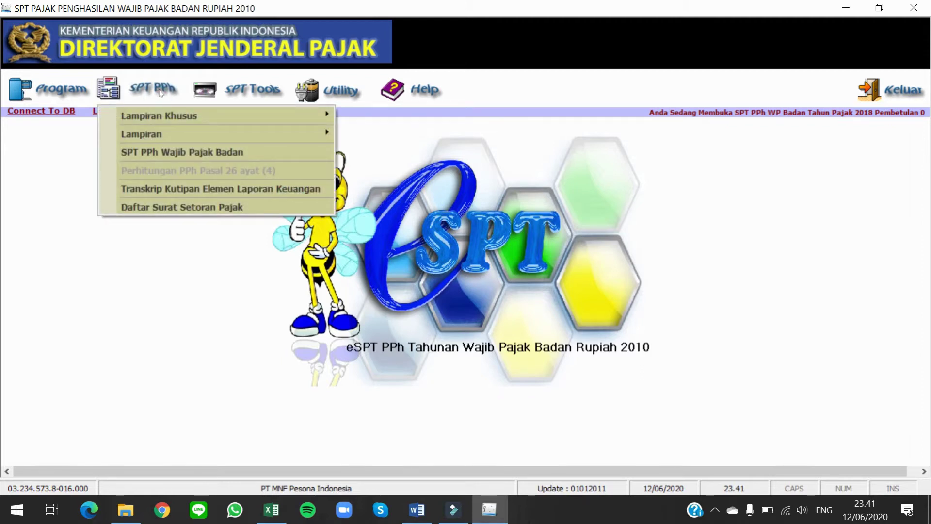
pyautogui.moveTo(229, 137)
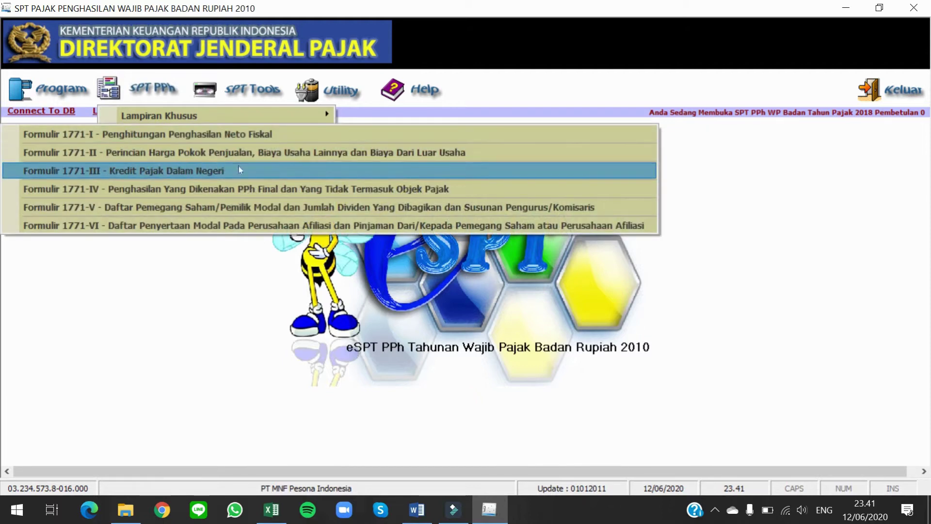
pyautogui.click(246, 170)
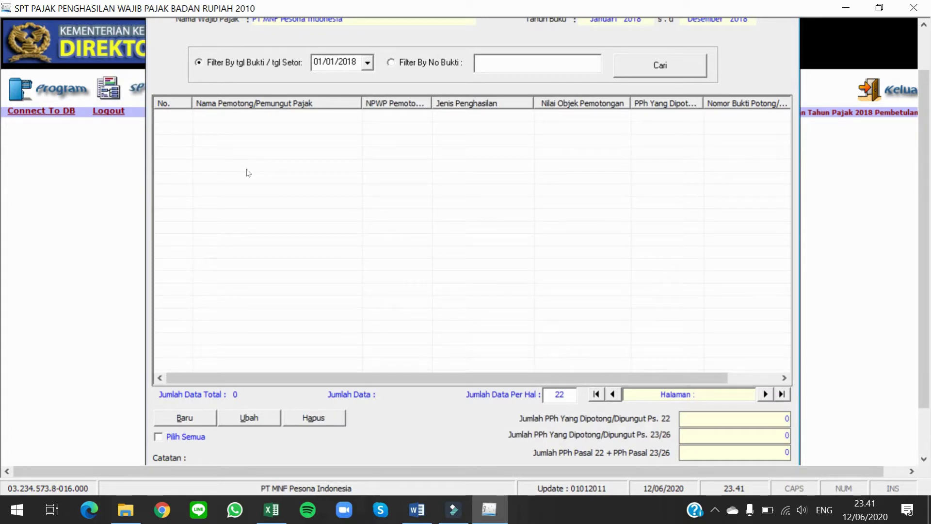
pyautogui.click(182, 418)
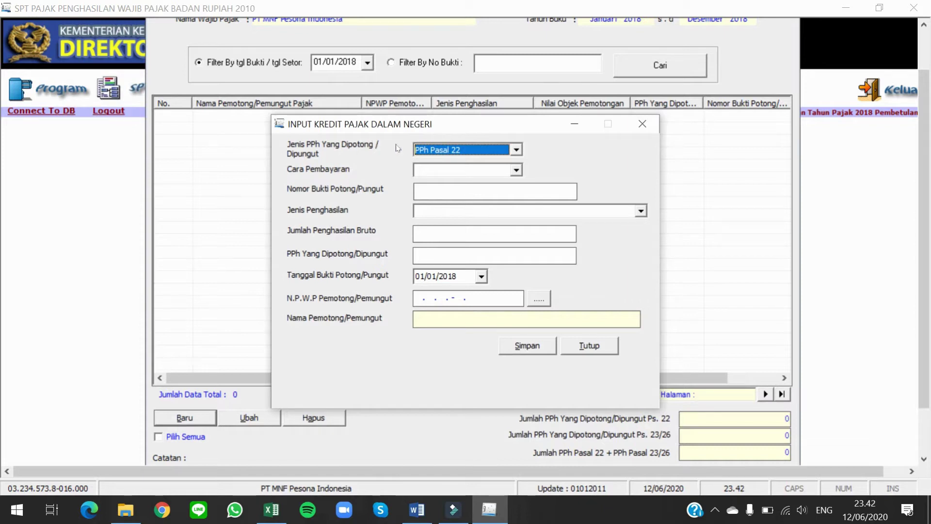
pyautogui.click(515, 150)
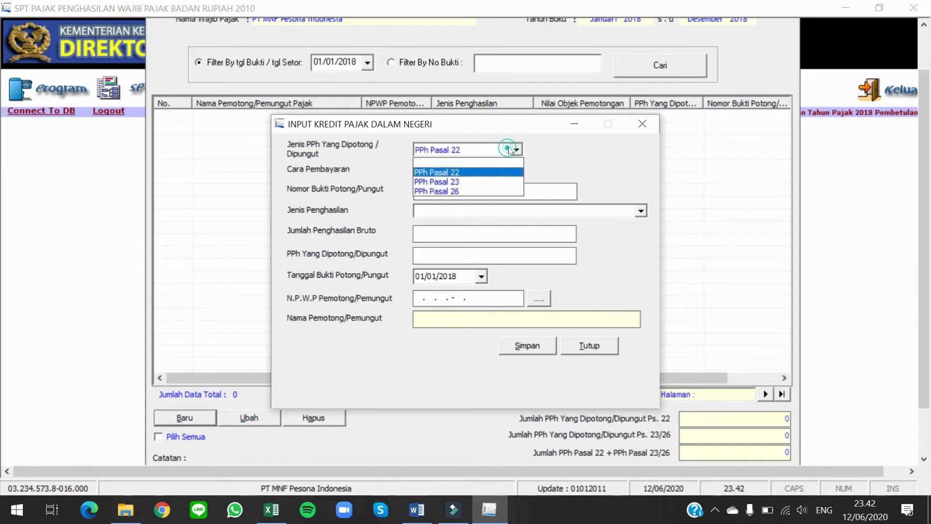
pyautogui.click(492, 172)
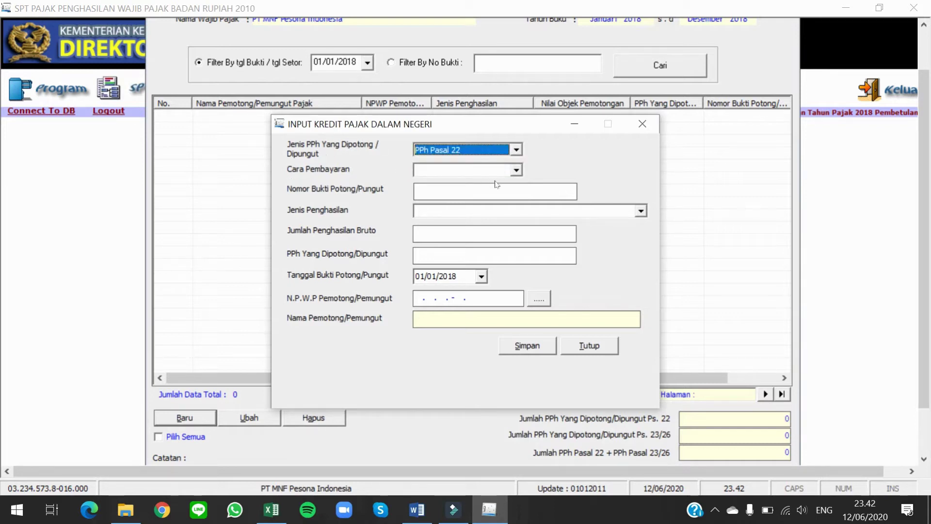
pyautogui.click(515, 170)
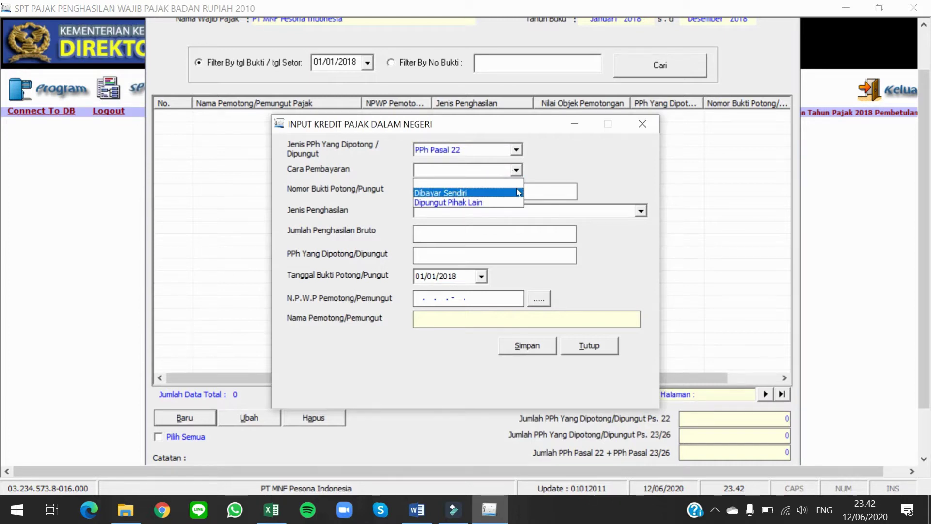
pyautogui.click(517, 192)
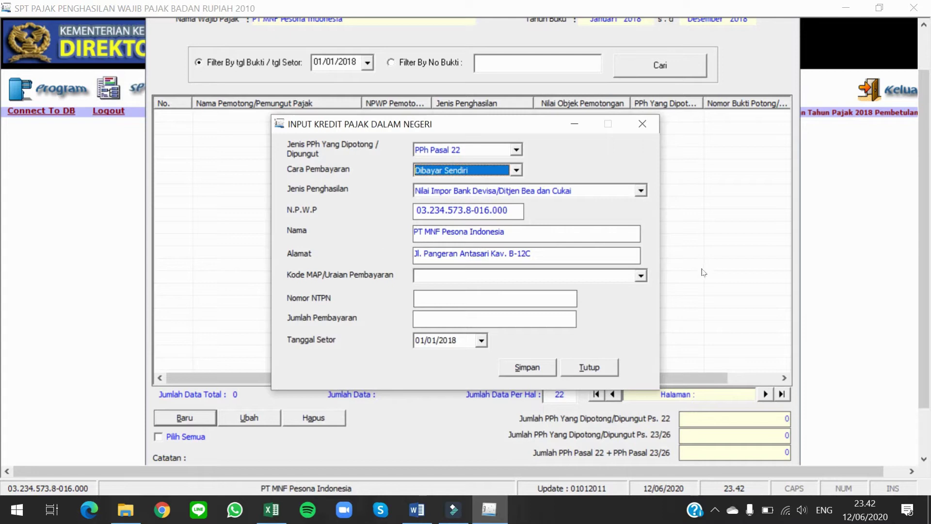
pyautogui.click(641, 275)
pyautogui.scroll(-2, 541, 286)
pyautogui.scroll(2, 541, 286)
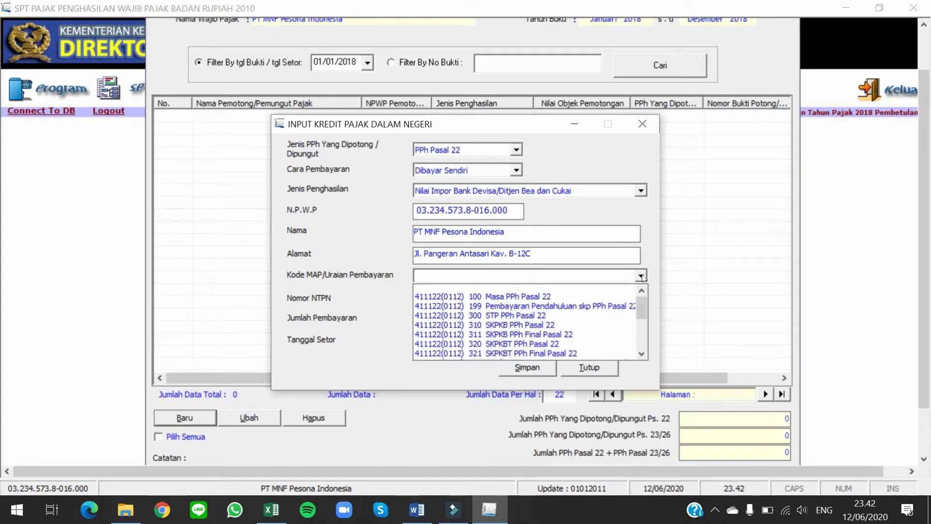
pyautogui.click(535, 297)
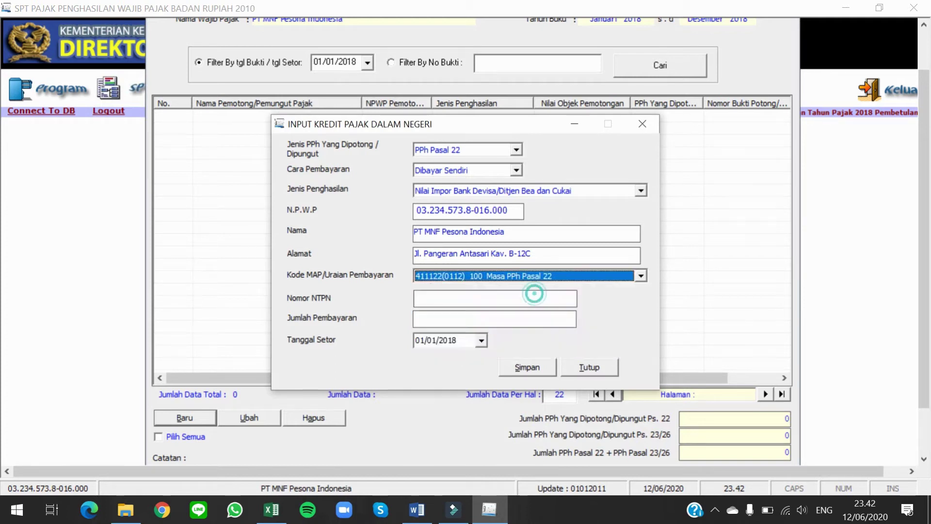
# Step: Enter the NTPN and a payment amount of 2000000, then save without adding another entry
pyautogui.click(534, 294)
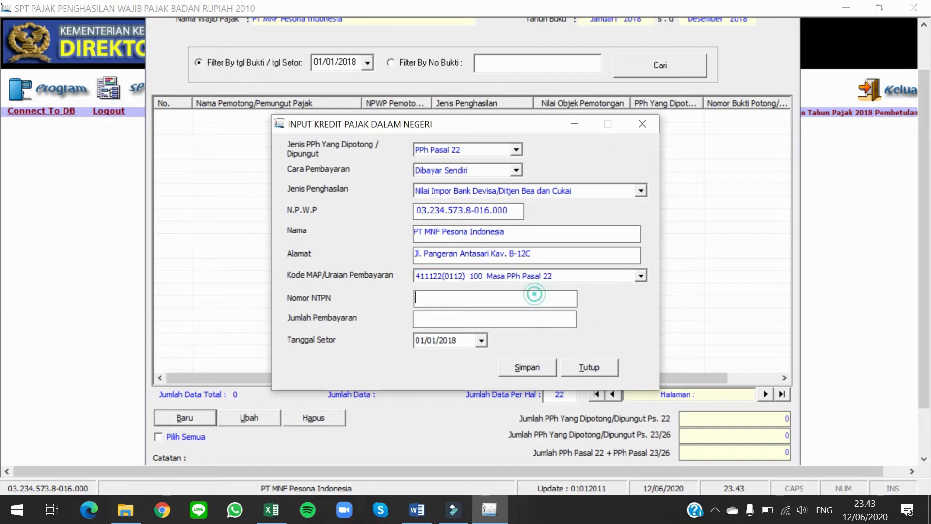
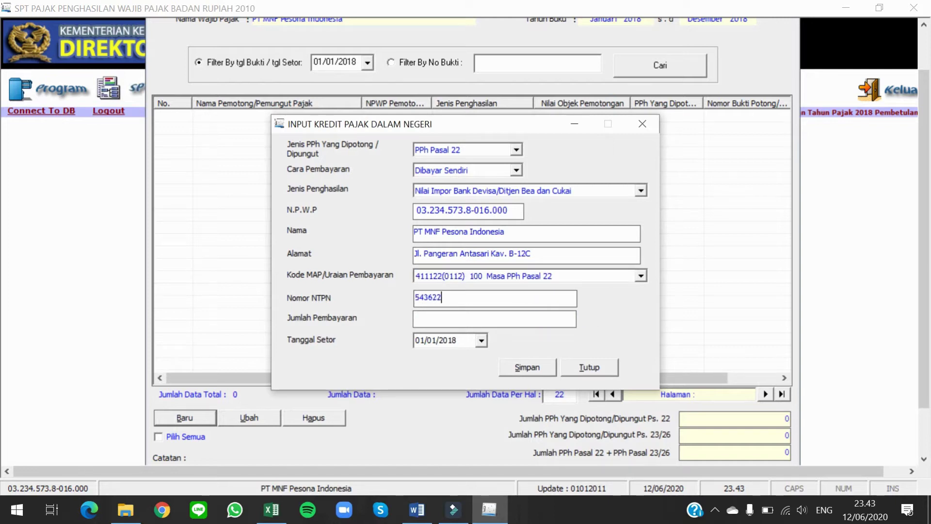
pyautogui.press('Tab')
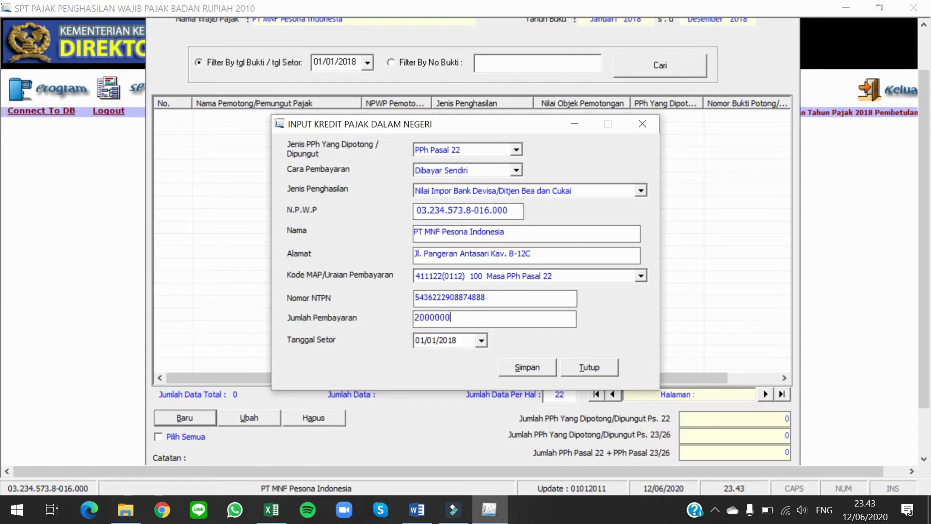
pyautogui.press('Tab')
pyautogui.click(530, 369)
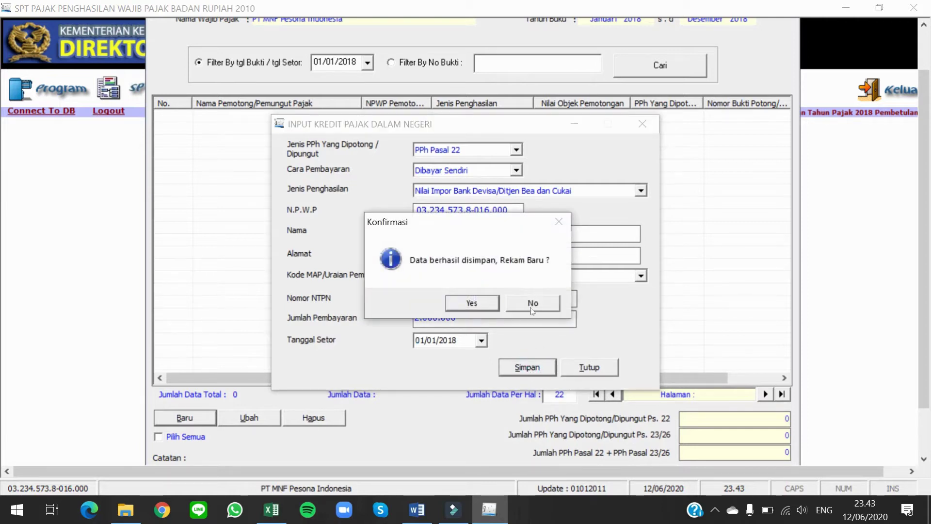
pyautogui.click(535, 303)
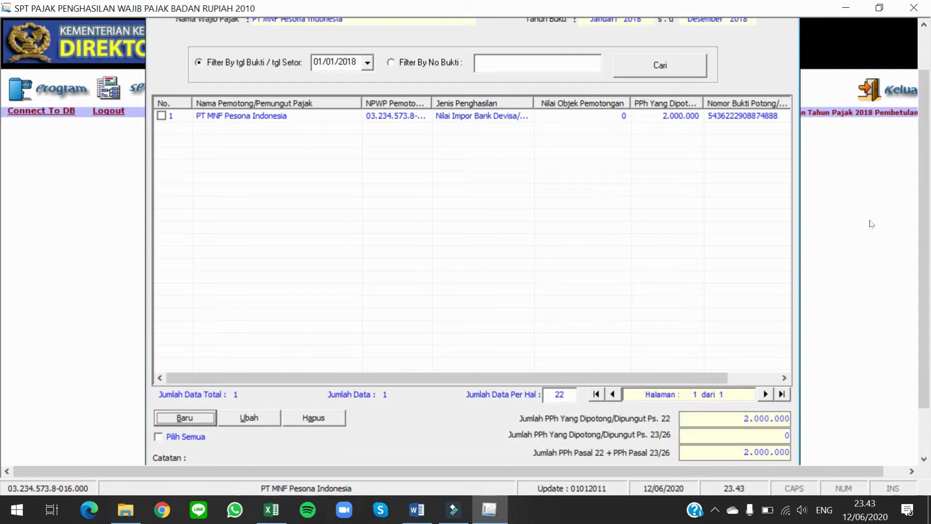
pyautogui.scroll(2, 922, 218)
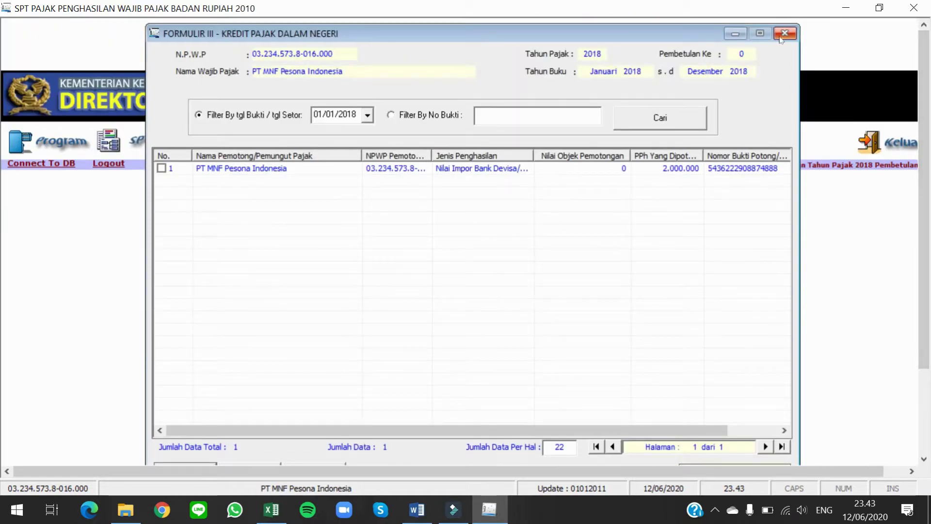
# Step: Close Formulir III and set up a Kredit Pajak Dalam Negeri export for tax year 2018
pyautogui.click(781, 34)
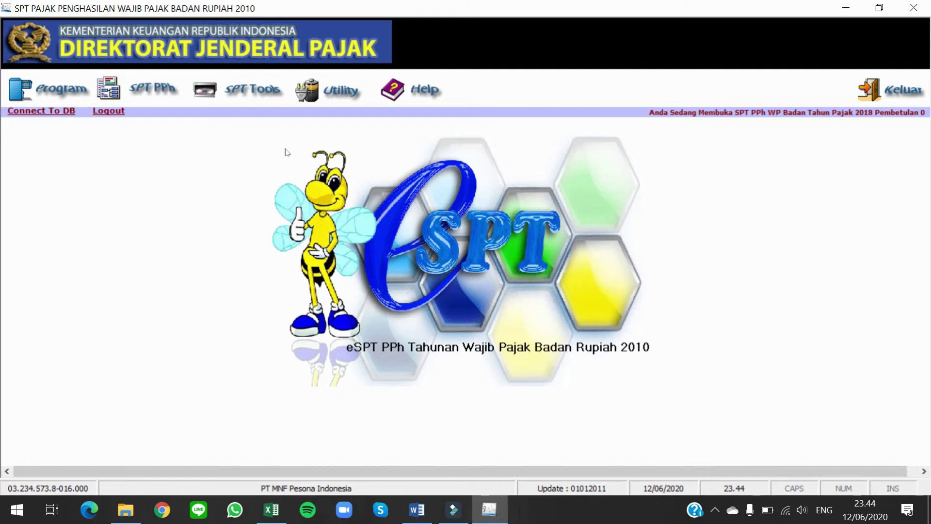
pyautogui.click(347, 100)
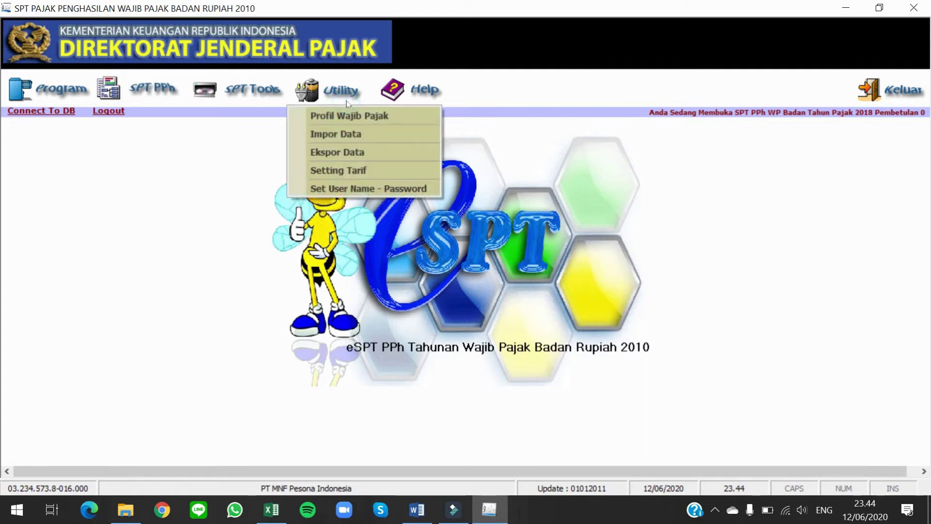
pyautogui.click(352, 150)
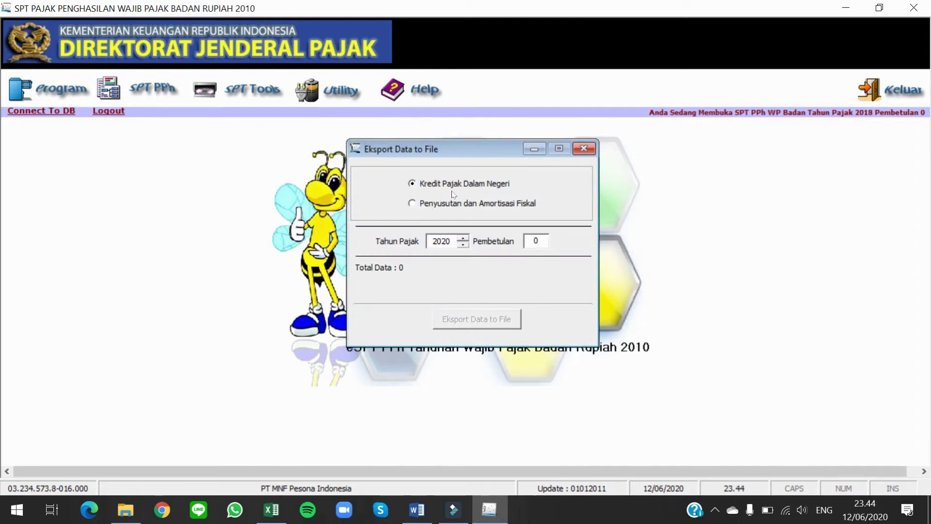
pyautogui.click(464, 245)
pyautogui.click(464, 245)
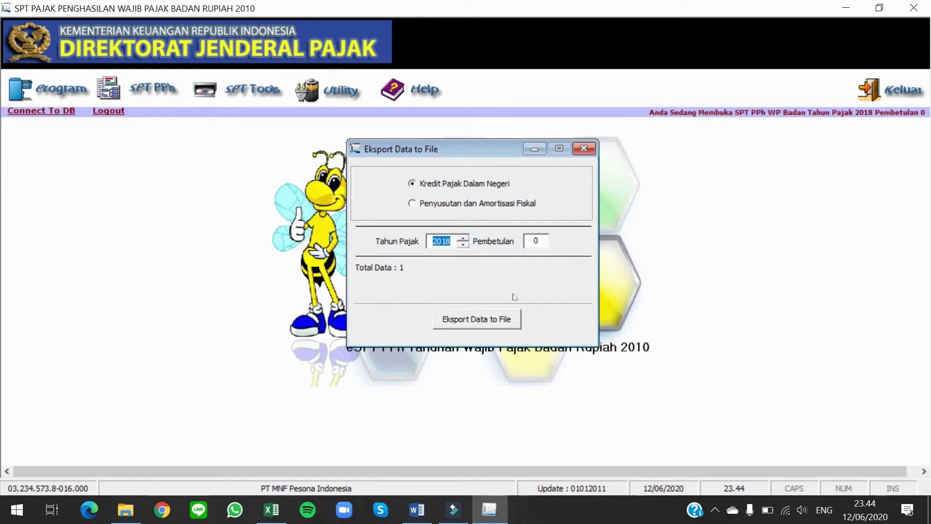
# Step: Export the credit data to the file 'impor kredit pajak' and close the export window
pyautogui.click(489, 330)
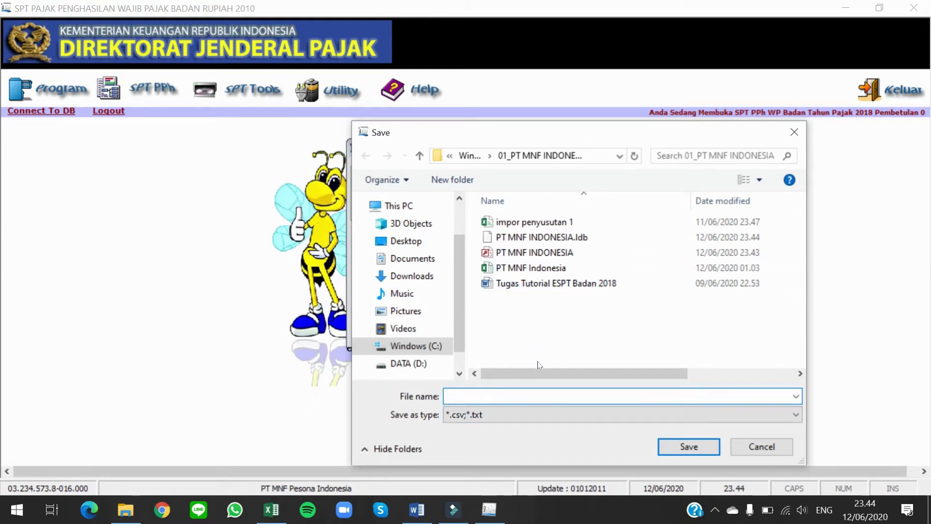
pyautogui.write('impor')
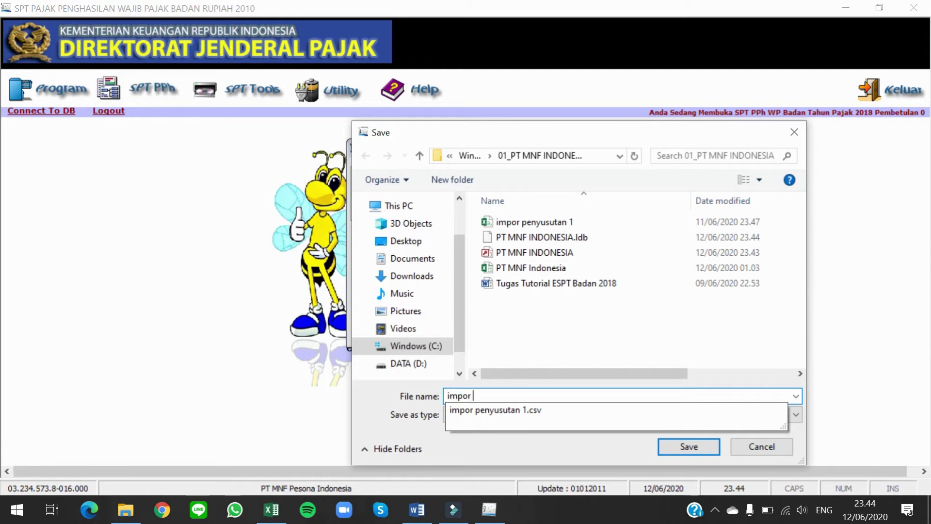
pyautogui.write(' kredit pajak')
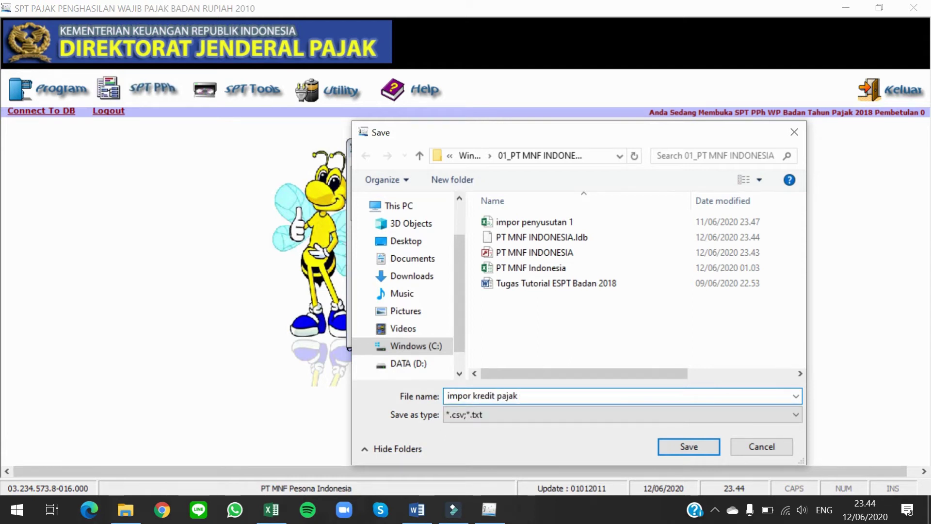
pyautogui.press('Return')
pyautogui.press('Return')
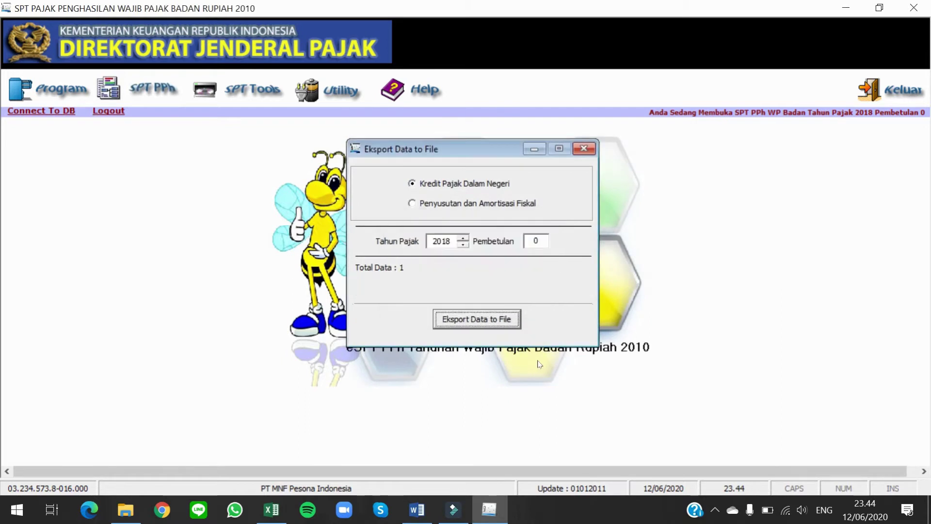
pyautogui.click(583, 150)
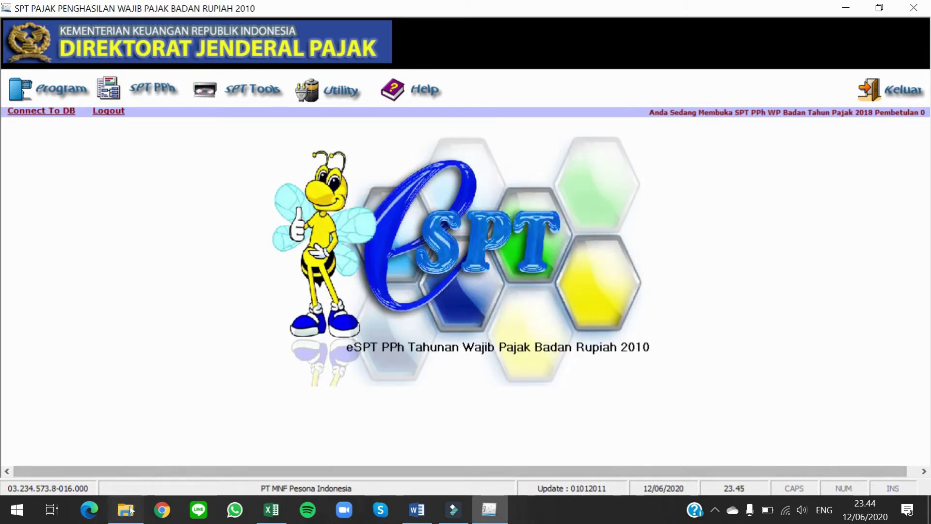
pyautogui.click(125, 509)
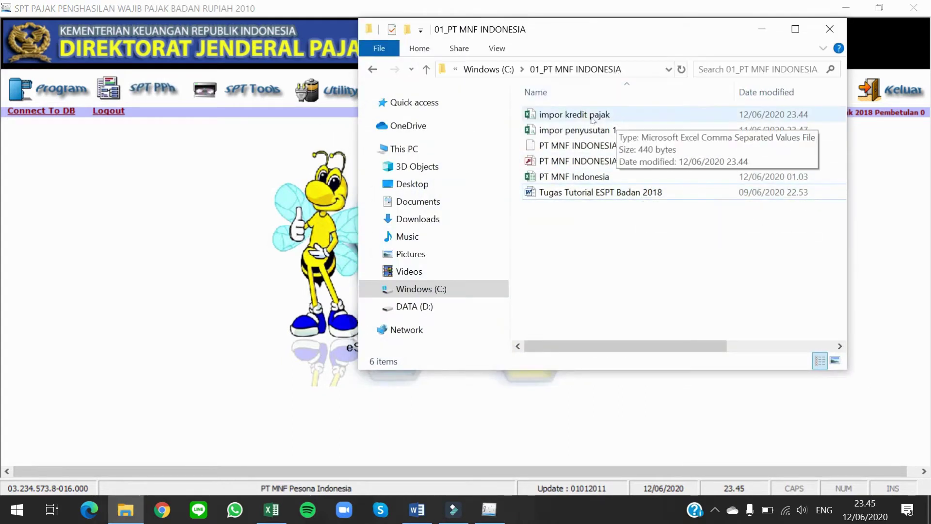
# Step: Select 'impor kredit pajak' in the 01_PT MNF INDONESIA folder and open it with Excel
pyautogui.click(651, 115)
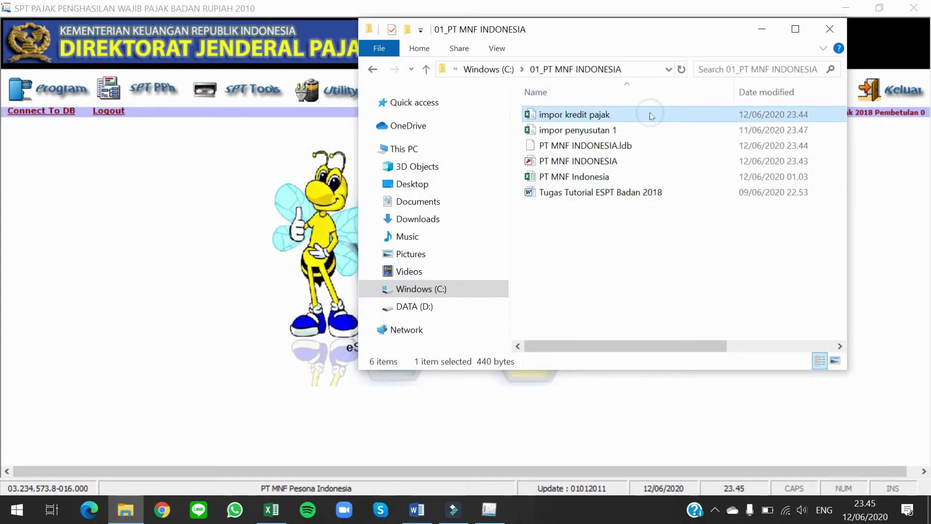
pyautogui.rightClick(651, 115)
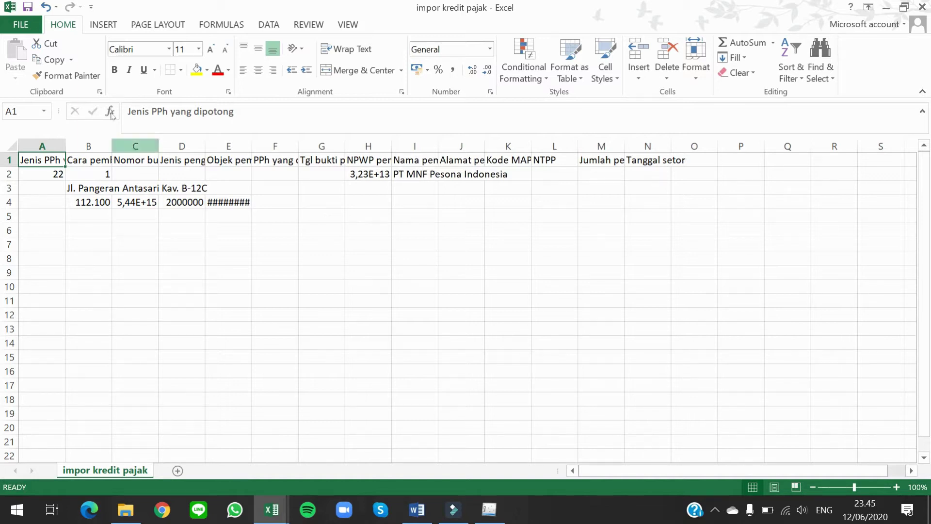
# Step: Save the data as Excel Workbook 'impor kredit pajak excel' in 01_PT MNF INDONESIA, then close it
pyautogui.click(30, 27)
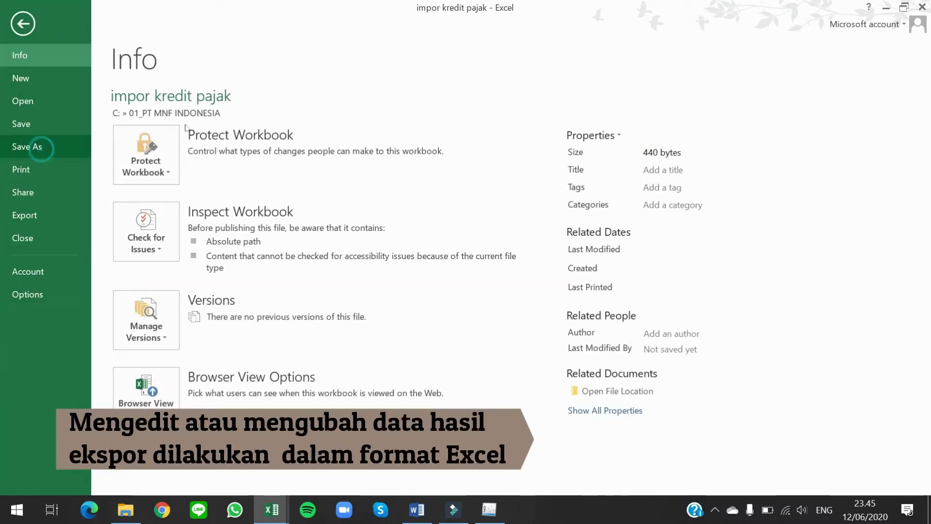
pyautogui.click(40, 150)
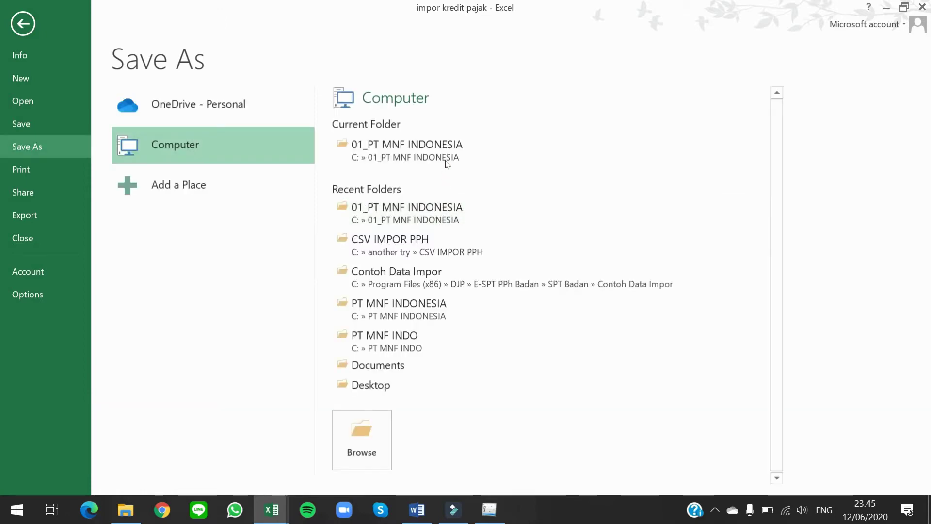
pyautogui.click(445, 160)
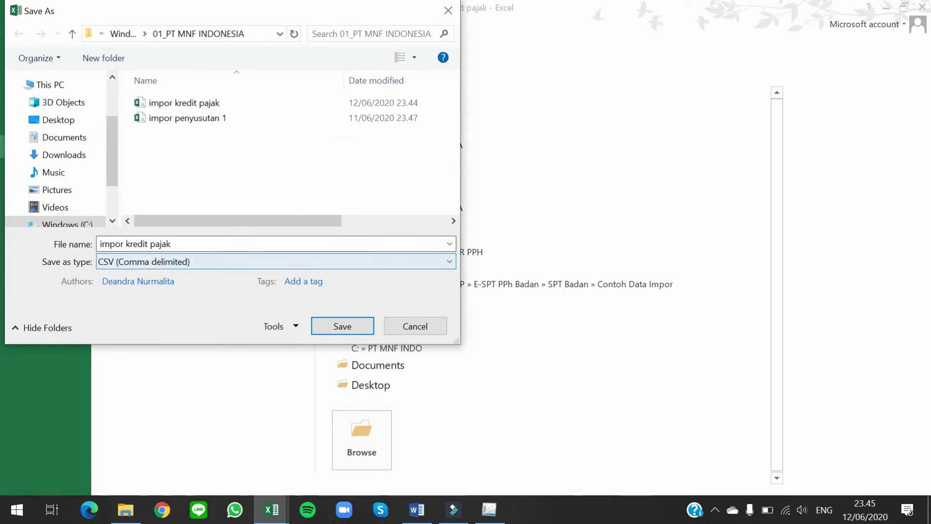
pyautogui.click(271, 261)
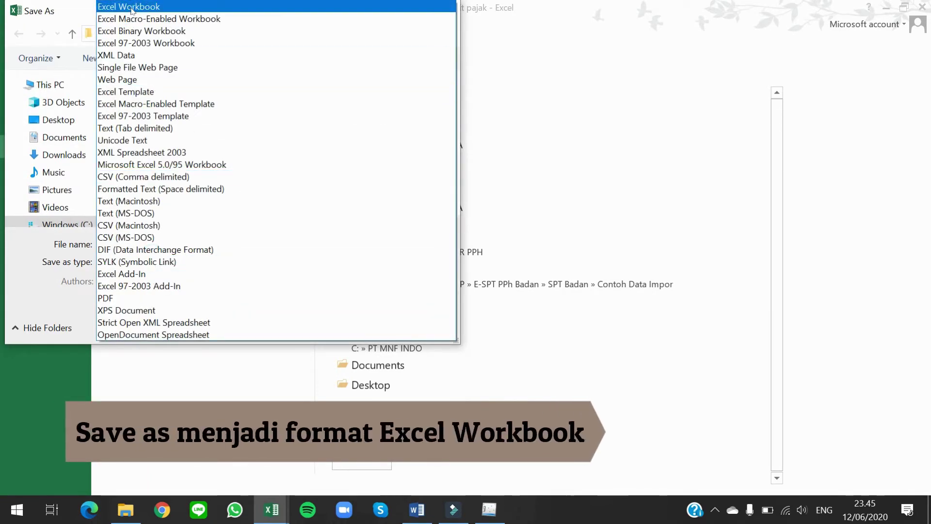
pyautogui.click(131, 7)
pyautogui.click(208, 238)
pyautogui.doubleClick(208, 238)
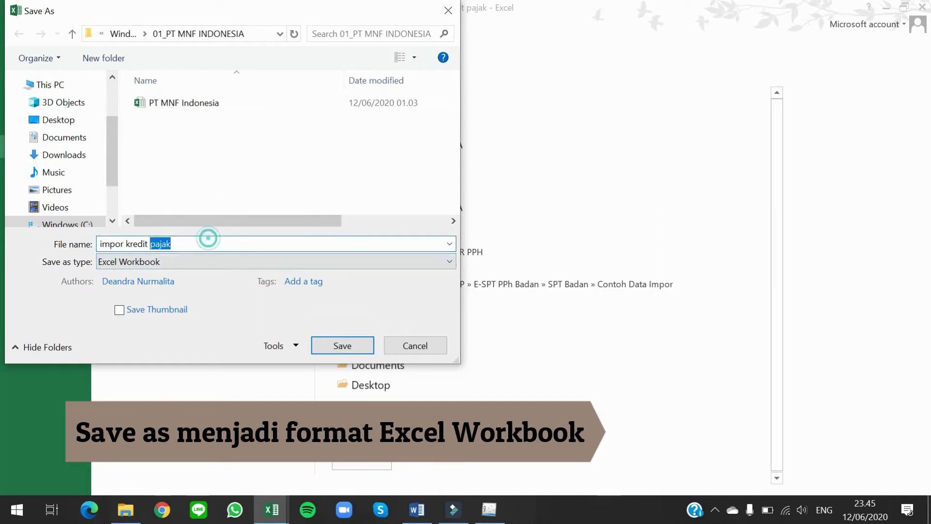
pyautogui.press('Right')
pyautogui.write('excel')
pyautogui.press('Return')
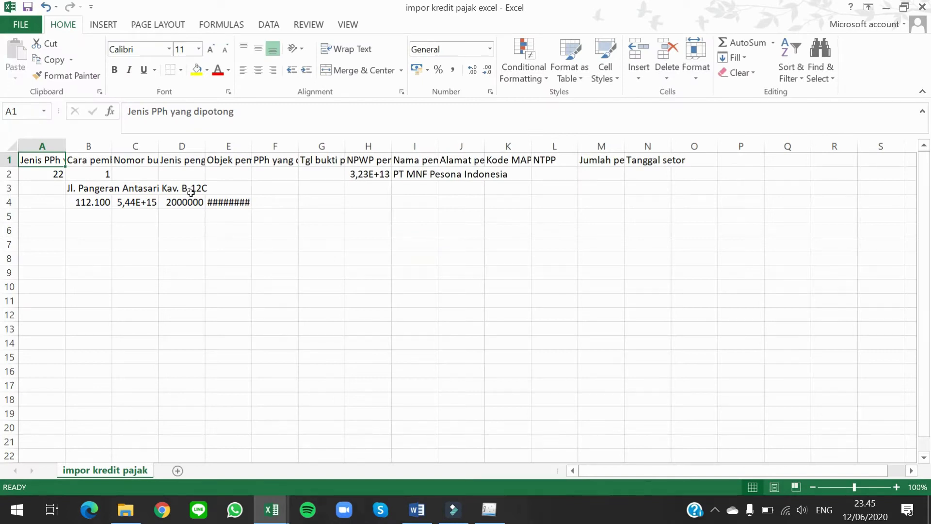
pyautogui.click(923, 6)
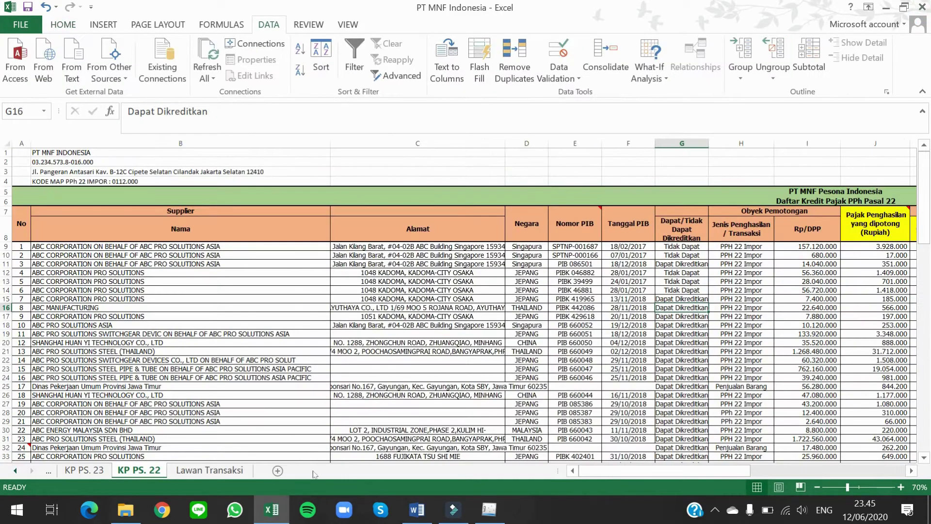
pyautogui.click(133, 506)
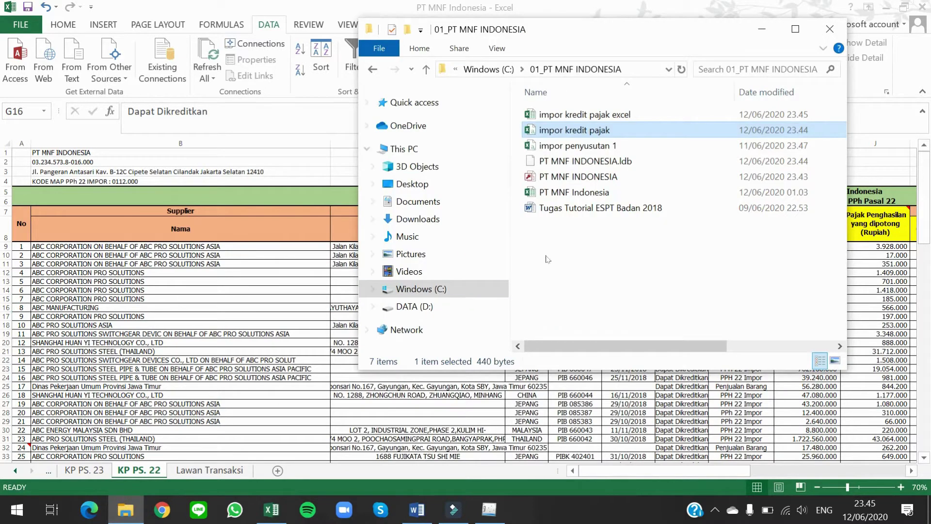
# Step: Reopen 'impor kredit pajak excel' and delete the data in rows 2–4 across columns A–N
pyautogui.doubleClick(571, 114)
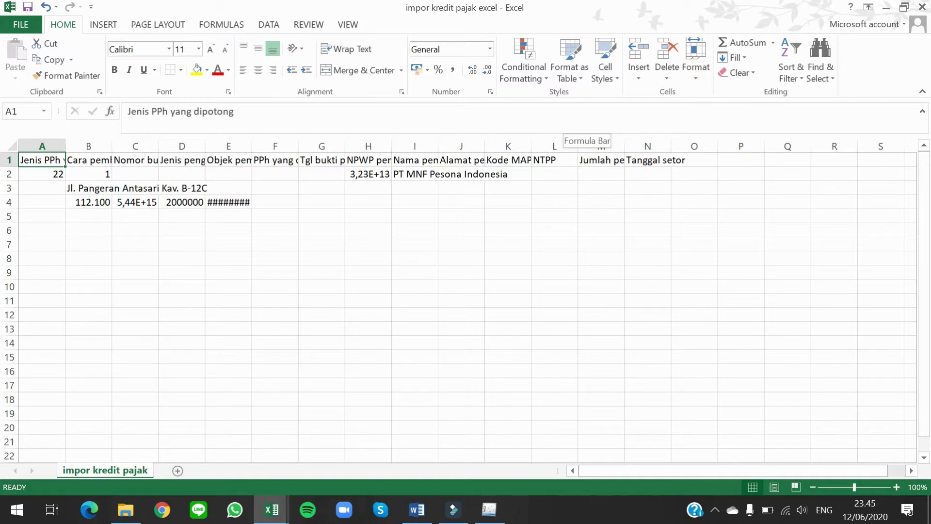
pyautogui.press('Down')
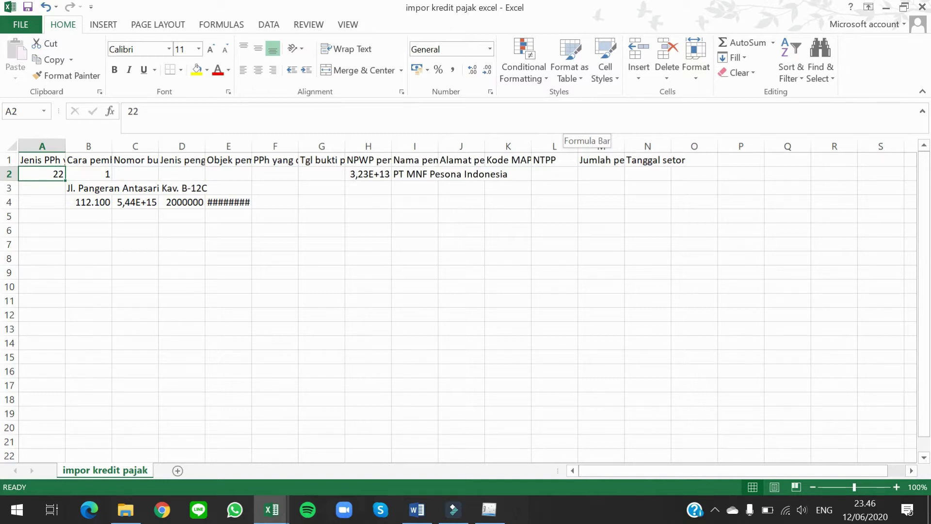
pyautogui.hotkey('shift', 'Down')
pyautogui.hotkey('shift', 'Down')
pyautogui.hotkey('ctrl', 'shift', 'Right')
pyautogui.hotkey('ctrl', 'shift', 'Right')
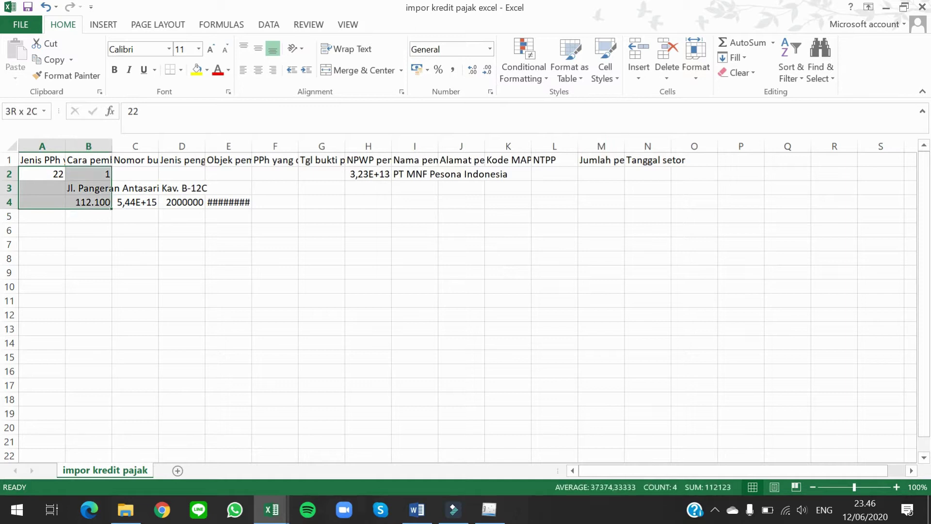
pyautogui.hotkey('ctrl', 'shift', 'Right')
pyautogui.hotkey('ctrl', 'shift', 'Right')
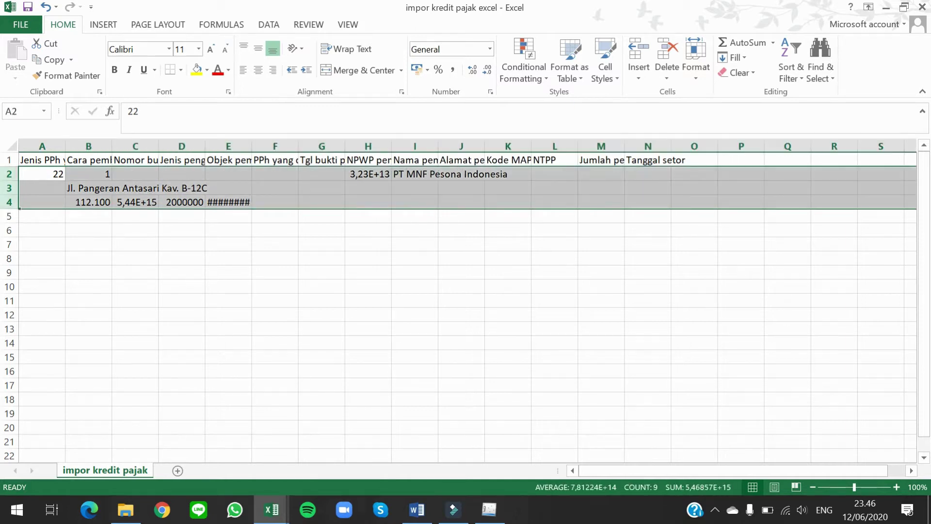
pyautogui.press('Delete')
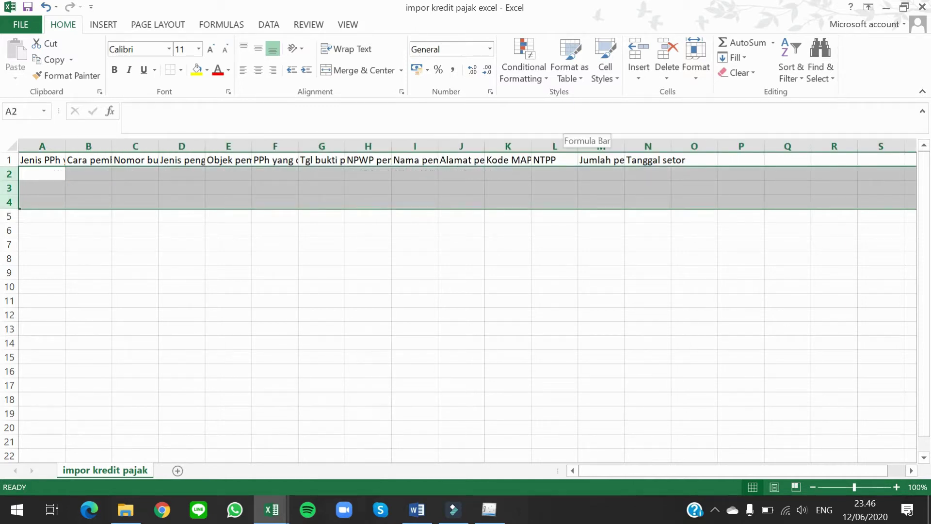
# Step: Autofit columns A–N to the width of their header text
pyautogui.press('Up')
pyautogui.hotkey('ctrl', 'shift', 'Right')
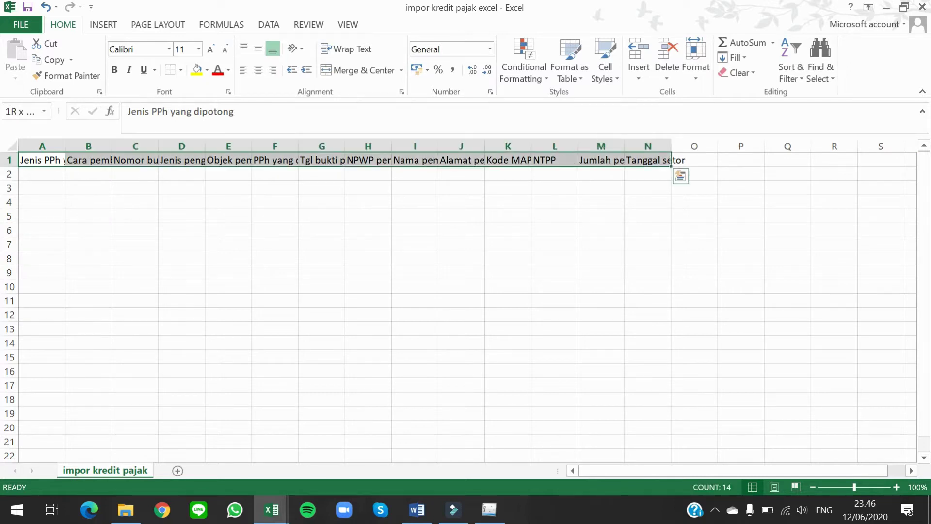
pyautogui.hotkey('shift', 'Down')
pyautogui.hotkey('shift', 'Down')
pyautogui.hotkey('shift', 'Down')
pyautogui.hotkey('shift', 'Down')
pyautogui.hotkey('shift', 'Down')
pyautogui.hotkey('shift', 'Down')
pyautogui.hotkey('shift', 'Down')
pyautogui.hotkey('shift', 'Down')
pyautogui.hotkey('shift', 'Down')
pyautogui.hotkey('shift', 'Down')
pyautogui.hotkey('shift', 'Down')
pyautogui.hotkey('shift', 'Down')
pyautogui.hotkey('shift', 'Down')
pyautogui.hotkey('shift', 'Down')
pyautogui.hotkey('shift', 'Down')
pyautogui.hotkey('shift', 'Down')
pyautogui.hotkey('shift', 'Down')
pyautogui.hotkey('shift', 'Down')
pyautogui.hotkey('shift', 'Down')
pyautogui.hotkey('shift', 'Down')
pyautogui.hotkey('shift', 'Down')
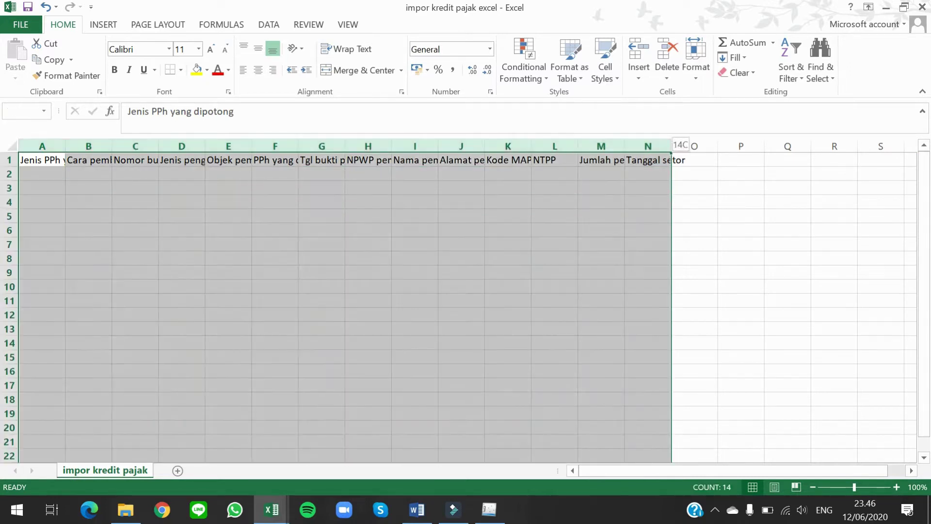
pyautogui.doubleClick(663, 146)
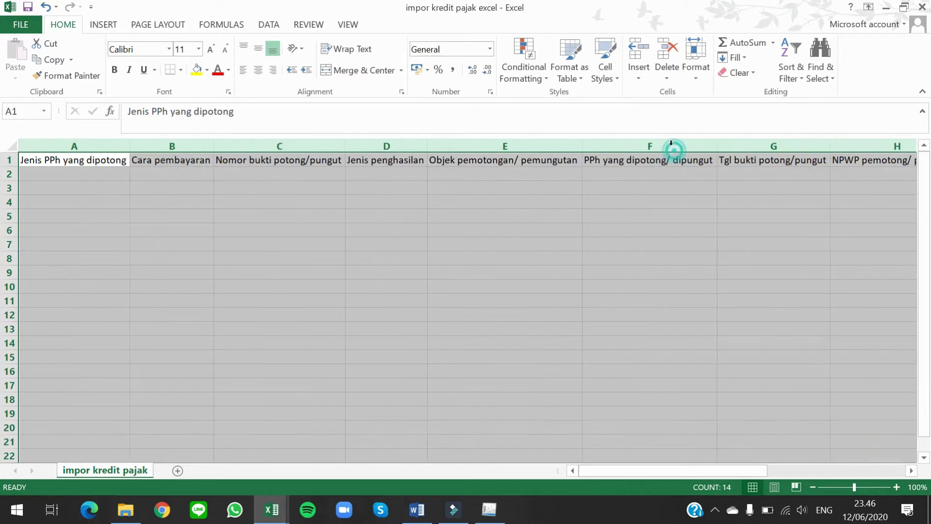
pyautogui.click(193, 200)
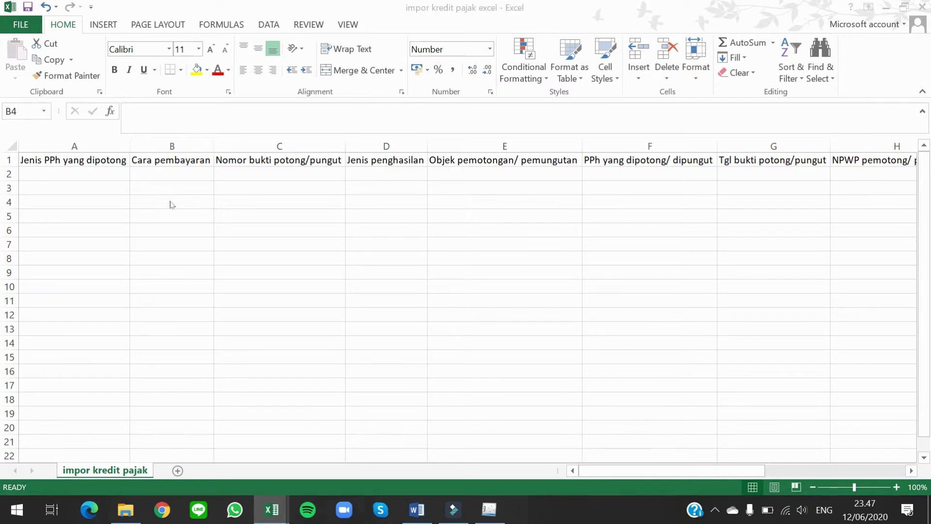
pyautogui.hotkey('alt', 'Tab')
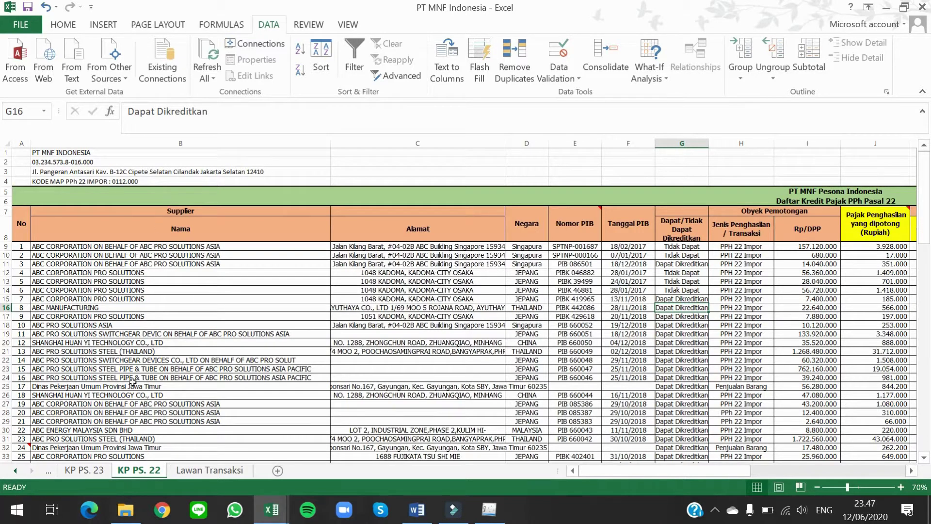
pyautogui.click(101, 474)
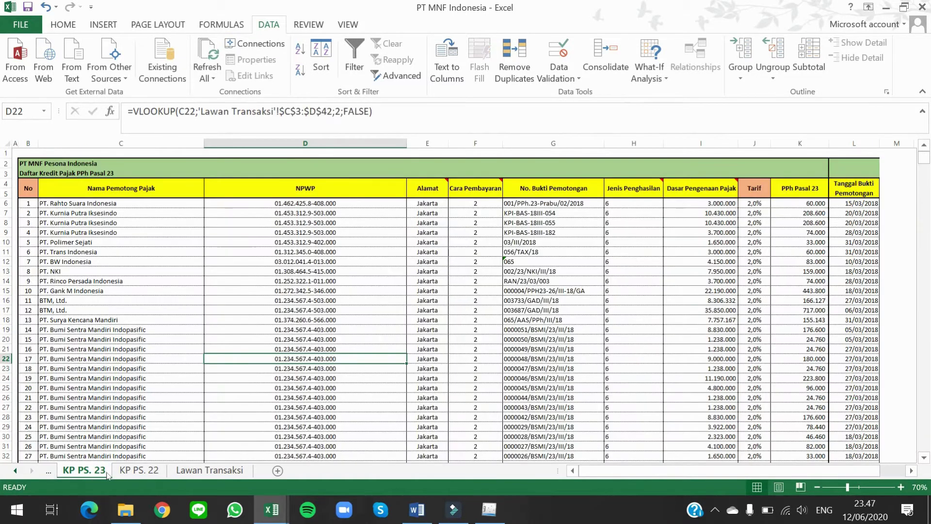
pyautogui.click(122, 474)
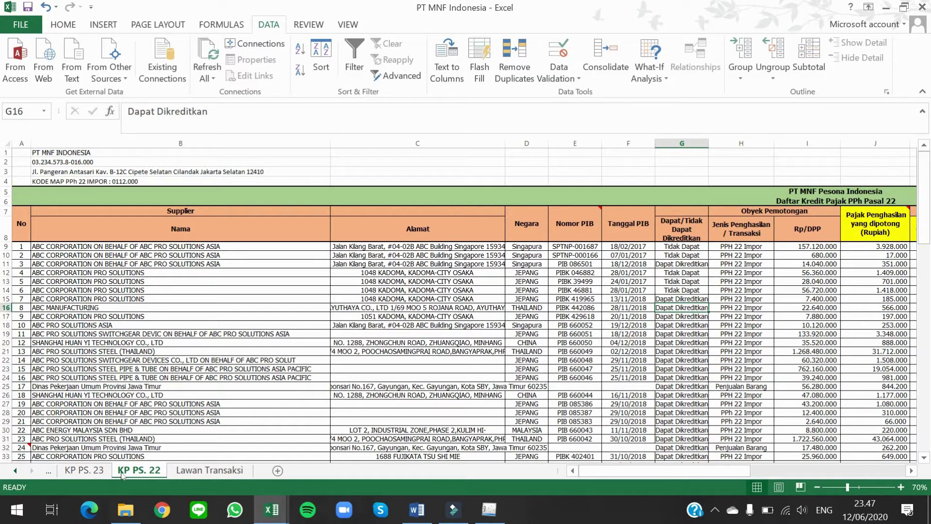
pyautogui.hotkey('alt', 'Tab')
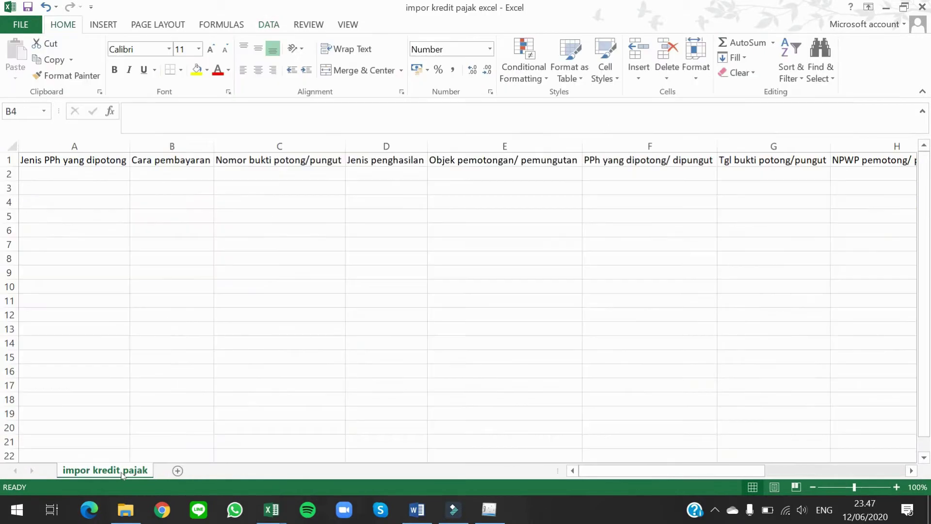
pyautogui.click(89, 175)
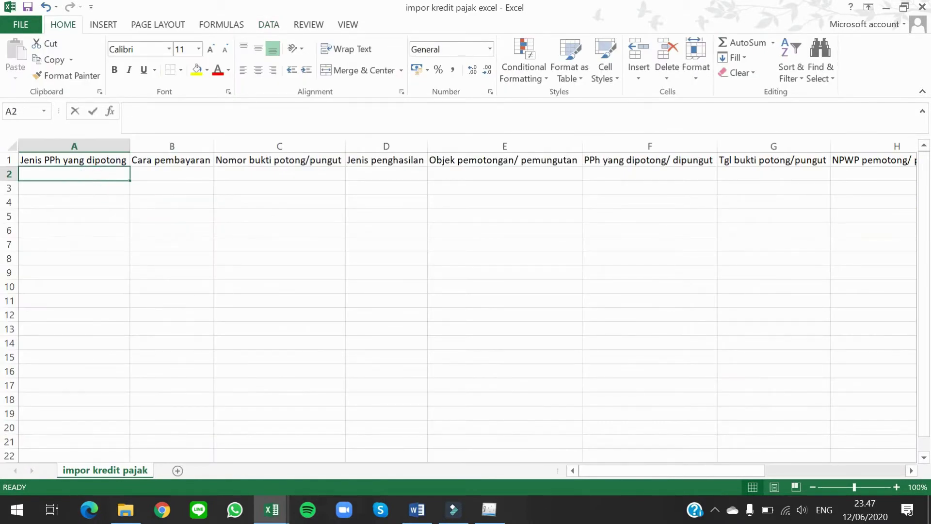
pyautogui.write('22')
pyautogui.hotkey('ctrl', 'Return')
pyautogui.press('Tab')
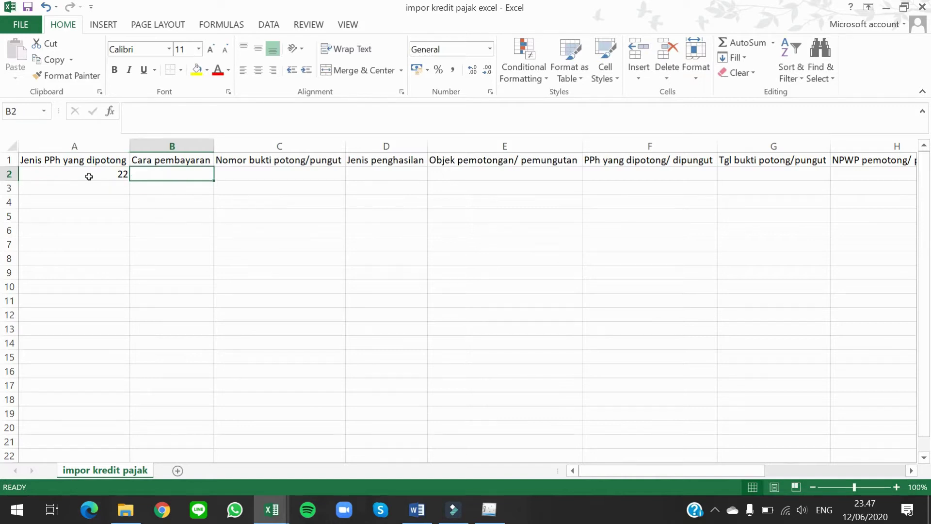
pyautogui.hotkey('alt', 'Tab')
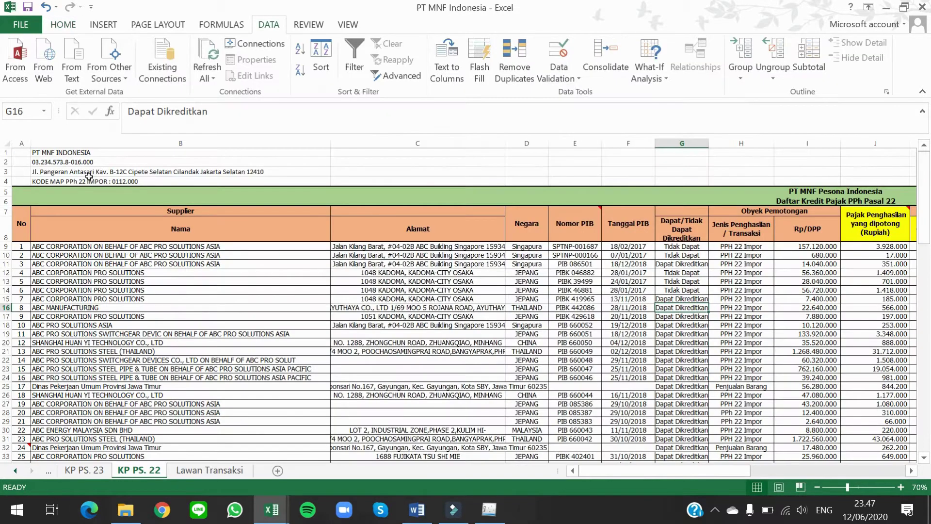
pyautogui.click(736, 252)
pyautogui.press('Right')
pyautogui.press('Right')
pyautogui.press('Right')
pyautogui.press('Up')
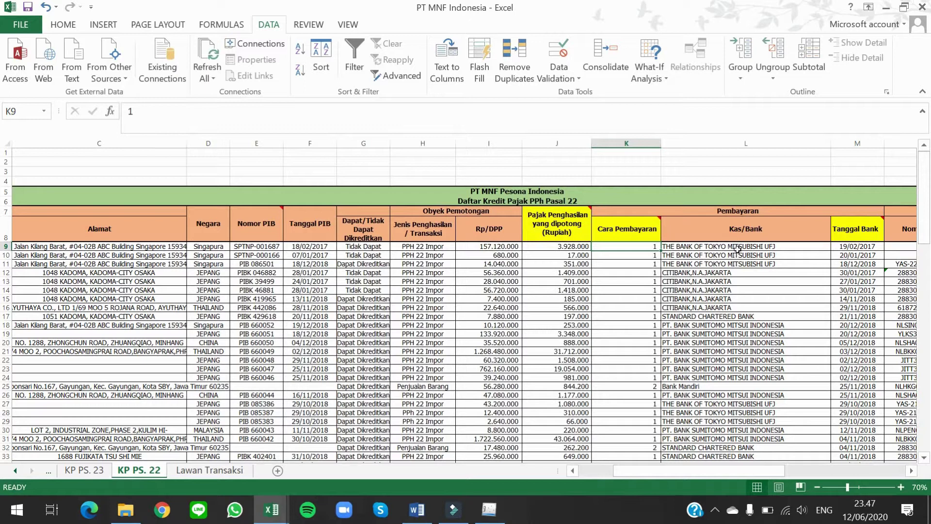
pyautogui.press('Up')
pyautogui.moveTo(635, 226)
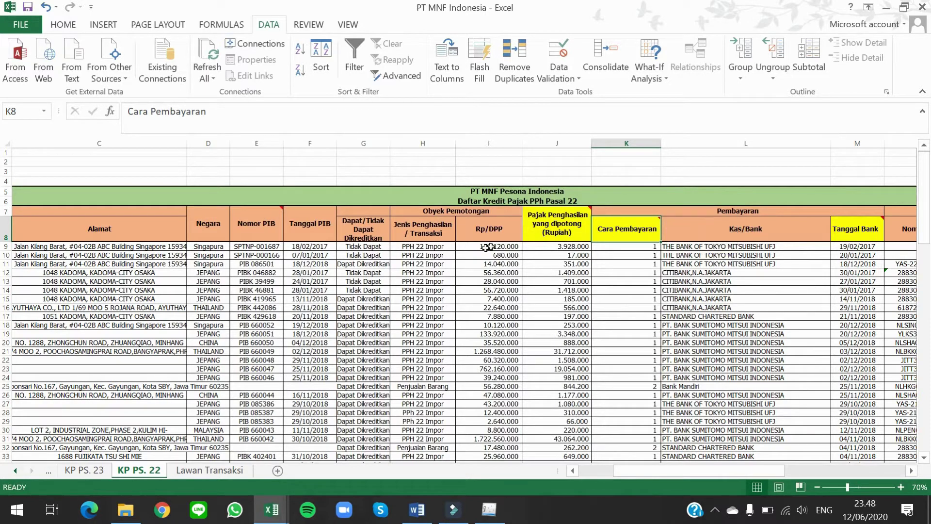
pyautogui.click(374, 222)
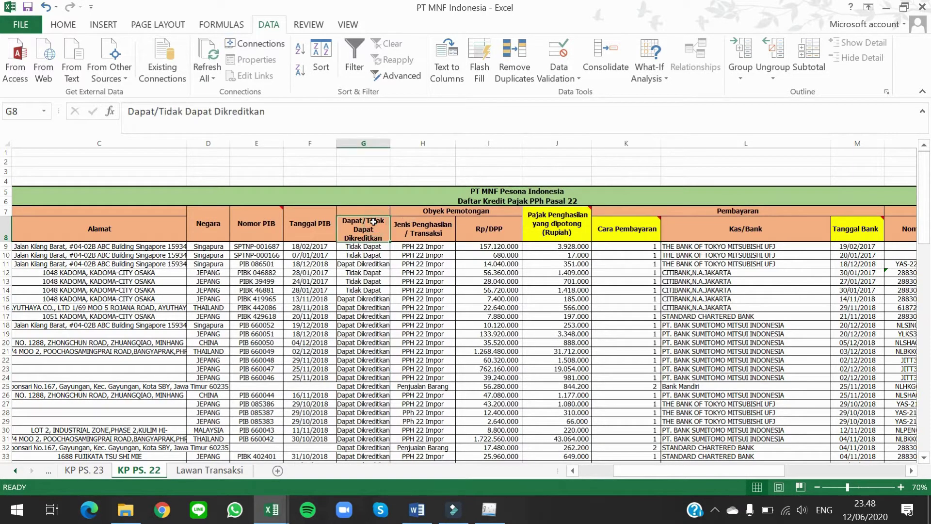
# Step: Filter out Tidak Dapat Dikreditkan rows in column G and tile both workbooks side by side
pyautogui.click(355, 66)
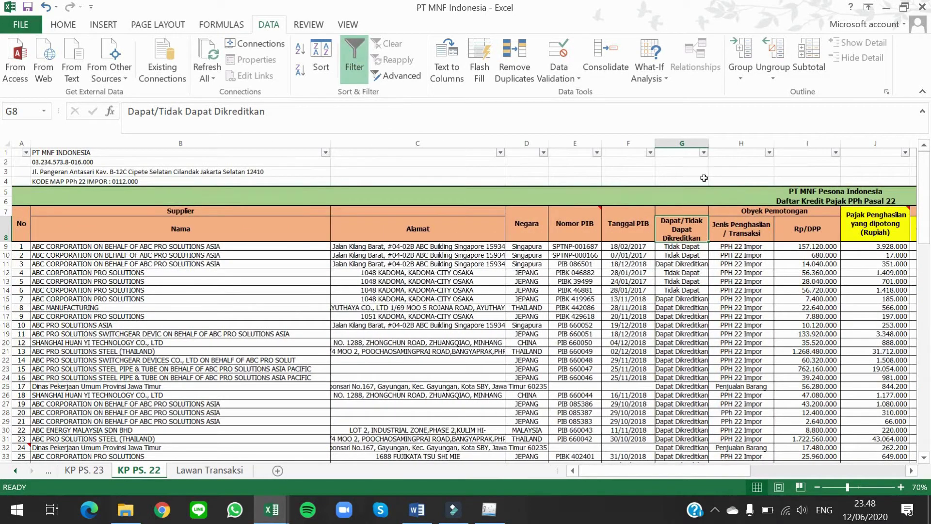
pyautogui.click(703, 152)
pyautogui.click(598, 315)
pyautogui.click(599, 317)
pyautogui.click(602, 328)
pyautogui.click(616, 363)
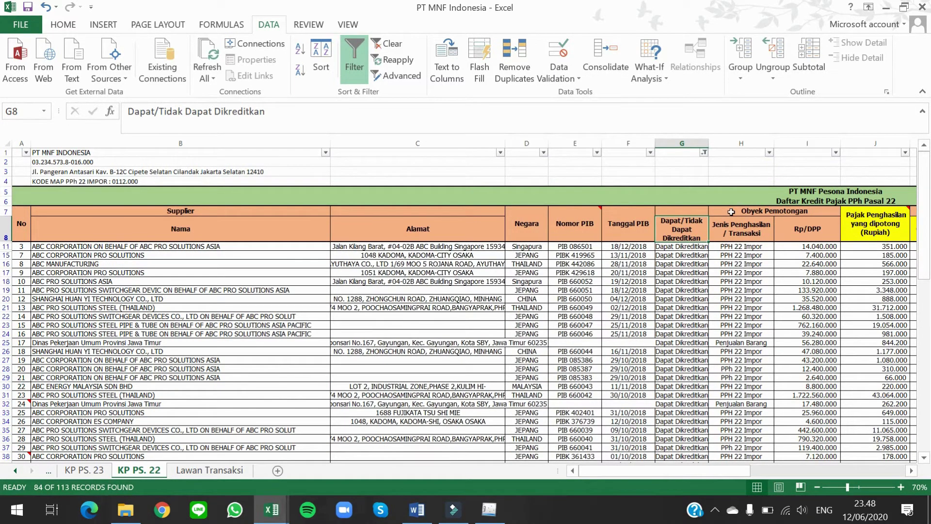
pyautogui.press('super+Right')
pyautogui.press('Return')
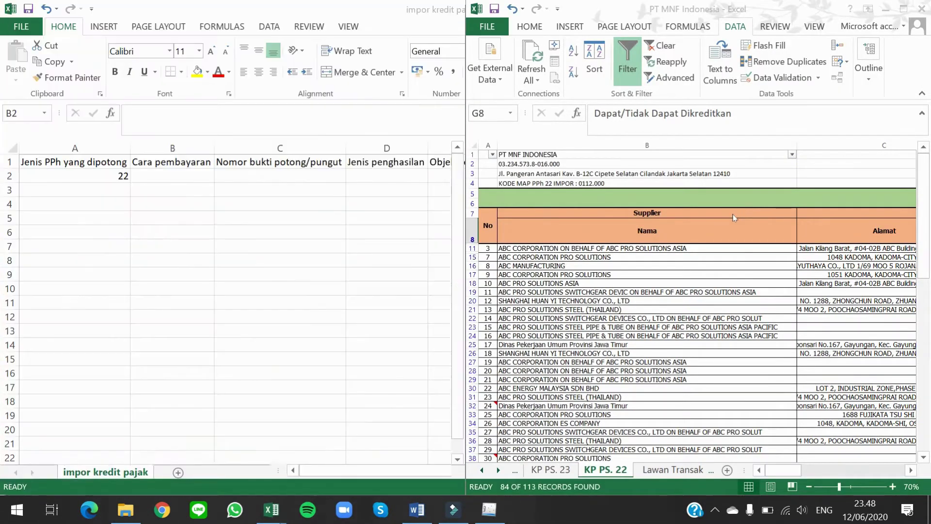
# Step: Filter Cara Pembayaran to 1 and select its visible values from K11 down
pyautogui.click(834, 257)
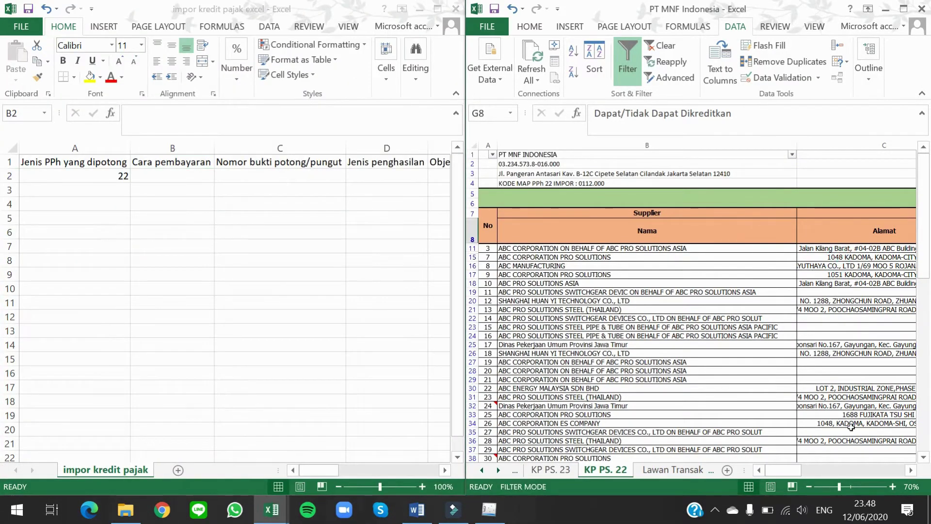
pyautogui.moveTo(797, 477); pyautogui.dragTo(839, 480)
pyautogui.click(707, 257)
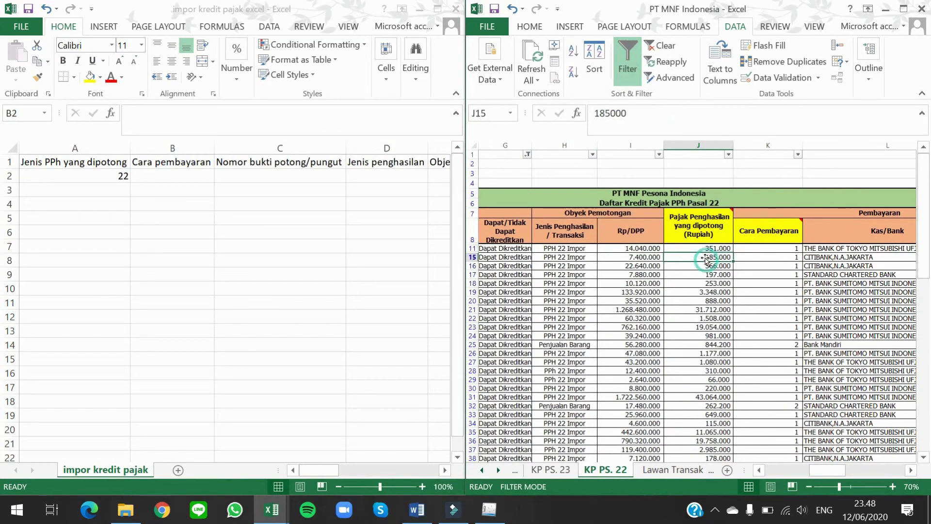
pyautogui.click(782, 245)
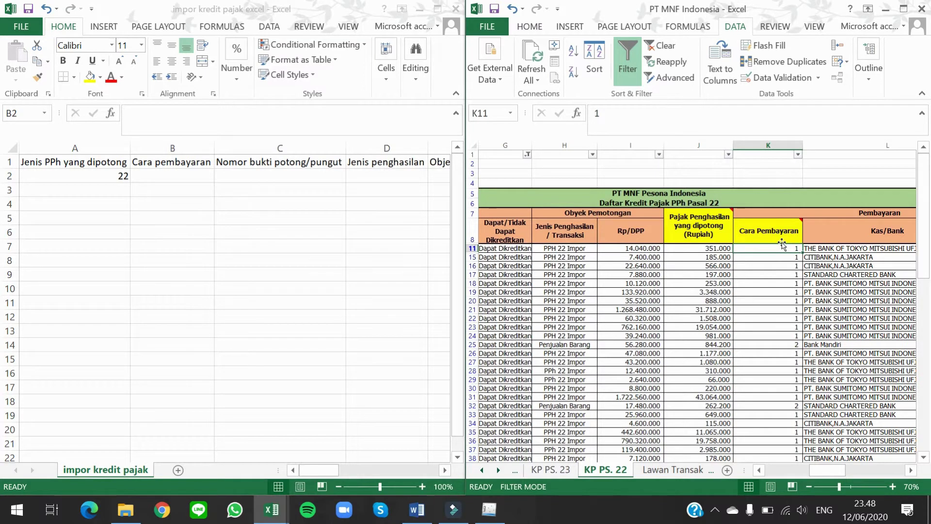
pyautogui.click(798, 154)
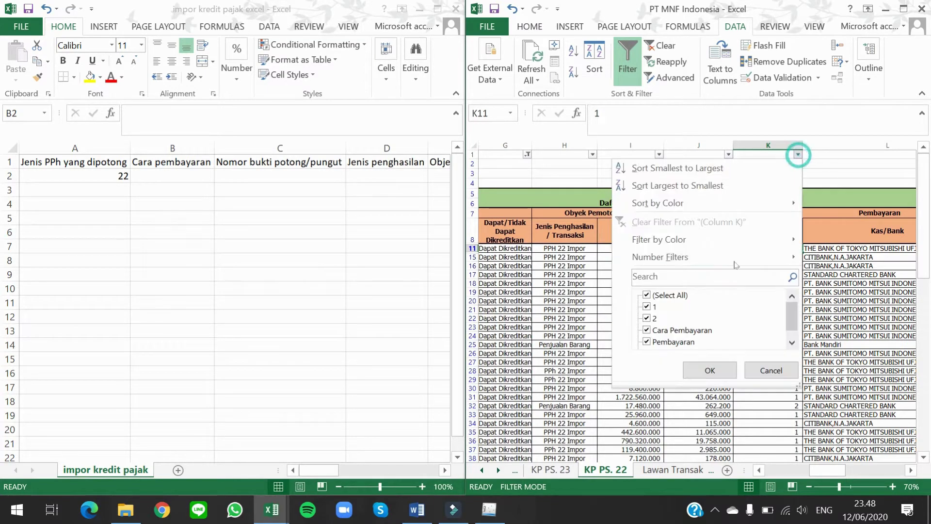
pyautogui.click(655, 317)
pyautogui.click(709, 370)
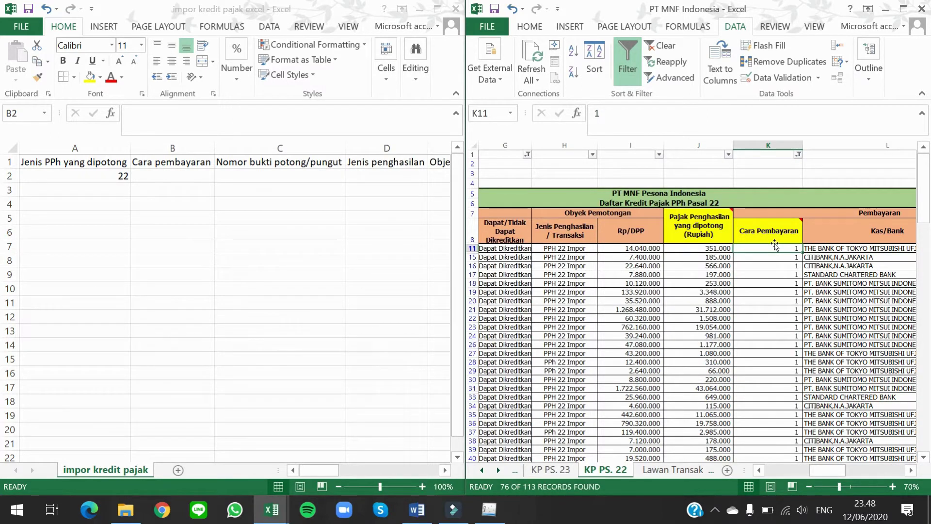
pyautogui.hotkey('ctrl', 'shift', 'Down')
# Step: Copy the filtered Cara Pembayaran values and paste them as values into B2 of impor kredit pajak
pyautogui.hotkey('ctrl', 'c')
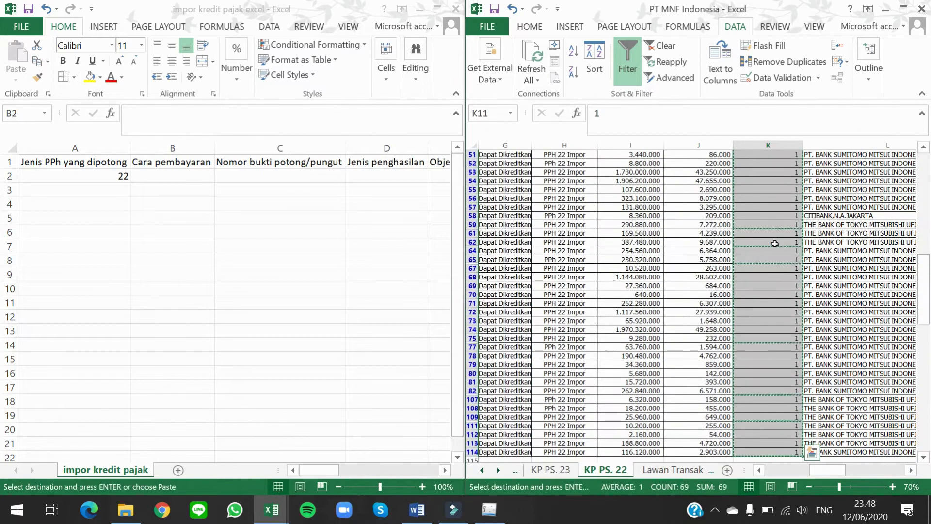
pyautogui.click(156, 175)
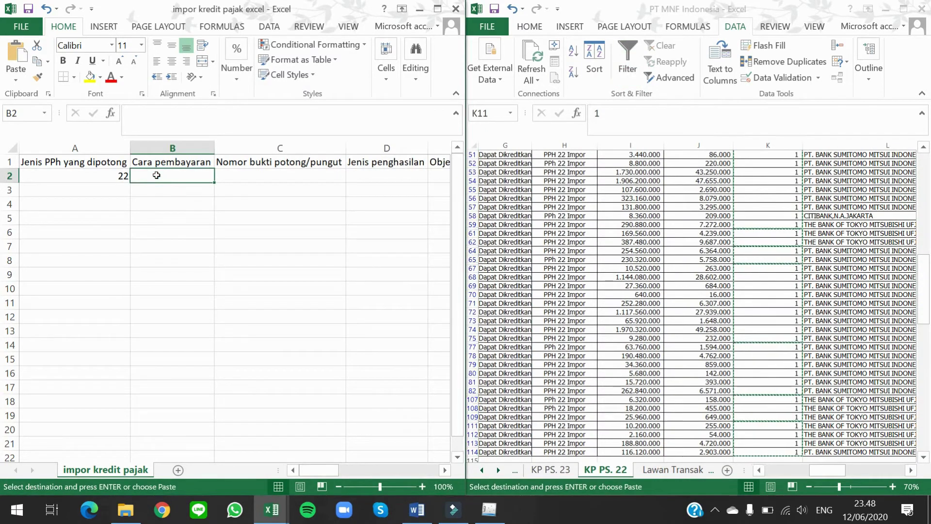
pyautogui.hotkey('ctrl', 'alt', 'v')
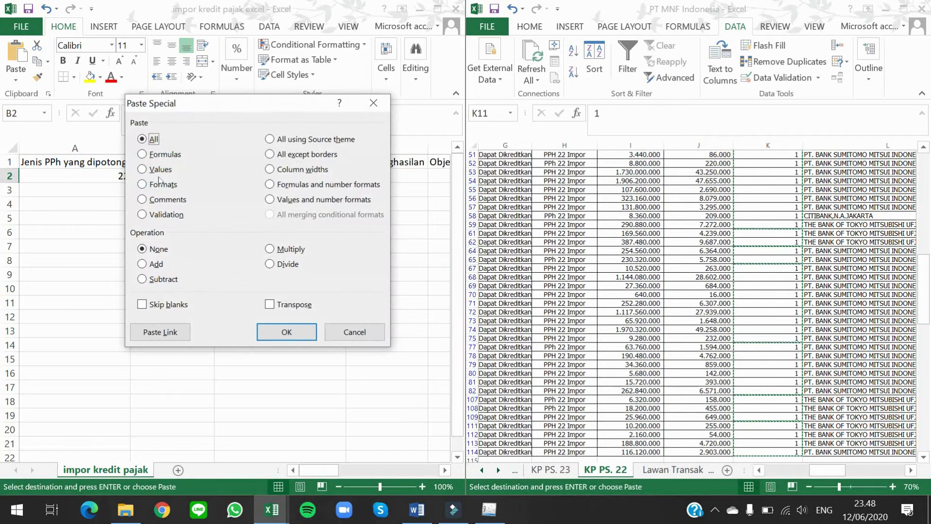
pyautogui.press('v')
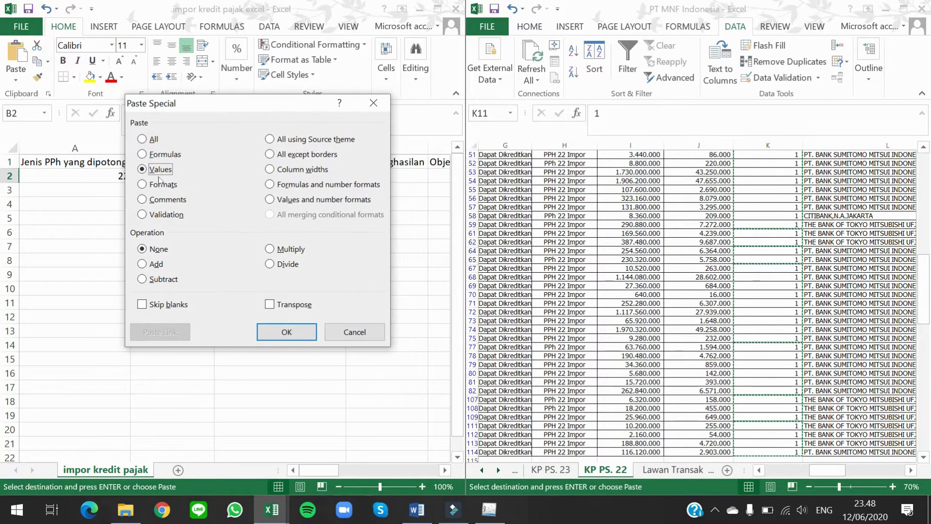
pyautogui.press('Return')
pyautogui.press('Right')
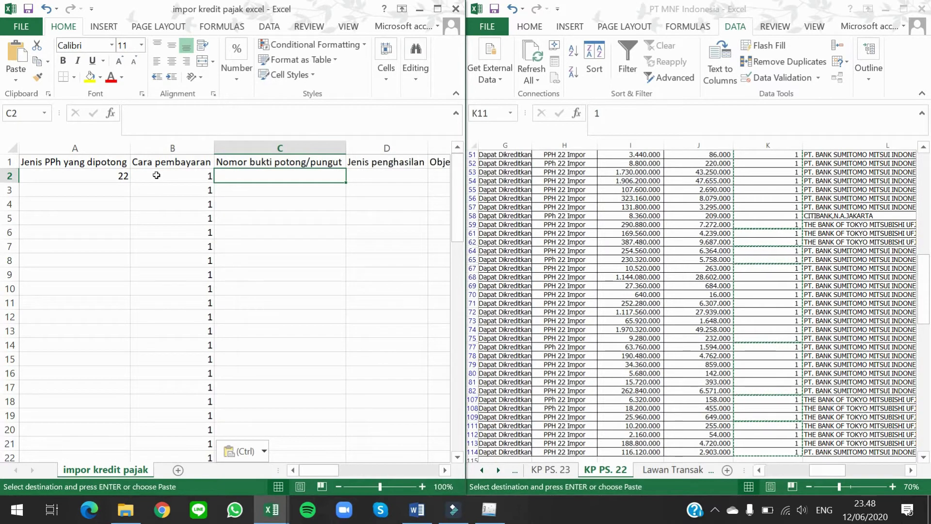
pyautogui.press('Up')
pyautogui.press('Right')
pyautogui.press('Right')
pyautogui.press('Right')
pyautogui.press('Right')
pyautogui.press('Right')
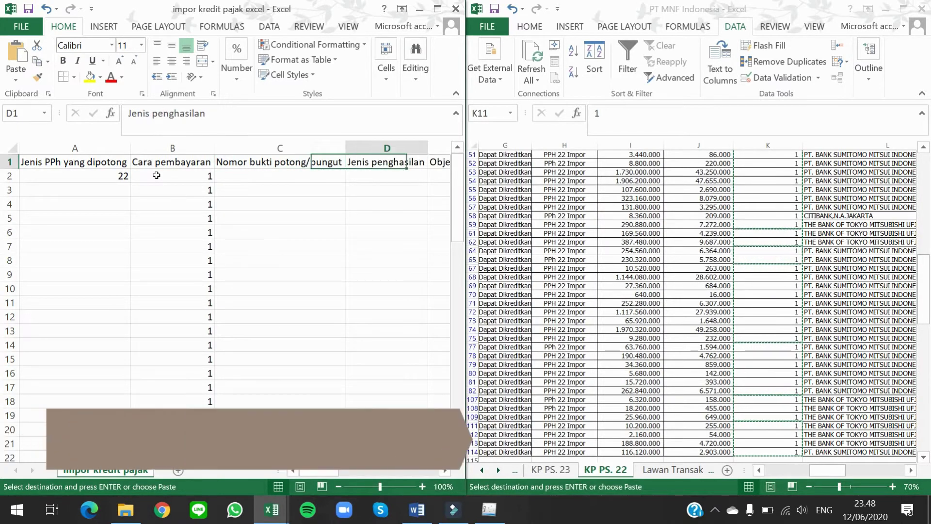
# Step: Paste the company's NPWP from cell B2 of KP PS. 22 as values into H2 and fill it down
pyautogui.press('Left')
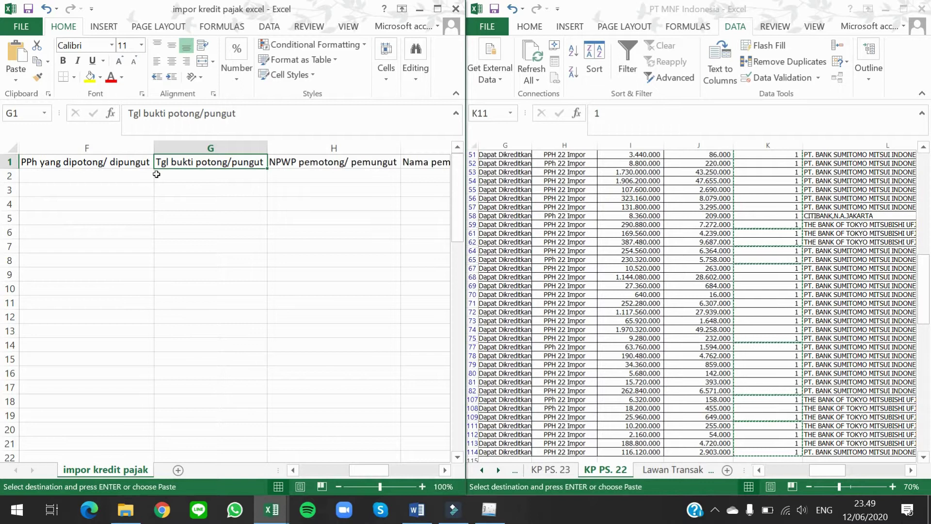
pyautogui.press('Right')
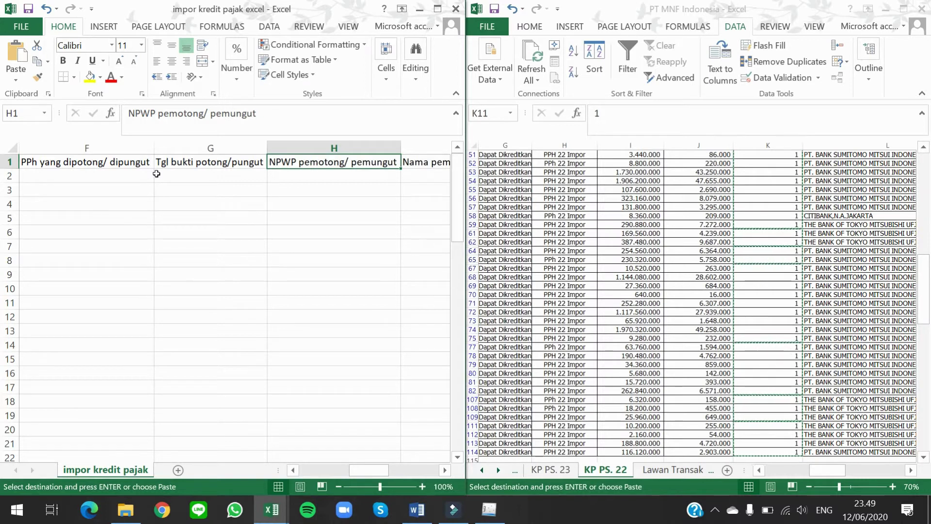
pyautogui.press('Down')
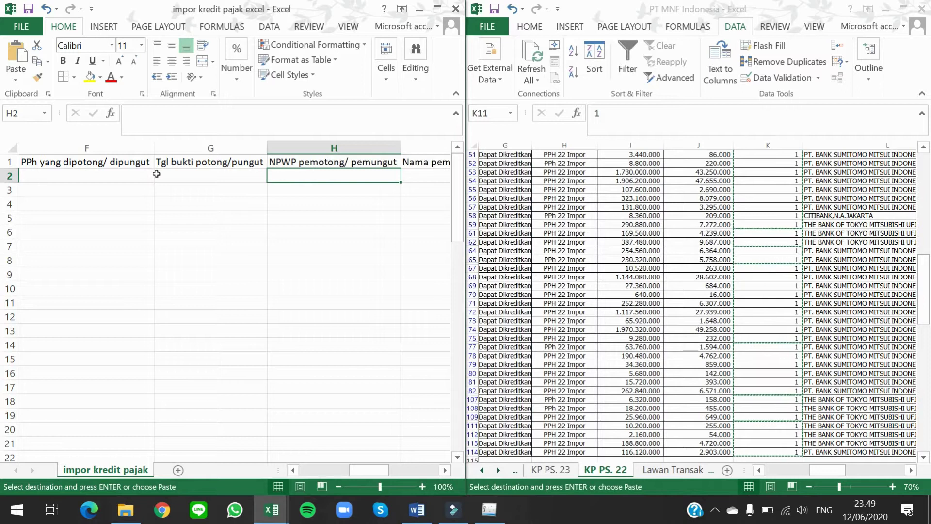
pyautogui.click(724, 243)
pyautogui.press('Up')
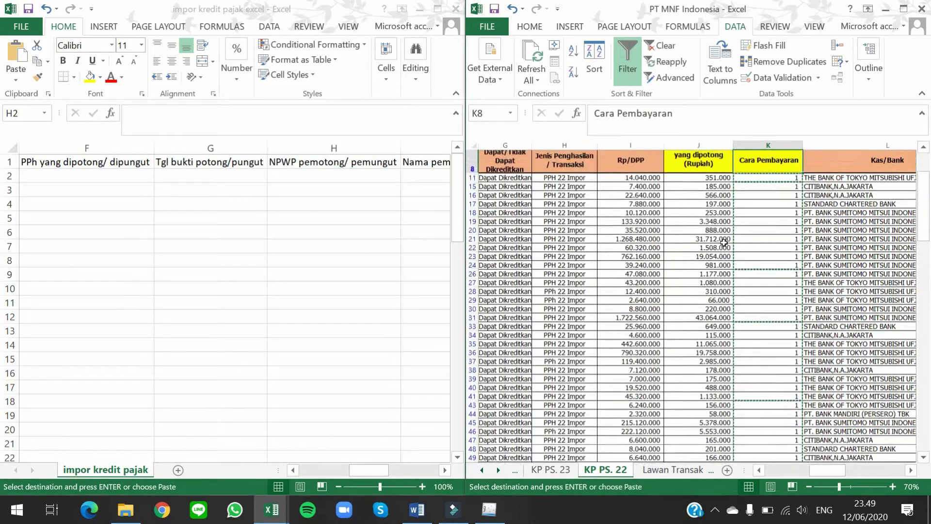
pyautogui.press('Left')
pyautogui.press('Left')
pyautogui.press('Left')
pyautogui.press('Left')
pyautogui.press('Left')
pyautogui.press('Left')
pyautogui.press('Left')
pyautogui.press('Left')
pyautogui.press('Left')
pyautogui.press('Left')
pyautogui.press('Up')
pyautogui.press('Up')
pyautogui.press('Up')
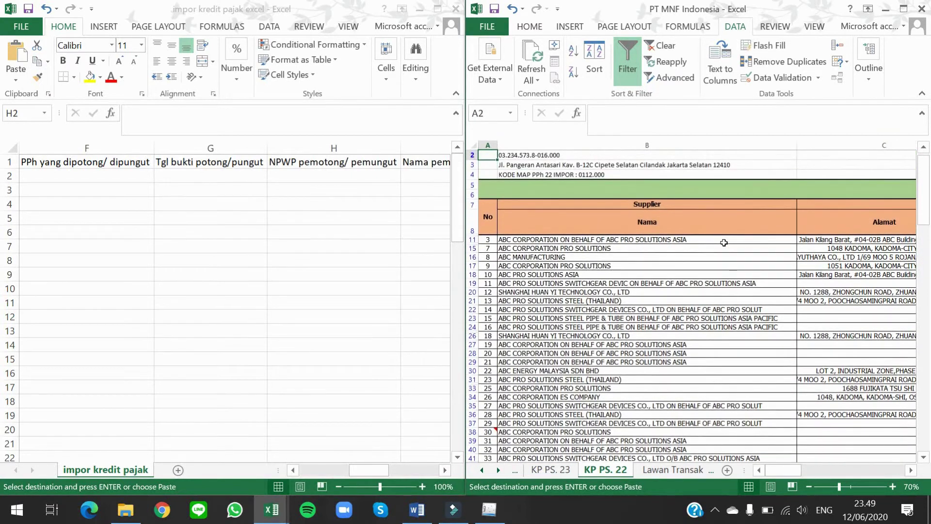
pyautogui.press('Right')
pyautogui.press('Up')
pyautogui.press('Down')
pyautogui.hotkey('ctrl', 'c')
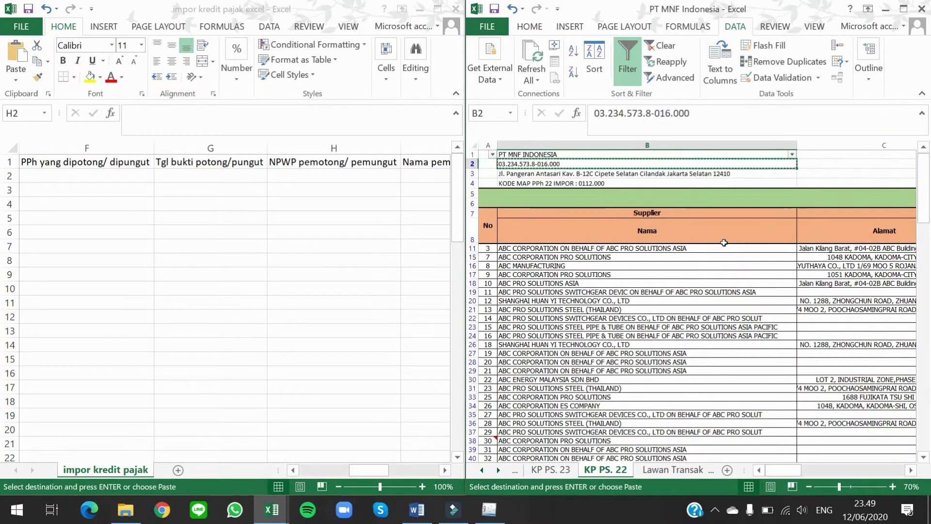
pyautogui.click(328, 175)
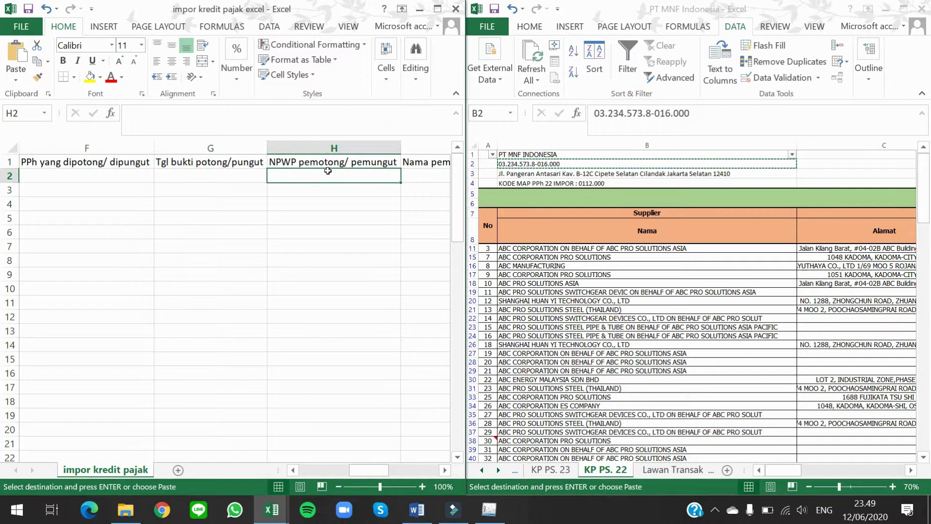
pyautogui.hotkey('ctrl', 'alt', 'v')
pyautogui.press('v')
pyautogui.press('Return')
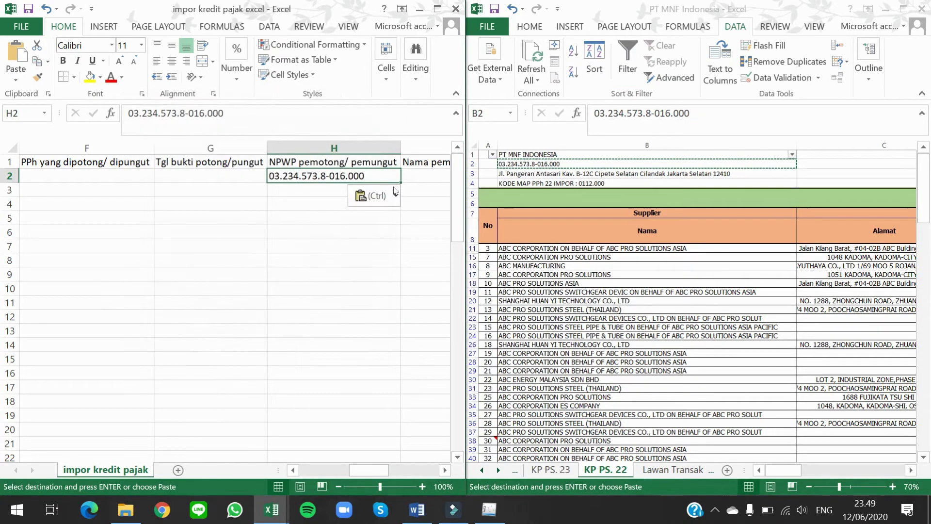
pyautogui.doubleClick(400, 181)
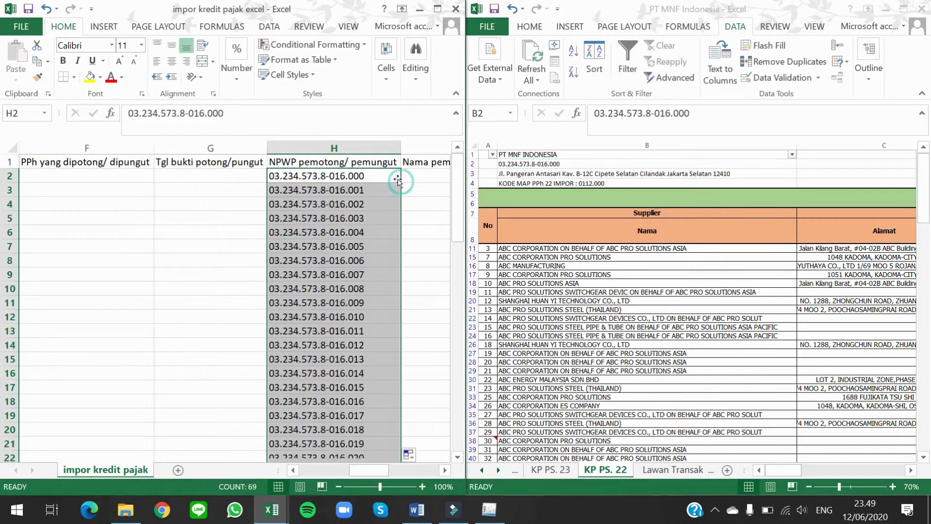
pyautogui.click(390, 173)
# Step: Paste PT MNF INDONESIA as values into I2 and fill it down column I
pyautogui.press('Right')
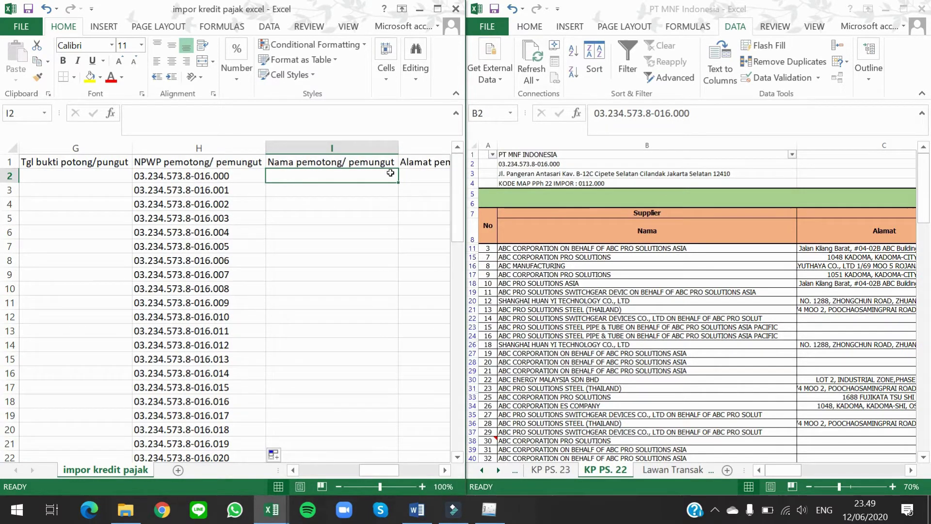
pyautogui.click(525, 152)
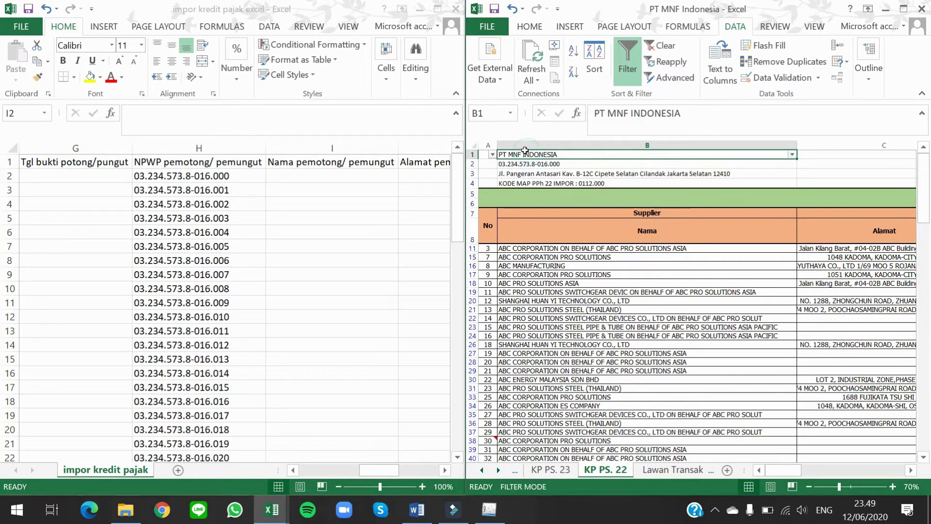
pyautogui.hotkey('ctrl', 'c')
pyautogui.click(382, 173)
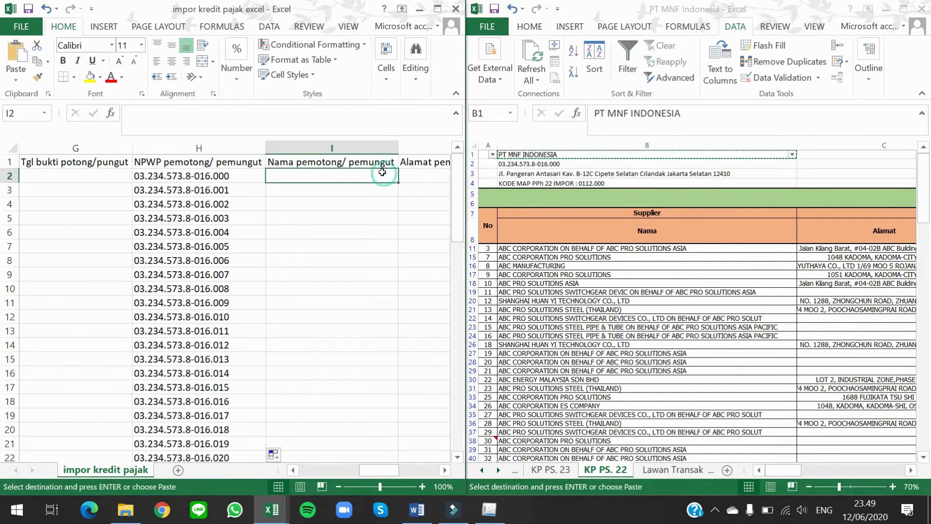
pyautogui.hotkey('ctrl', 'alt', 'v')
pyautogui.press('v')
pyautogui.press('Return')
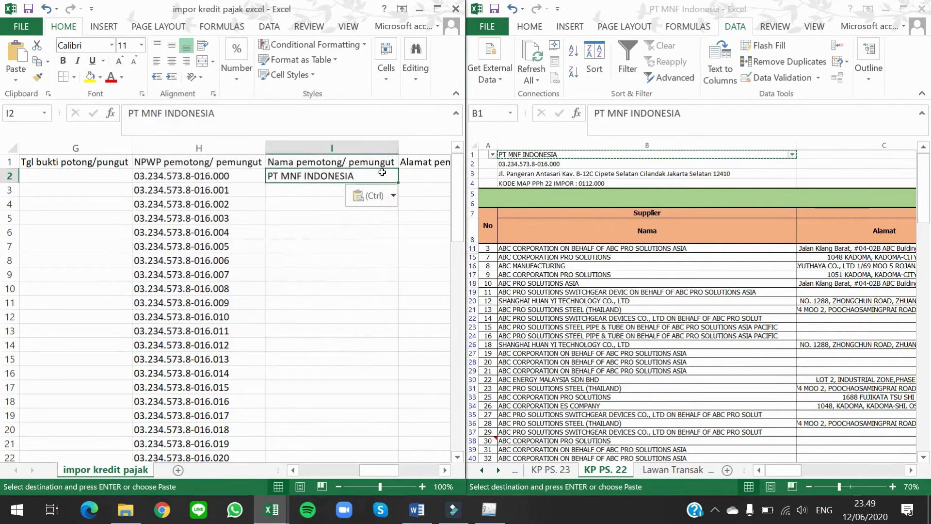
pyautogui.doubleClick(398, 182)
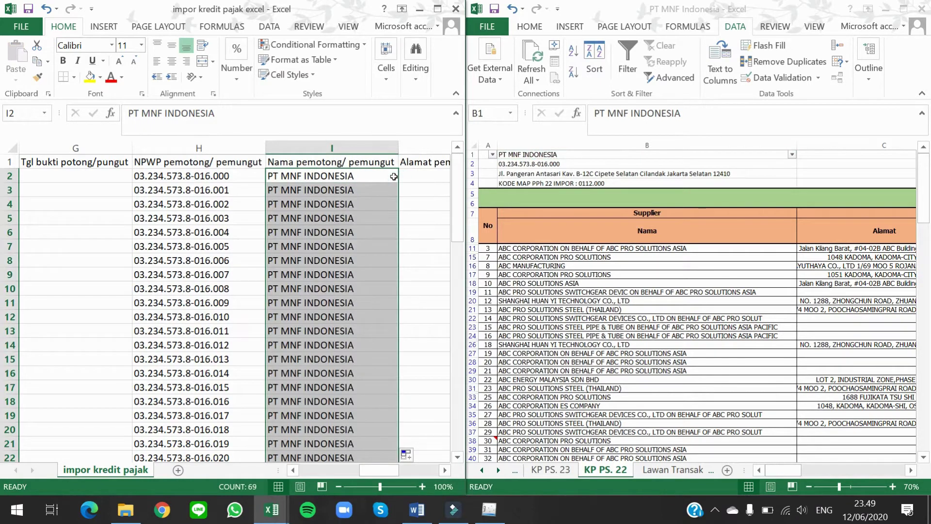
pyautogui.click(405, 175)
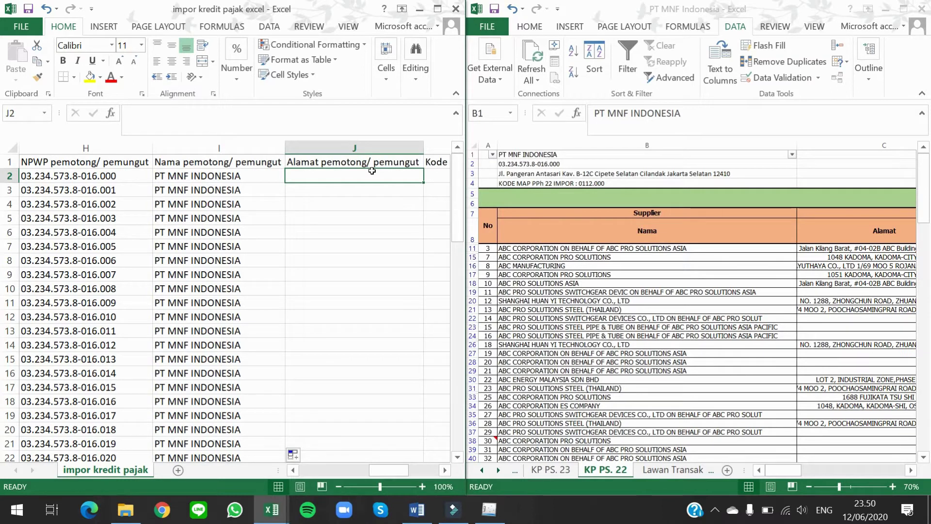
# Step: Copy the company address from PT MNF Indonesia, paste it as a value into J2, and fill down
pyautogui.click(545, 173)
pyautogui.click(545, 173)
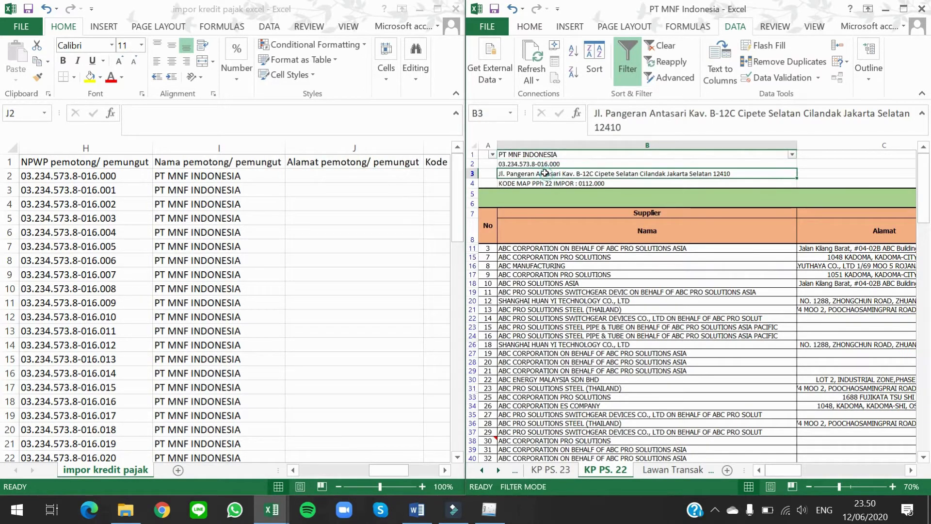
pyautogui.hotkey('ctrl', 'c')
pyautogui.click(372, 175)
pyautogui.hotkey('ctrl', 'alt', 'v')
pyautogui.press('v')
pyautogui.press('Return')
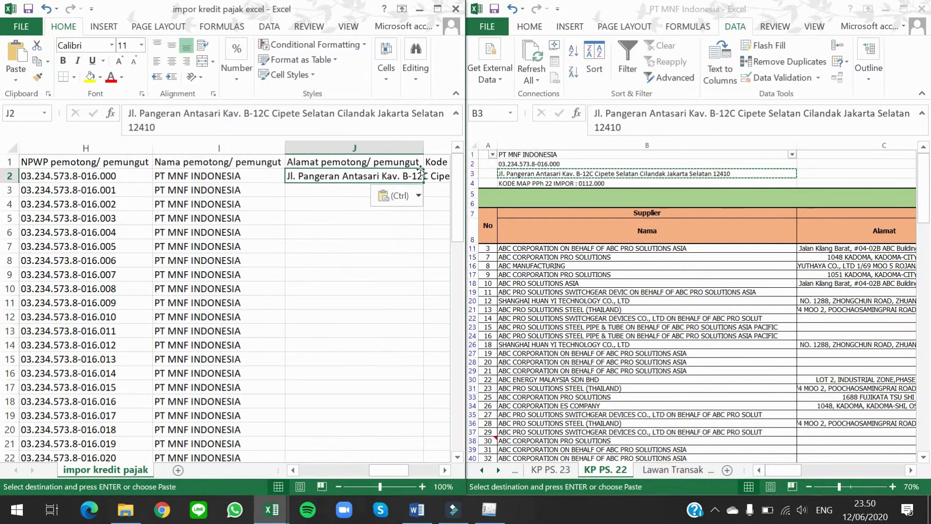
pyautogui.doubleClick(419, 181)
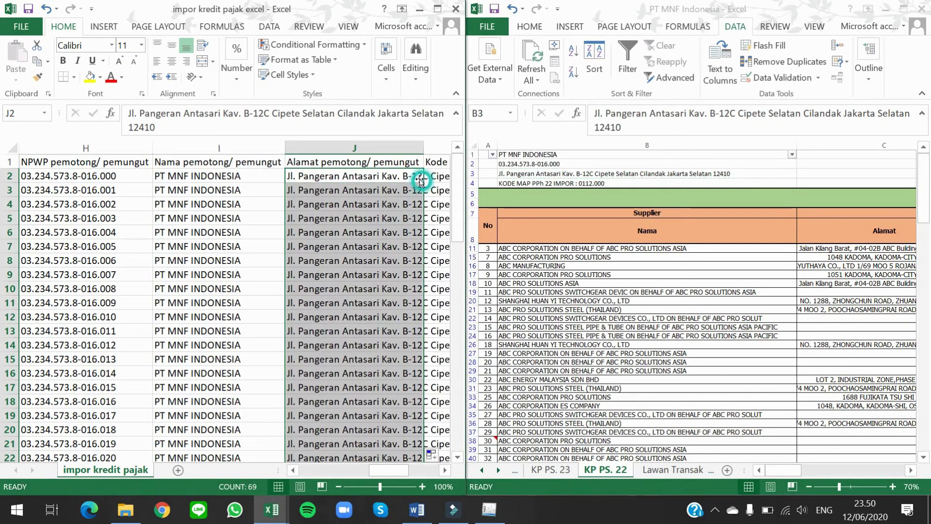
# Step: Look up the KODE MAP code in the source sheet for the Kode MAP column
pyautogui.press('Right')
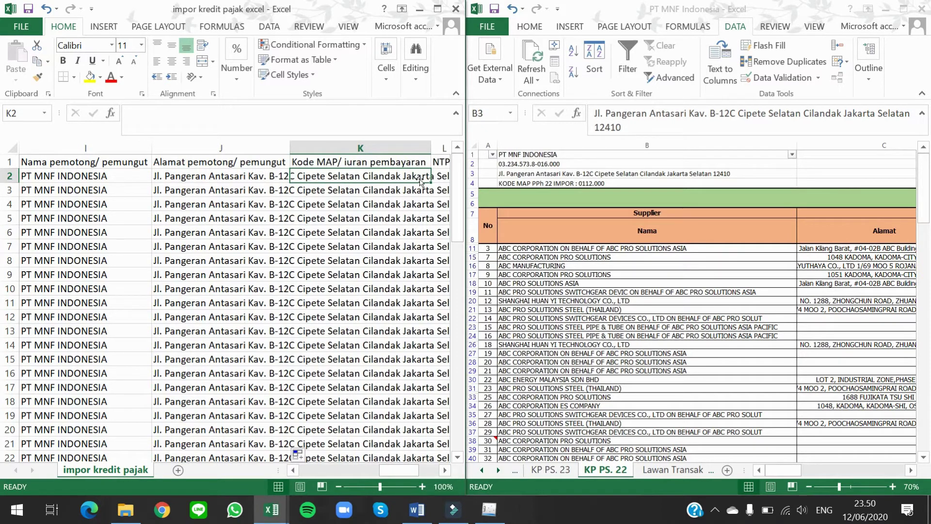
pyautogui.click(557, 182)
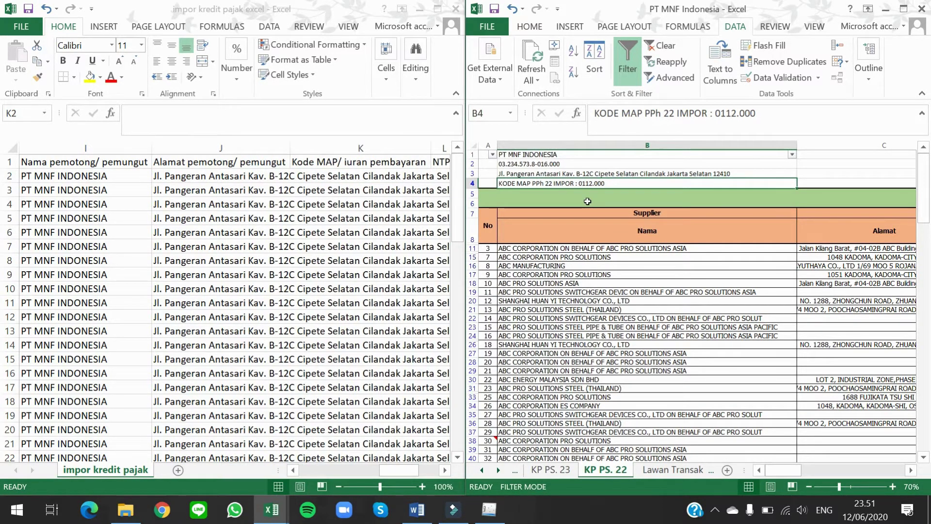
pyautogui.click(395, 174)
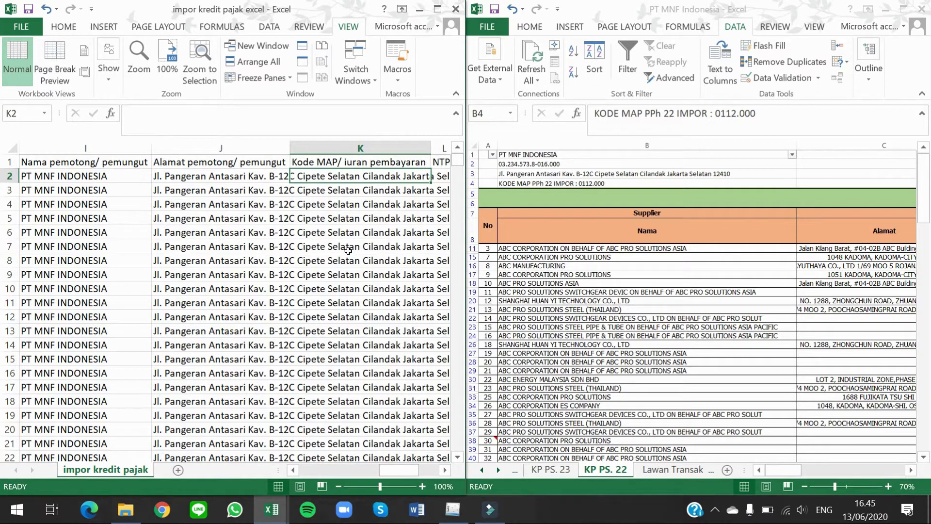
# Step: Enter '0112.000 as text in K2 and paste it into K3:K70
pyautogui.write("'0112")
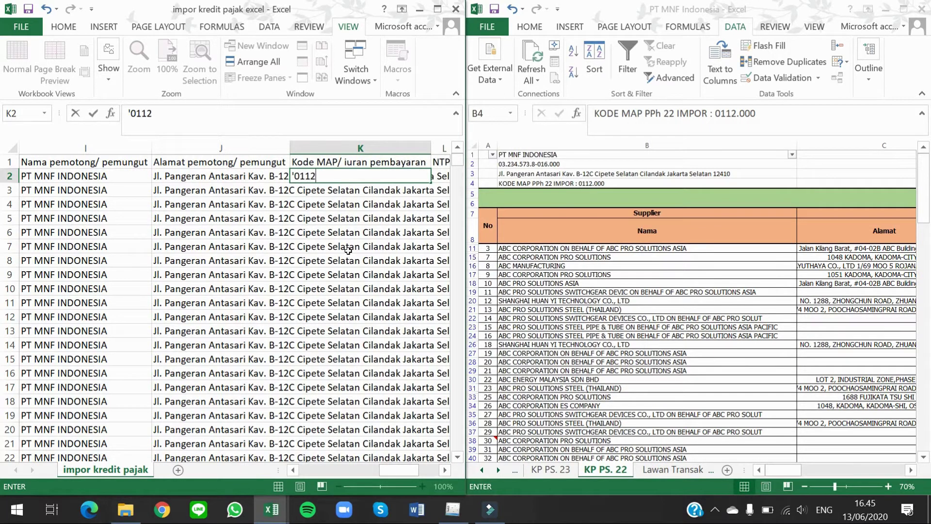
pyautogui.hotkey('ctrl', 'Return')
pyautogui.hotkey('ctrl', 'c')
pyautogui.press('Down')
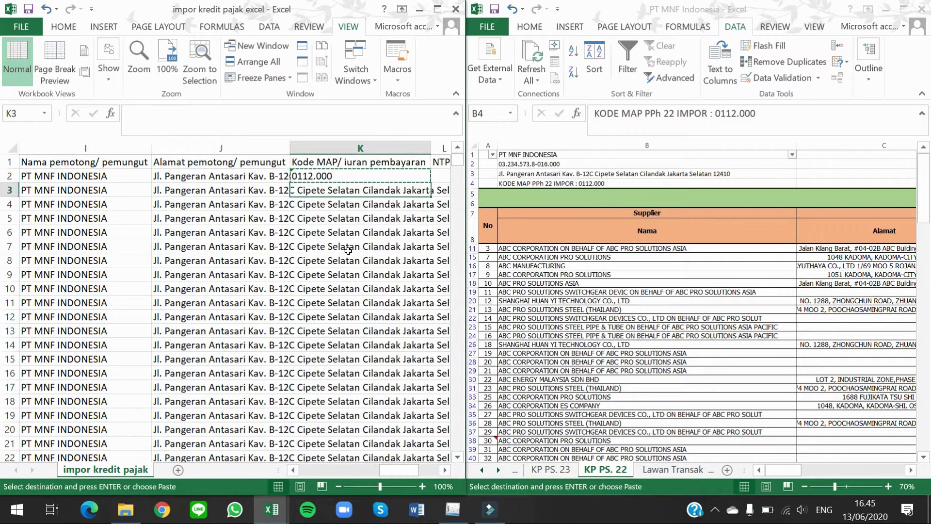
pyautogui.hotkey('shift', 'Down')
pyautogui.hotkey('shift', 'Down')
pyautogui.hotkey('shift', 'Down')
pyautogui.hotkey('shift', 'Down')
pyautogui.hotkey('shift', 'Down')
pyautogui.hotkey('shift', 'Down')
pyautogui.hotkey('shift', 'Down')
pyautogui.hotkey('shift', 'Down')
pyautogui.hotkey('shift', 'Down')
pyautogui.hotkey('shift', 'Down')
pyautogui.hotkey('shift', 'Down')
pyautogui.hotkey('shift', 'Down')
pyautogui.hotkey('shift', 'Down')
pyautogui.hotkey('shift', 'Down')
pyautogui.hotkey('shift', 'Down')
pyautogui.hotkey('shift', 'Down')
pyautogui.hotkey('shift', 'Down')
pyautogui.hotkey('shift', 'Down')
pyautogui.hotkey('shift', 'Down')
pyautogui.hotkey('shift', 'Down')
pyautogui.hotkey('shift', 'Down')
pyautogui.hotkey('shift', 'Down')
pyautogui.hotkey('shift', 'Down')
pyautogui.hotkey('shift', 'Down')
pyautogui.hotkey('shift', 'Down')
pyautogui.hotkey('shift', 'Down')
pyautogui.hotkey('shift', 'Down')
pyautogui.hotkey('shift', 'Down')
pyautogui.hotkey('shift', 'Down')
pyautogui.hotkey('shift', 'Down')
pyautogui.hotkey('shift', 'Down')
pyautogui.hotkey('shift', 'Down')
pyautogui.hotkey('shift', 'Down')
pyautogui.hotkey('shift', 'Down')
pyautogui.hotkey('shift', 'Down')
pyautogui.hotkey('shift', 'Down')
pyautogui.hotkey('shift', 'Down')
pyautogui.hotkey('shift', 'Down')
pyautogui.hotkey('shift', 'Down')
pyautogui.hotkey('shift', 'Down')
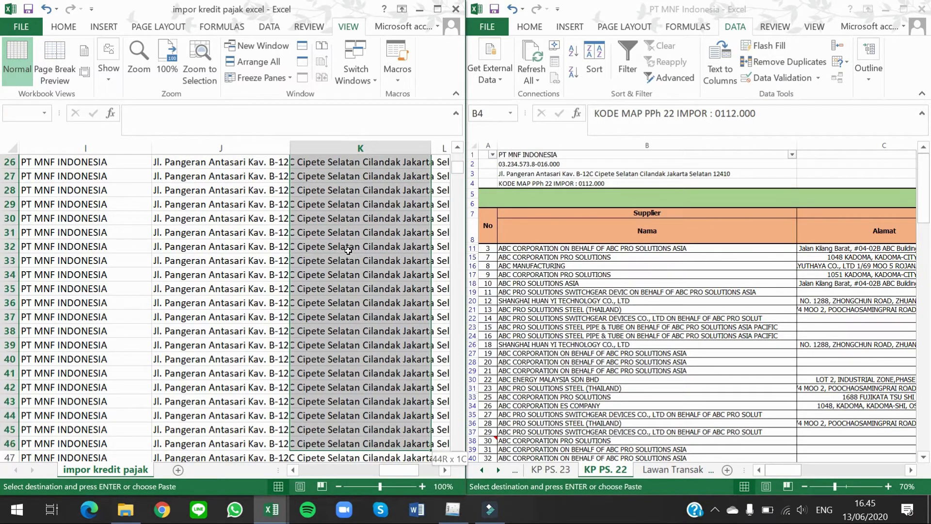
pyautogui.hotkey('shift', 'Up')
pyautogui.hotkey('shift', 'Up')
pyautogui.hotkey('shift', 'Up')
pyautogui.hotkey('shift', 'Up')
pyautogui.hotkey('shift', 'Up')
pyautogui.hotkey('shift', 'Up')
pyautogui.hotkey('shift', 'Up')
pyautogui.hotkey('shift', 'Up')
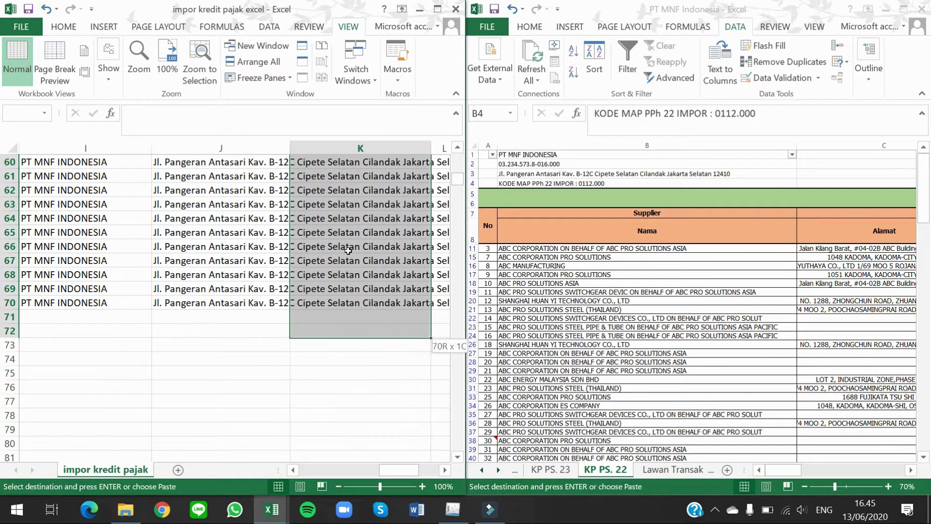
pyautogui.hotkey('ctrl', 'v')
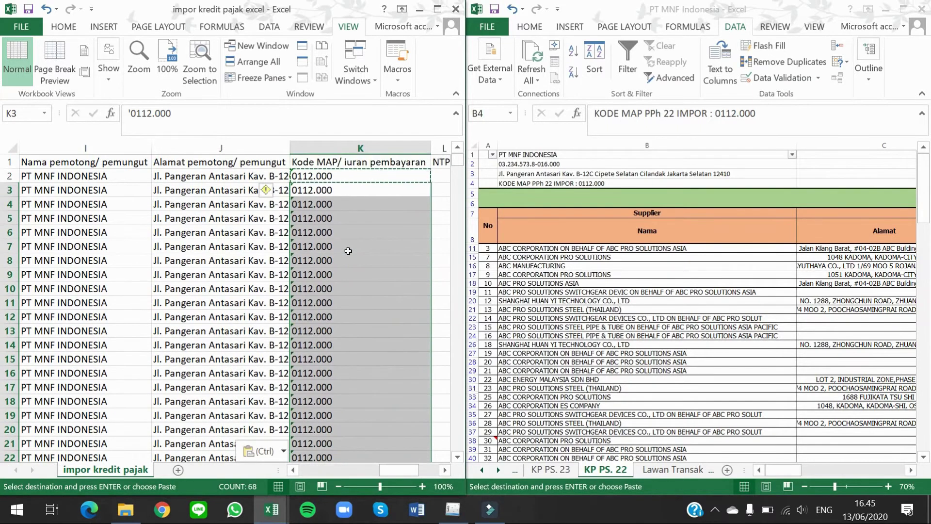
pyautogui.press('Up')
pyautogui.press('Up')
pyautogui.press('Down')
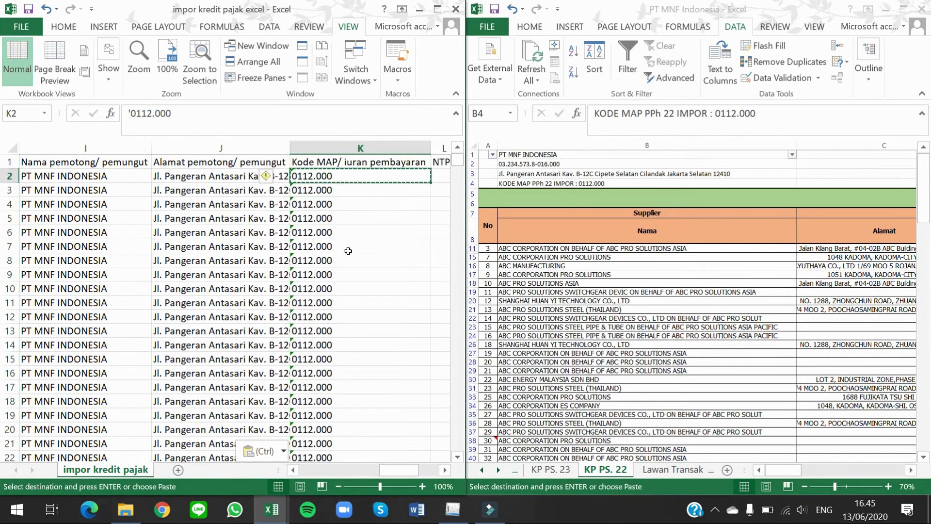
pyautogui.press('Right')
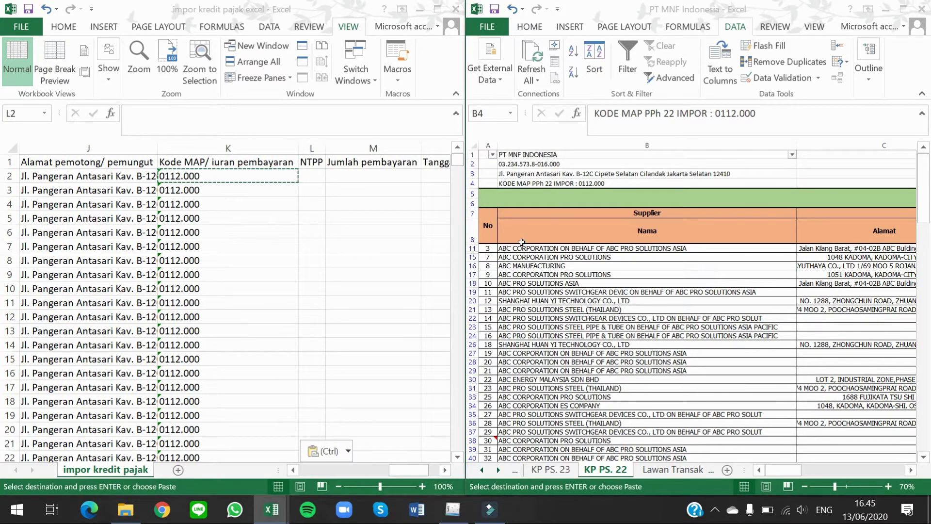
# Step: Copy the NTPN list from KP PS. 22 and paste it as values into the NTPP column
pyautogui.click(542, 254)
pyautogui.press('Right')
pyautogui.press('Right')
pyautogui.press('Right')
pyautogui.press('Right')
pyautogui.press('Right')
pyautogui.press('Right')
pyautogui.press('Right')
pyautogui.press('Right')
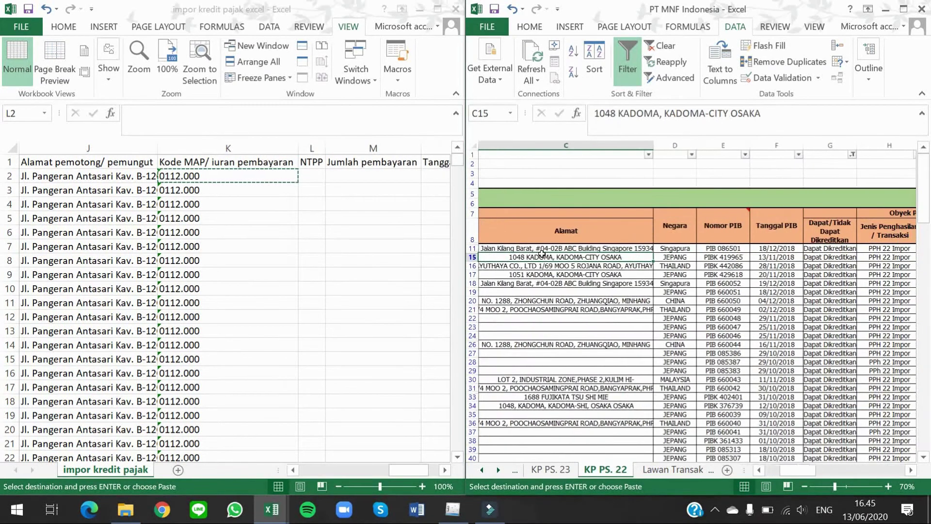
pyautogui.press('Right')
pyautogui.press('Right')
pyautogui.press('Right')
pyautogui.press('Right')
pyautogui.press('Right')
pyautogui.press('Right')
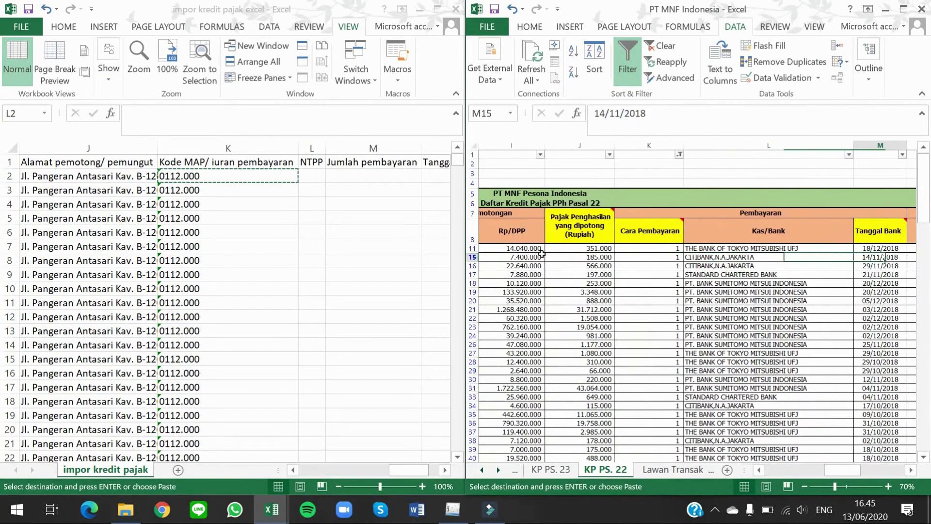
pyautogui.press('Right')
pyautogui.press('Up')
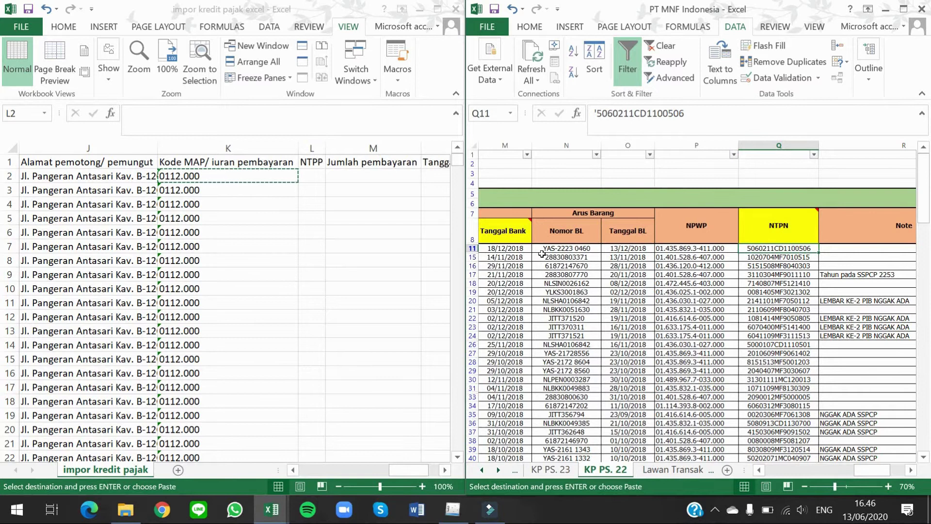
pyautogui.hotkey('ctrl', 'shift', 'Down')
pyautogui.hotkey('ctrl', 'c')
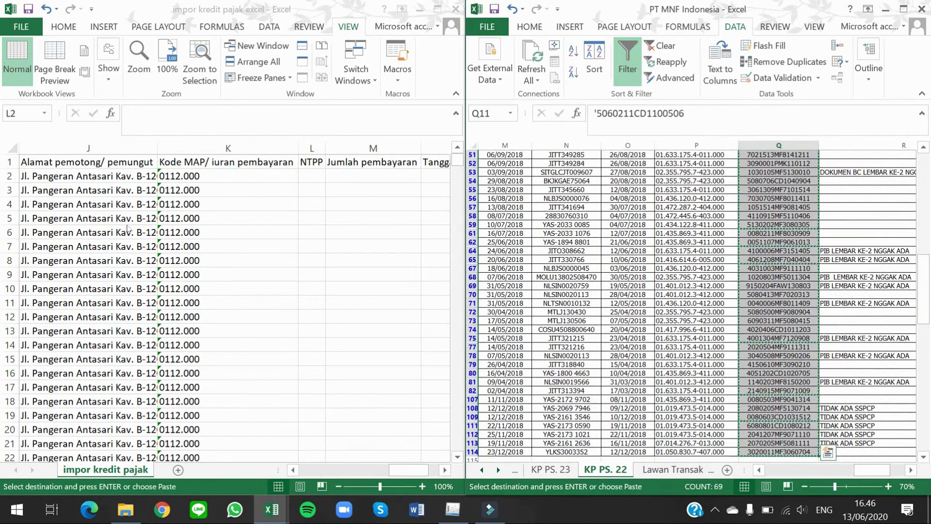
pyautogui.click(308, 175)
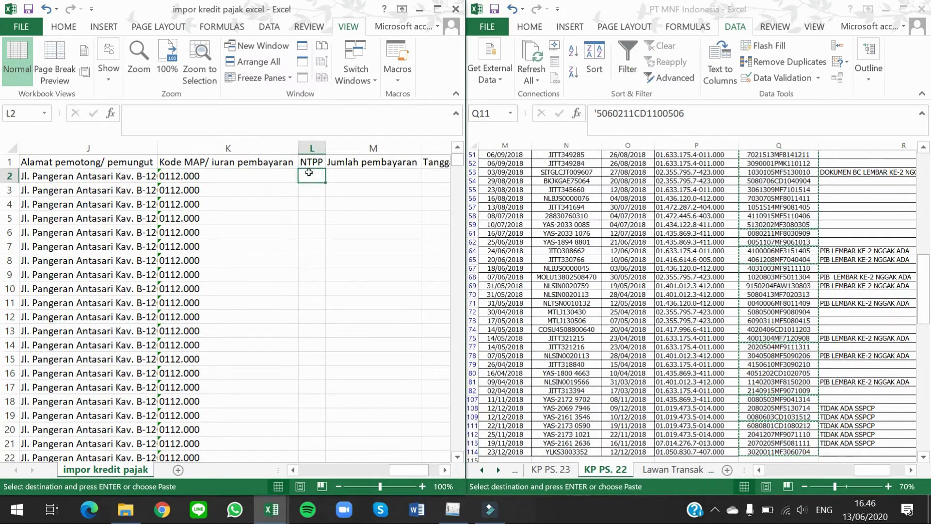
pyautogui.hotkey('ctrl', 'alt', 'v')
pyautogui.press('v')
pyautogui.press('Return')
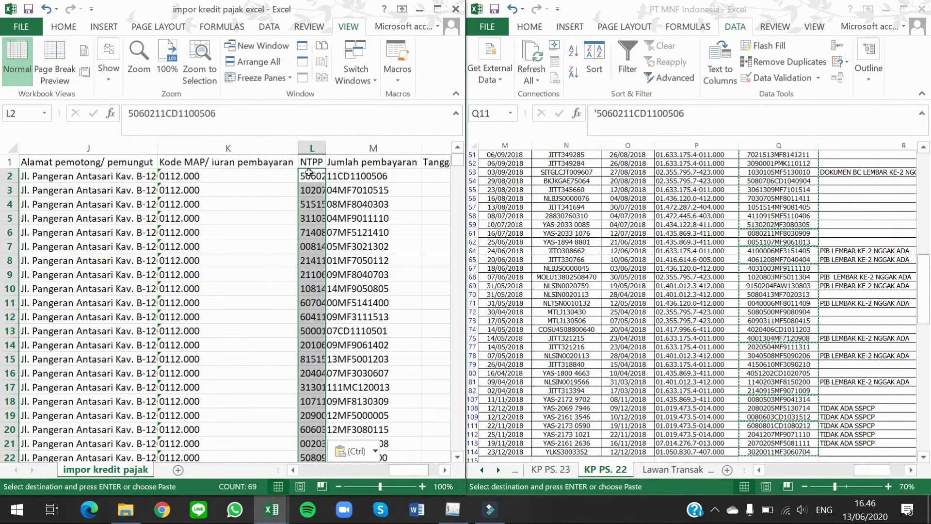
# Step: Locate the withheld tax amounts in KP PS. 22 for the Jumlah pembayaran column
pyautogui.press('Right')
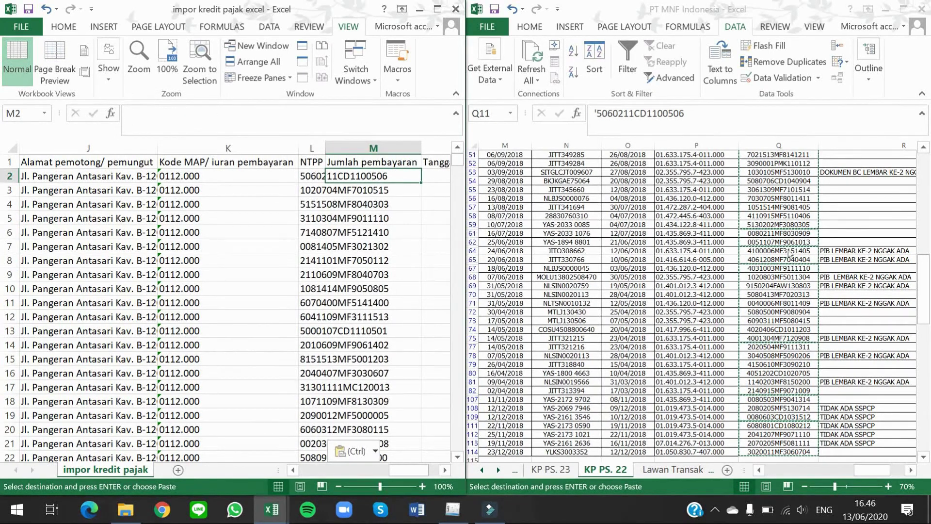
pyautogui.click(788, 238)
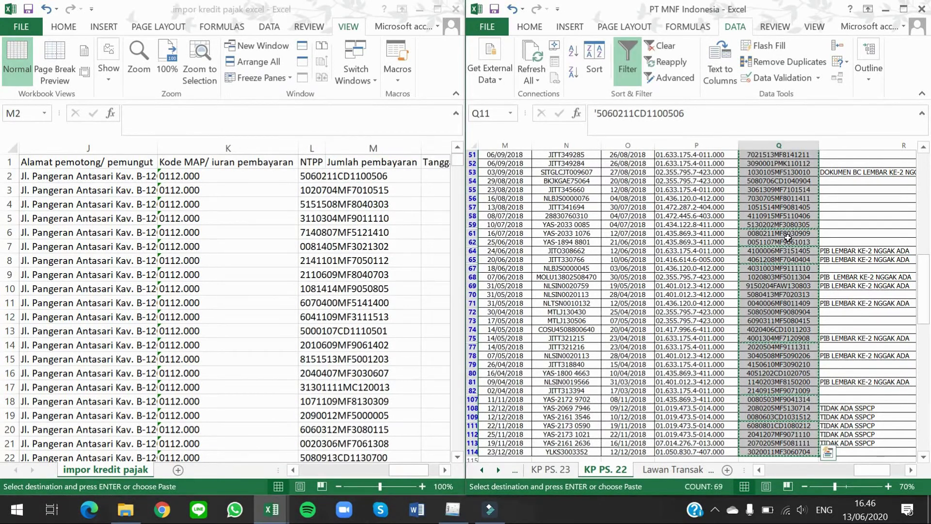
pyautogui.hotkey('ctrl', 'Up')
pyautogui.press('Down')
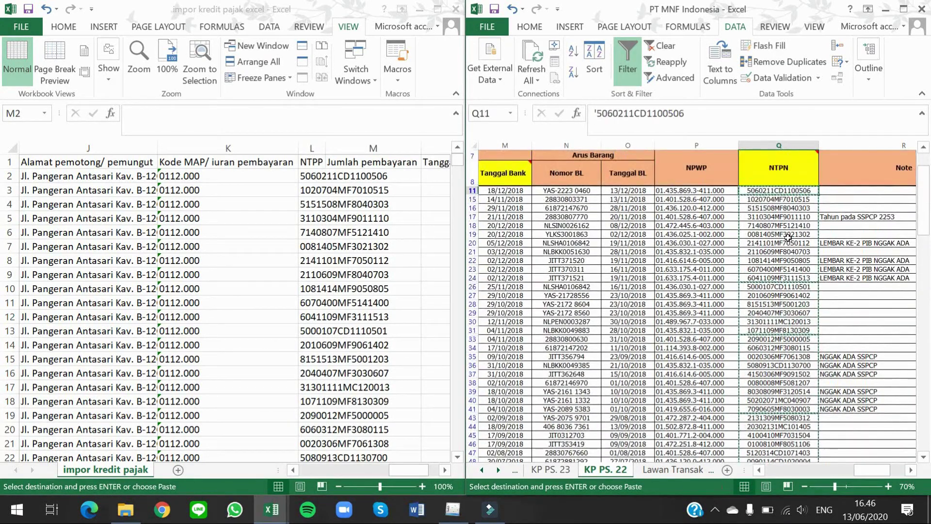
pyautogui.press('Left')
pyautogui.press('Left')
pyautogui.press('Left')
pyautogui.press('Left')
pyautogui.press('Left')
pyautogui.press('Left')
pyautogui.press('Left')
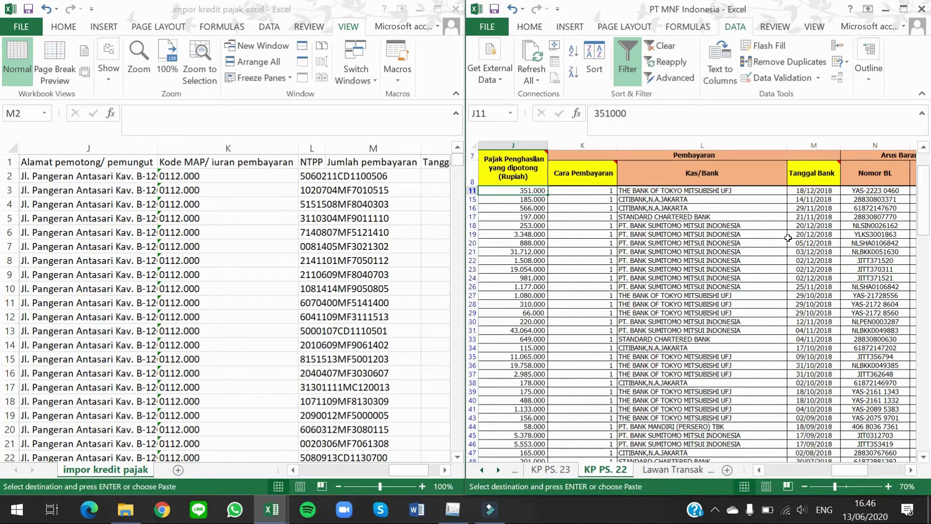
# Step: Paste the withheld tax amounts as values into the Jumlah pembayaran column
pyautogui.hotkey('ctrl', 'shift', 'Down')
pyautogui.hotkey('ctrl', 'c')
pyautogui.click(397, 179)
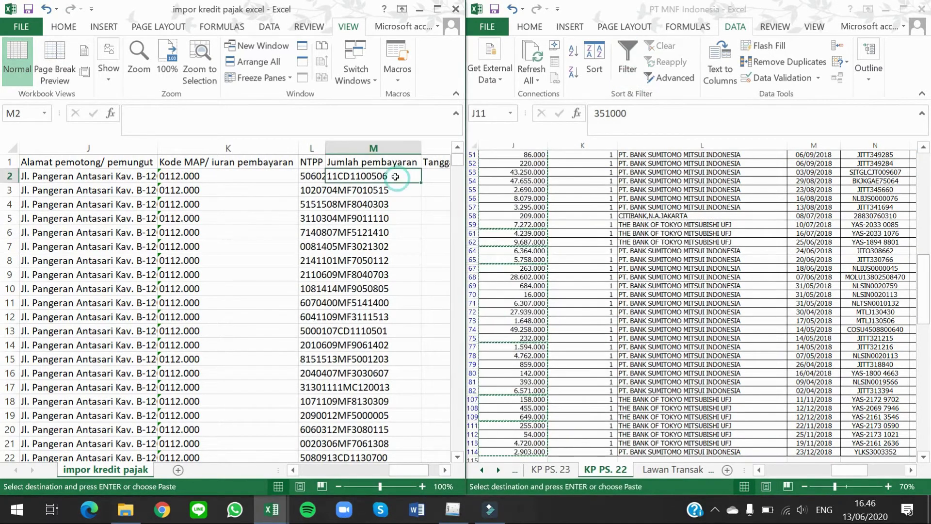
pyautogui.hotkey('ctrl', 'alt', 'v')
pyautogui.press('v')
pyautogui.press('Return')
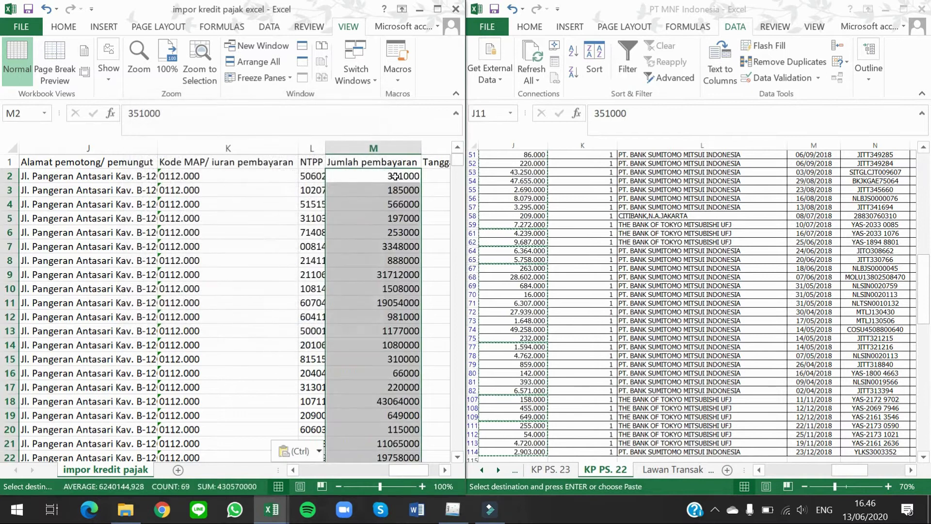
pyautogui.press('Right')
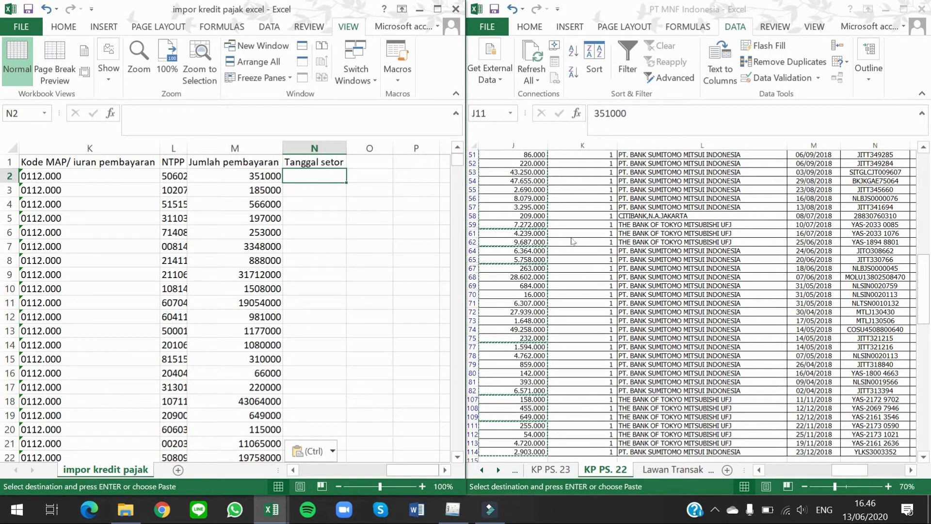
# Step: Copy the Tanggal Bank dates and paste them as values into Tanggal setor N2:N70
pyautogui.click(570, 236)
pyautogui.hotkey('ctrl', 'Up')
pyautogui.press('Down')
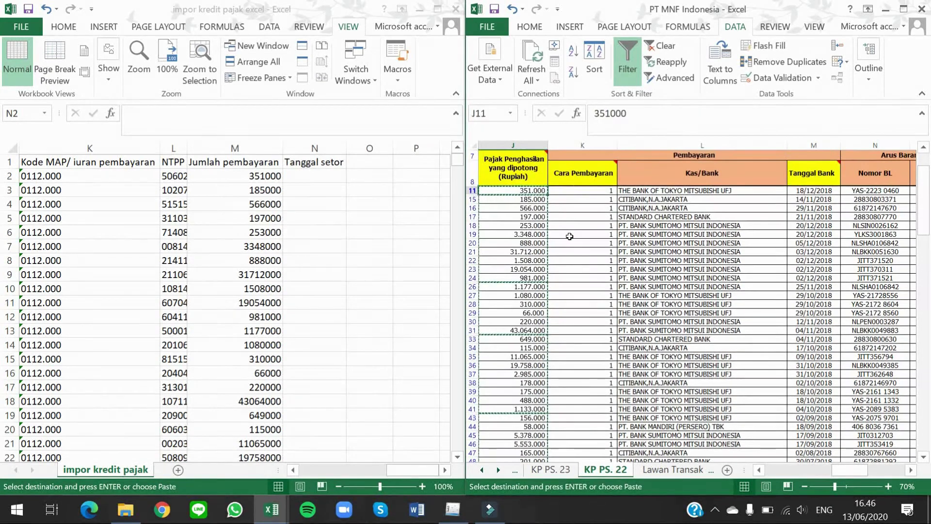
pyautogui.press('Right')
pyautogui.press('Right')
pyautogui.press('Right')
pyautogui.hotkey('ctrl', 'shift', 'Down')
pyautogui.hotkey('ctrl', 'c')
pyautogui.click(297, 176)
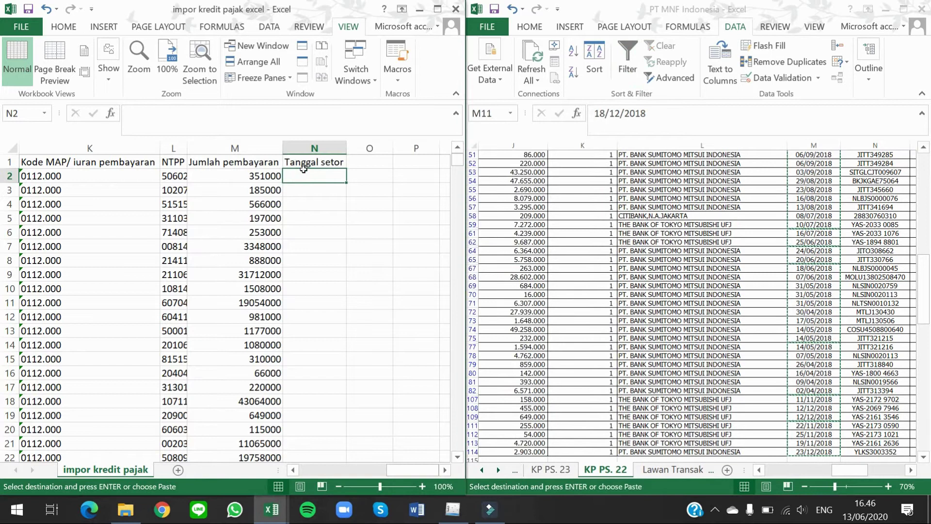
pyautogui.hotkey('ctrl', 'alt', 'v')
pyautogui.press('v')
pyautogui.press('Return')
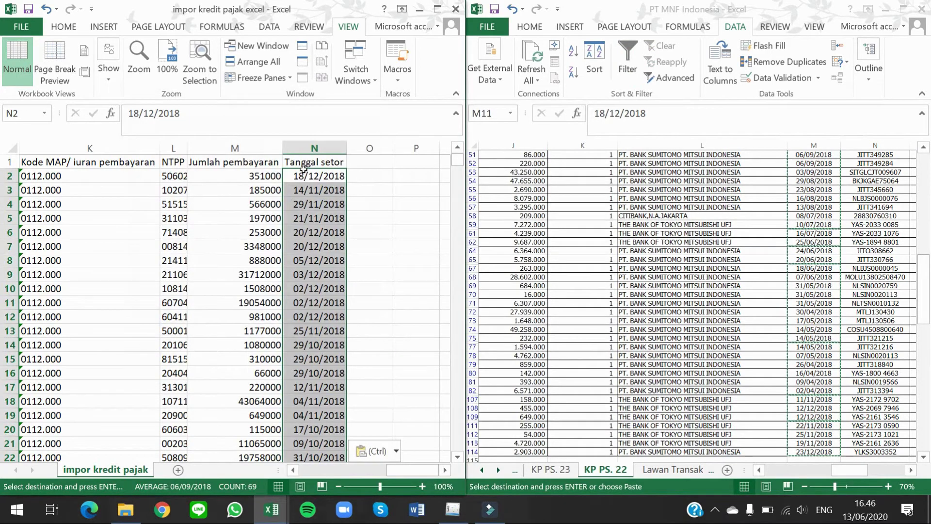
pyautogui.click(306, 175)
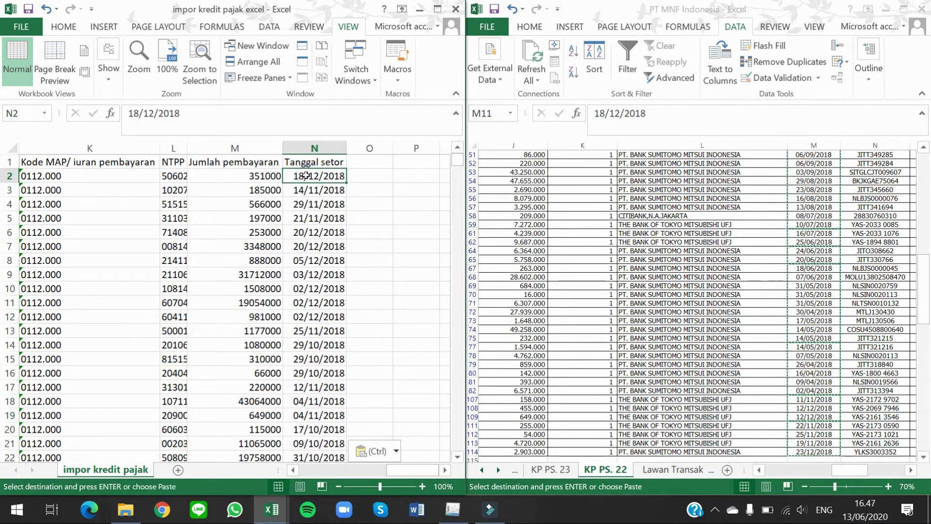
pyautogui.press('Left')
pyautogui.press('Left')
pyautogui.press('Left')
pyautogui.press('Left')
pyautogui.press('Left')
pyautogui.press('Left')
pyautogui.press('Left')
pyautogui.press('Left')
pyautogui.press('Left')
pyautogui.press('Left')
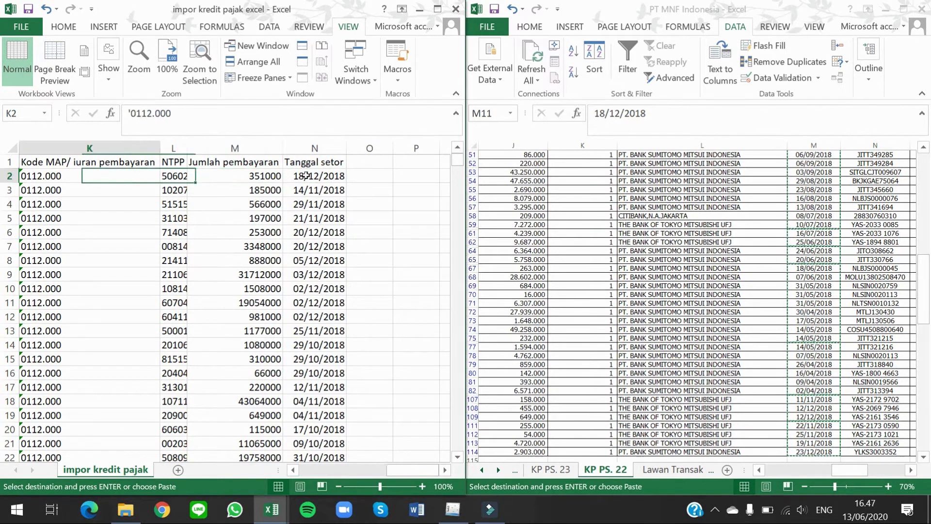
pyautogui.hscroll(-2, 306, 175)
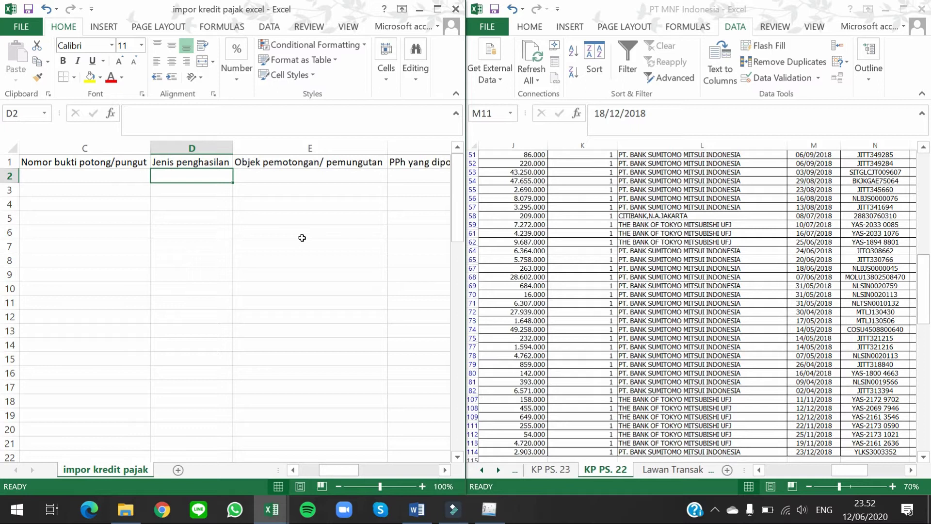
# Step: Check row 2's Cara pembayaran value, then select header row 1 and open Freeze Panes on View
pyautogui.press('Left')
pyautogui.press('Left')
pyautogui.press('Left')
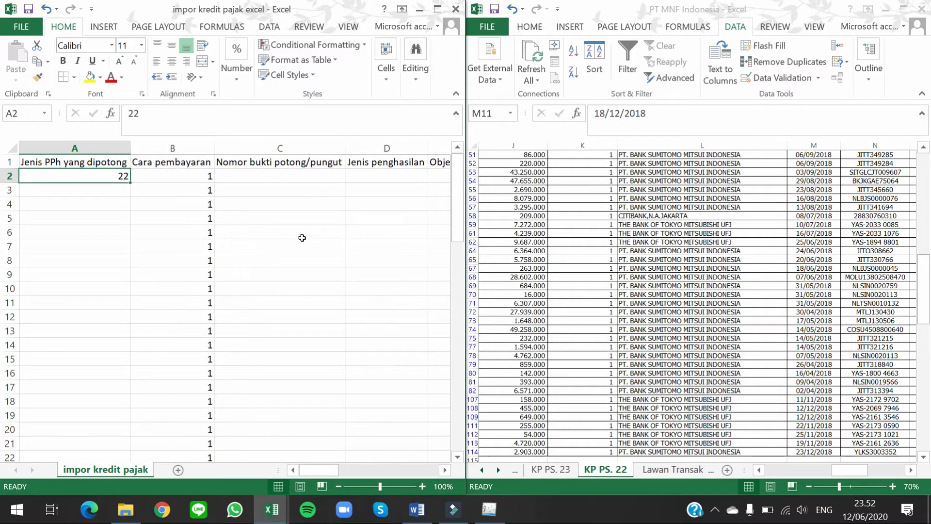
pyautogui.press('Right')
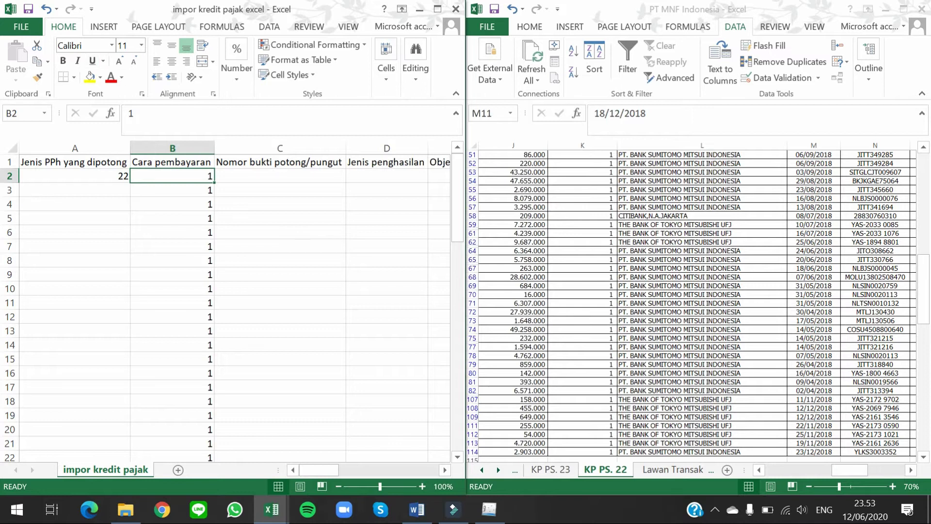
pyautogui.click(9, 162)
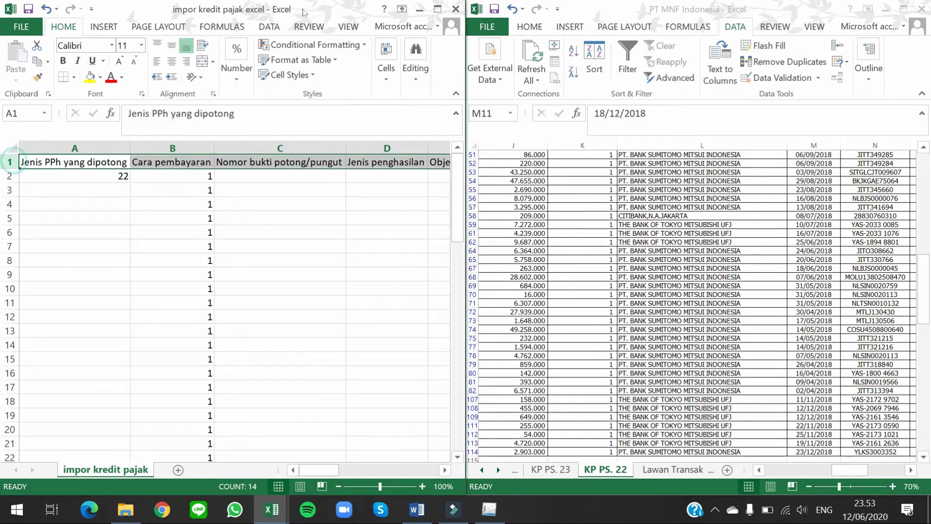
pyautogui.click(335, 31)
pyautogui.click(262, 77)
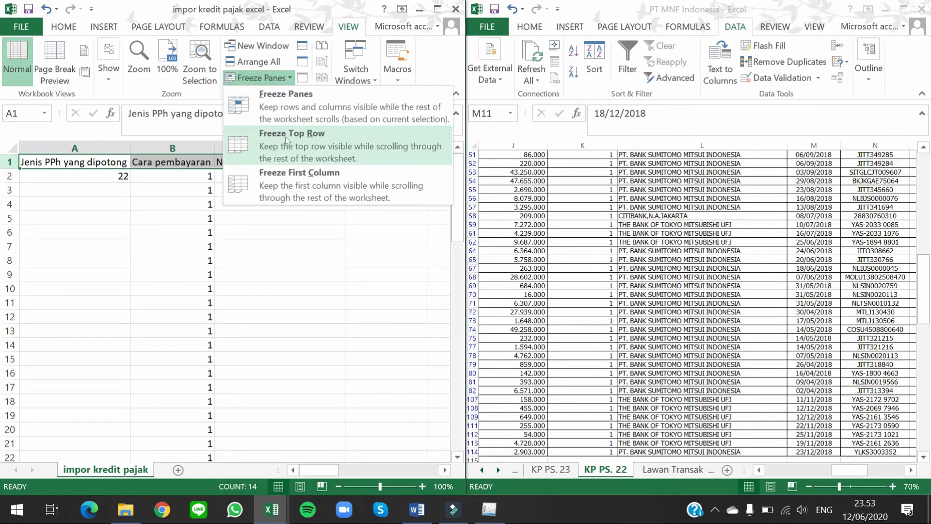
# Step: Freeze the top row and enter Cara pembayaran 2 in B71
pyautogui.click(286, 137)
pyautogui.click(197, 175)
pyautogui.hotkey('ctrl', 'shift', 'Down')
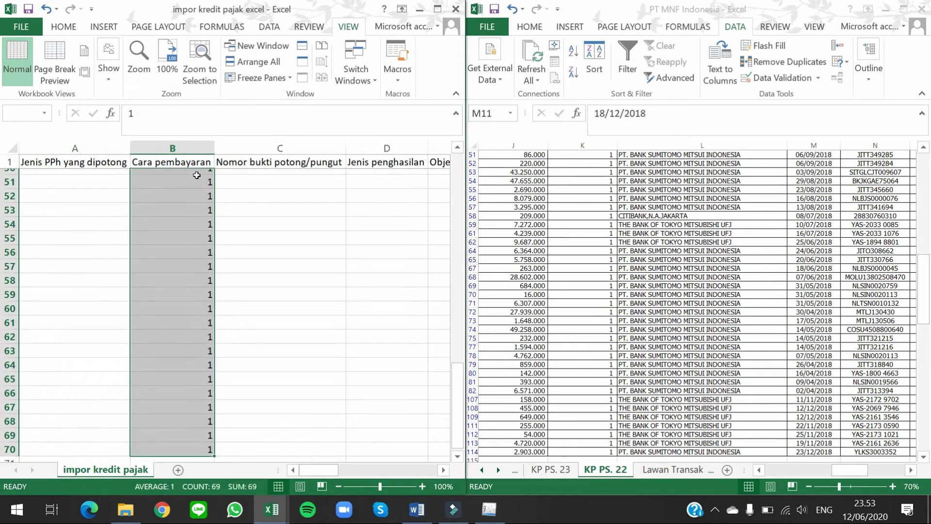
pyautogui.scroll(-2, 242, 387)
pyautogui.click(207, 368)
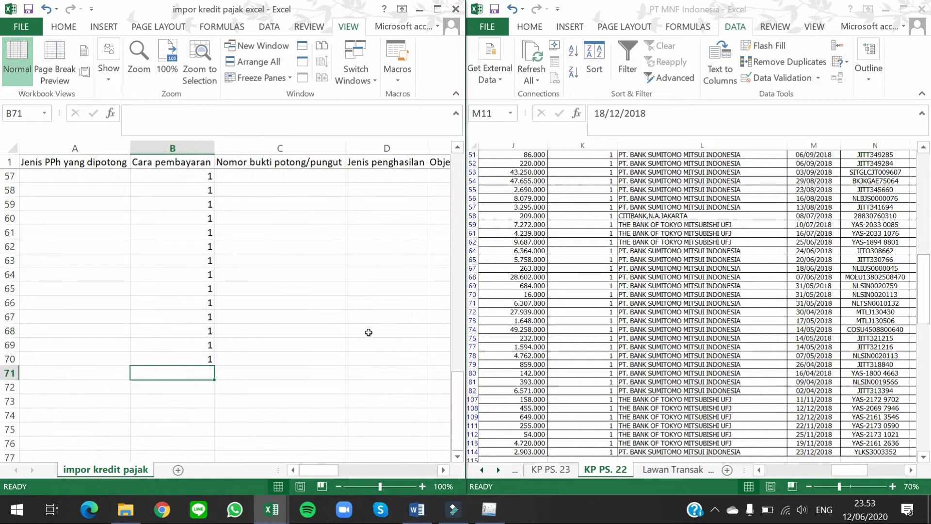
pyautogui.write('2')
pyautogui.press('Tab')
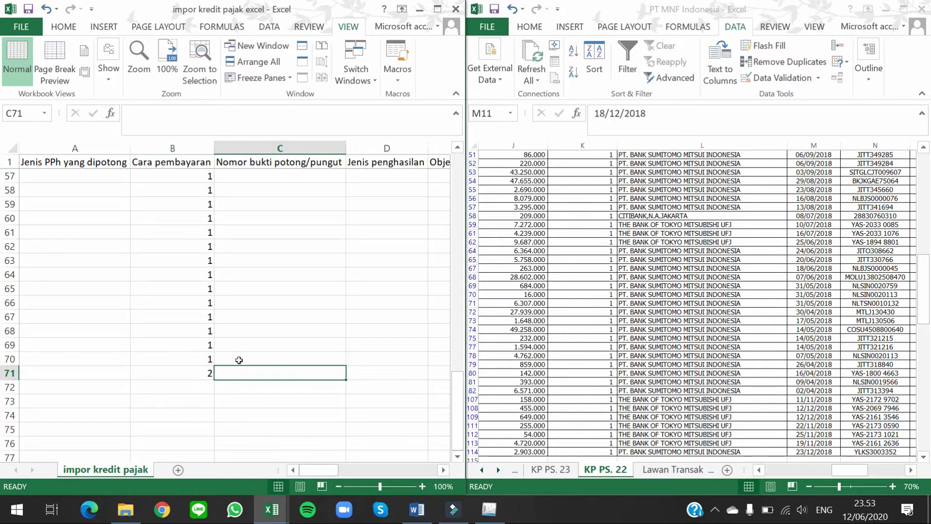
# Step: Filter KP PS. 22's Cara Pembayaran column to show only method 2 rows
pyautogui.click(765, 258)
pyautogui.scroll(15, 765, 258)
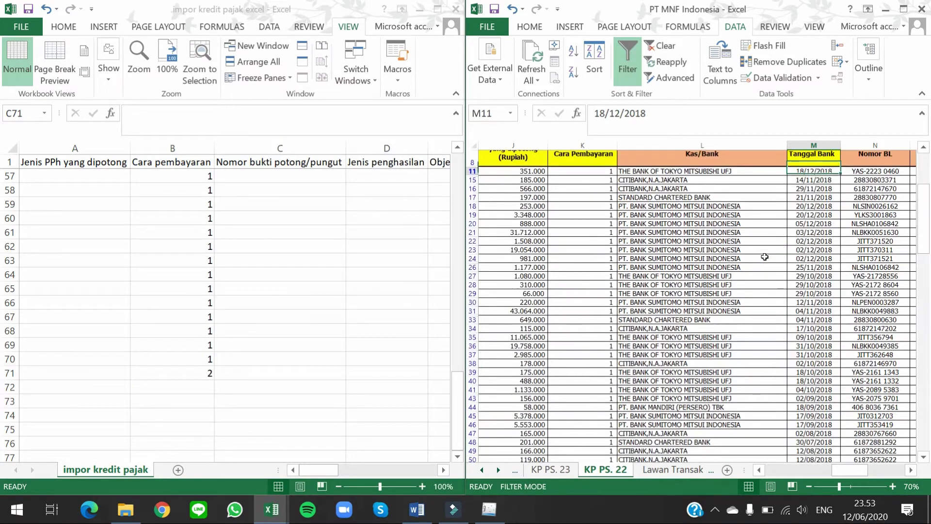
pyautogui.click(792, 252)
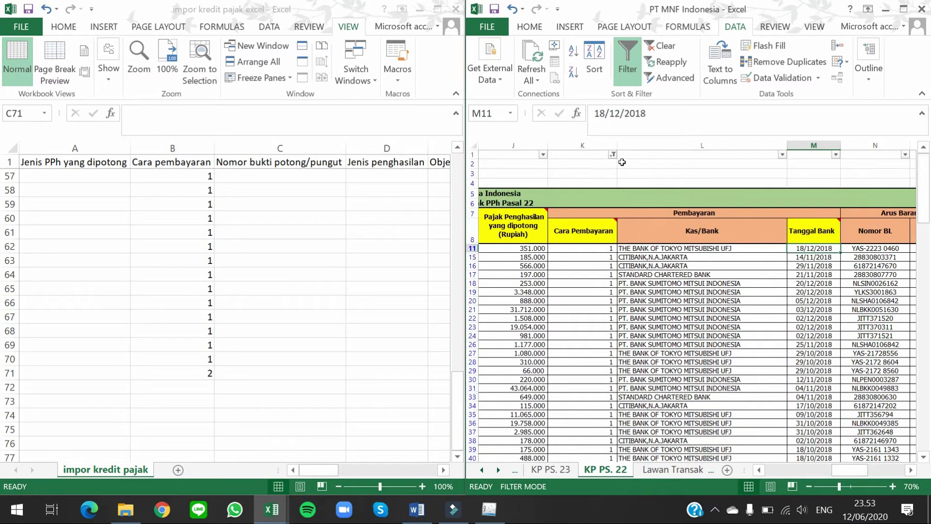
pyautogui.click(614, 163)
pyautogui.click(613, 154)
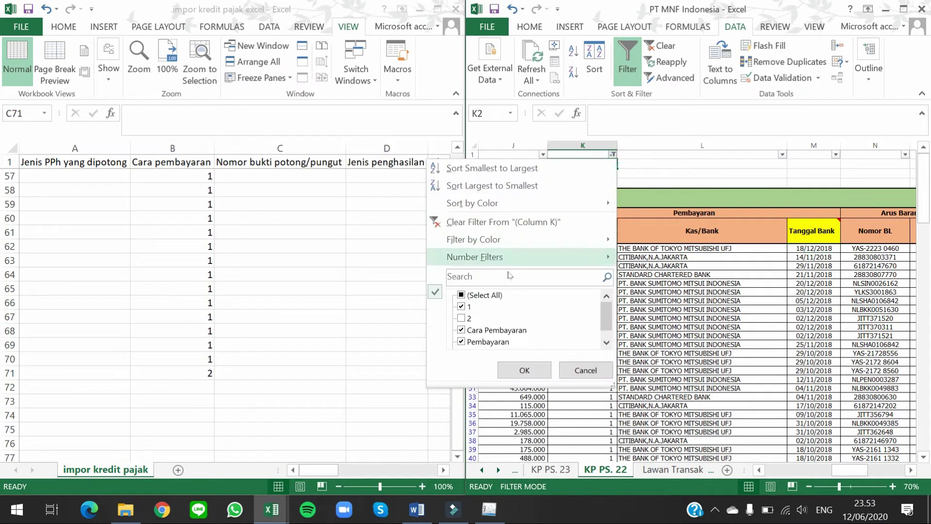
pyautogui.click(465, 318)
pyautogui.click(464, 307)
pyautogui.click(524, 370)
pyautogui.click(714, 275)
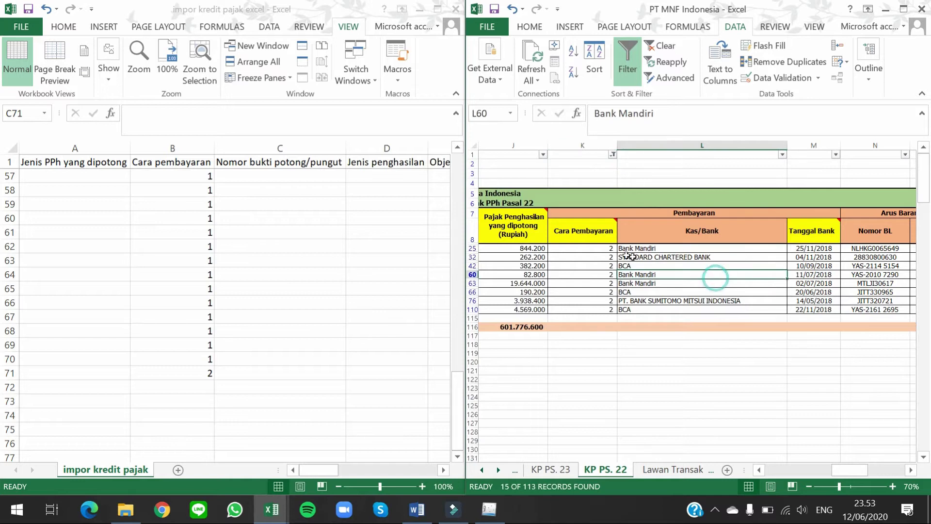
pyautogui.click(294, 331)
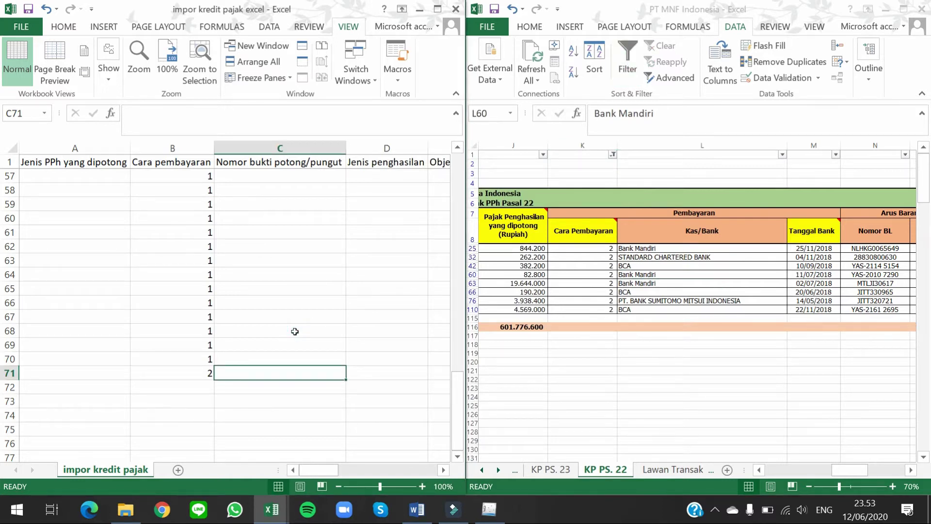
pyautogui.press('Down')
pyautogui.press('Right')
pyautogui.press('Right')
pyautogui.press('Right')
pyautogui.press('Right')
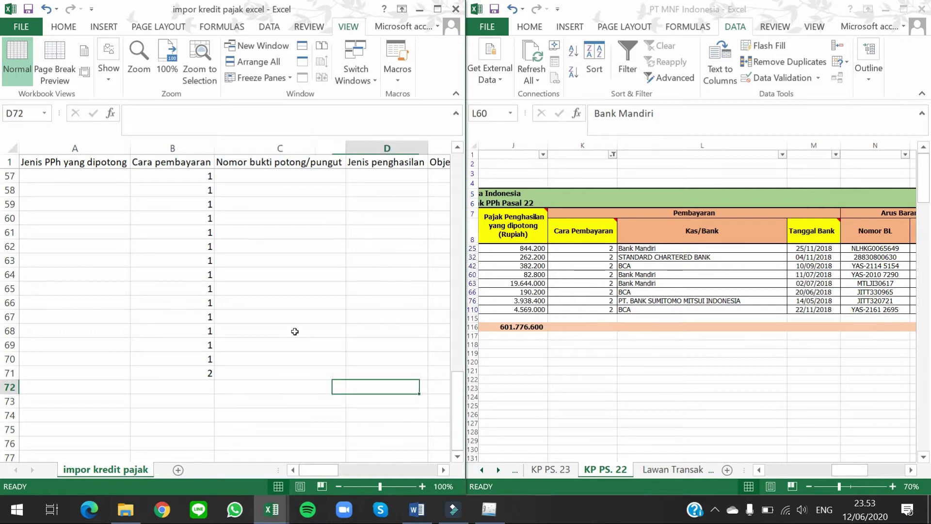
pyautogui.press('Right')
pyautogui.press('Right')
pyautogui.press('Right')
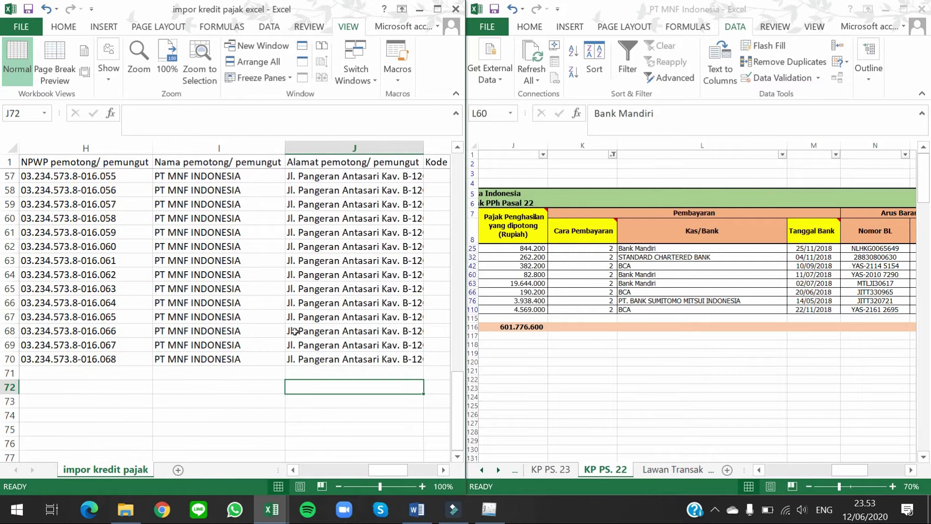
pyautogui.press('Right')
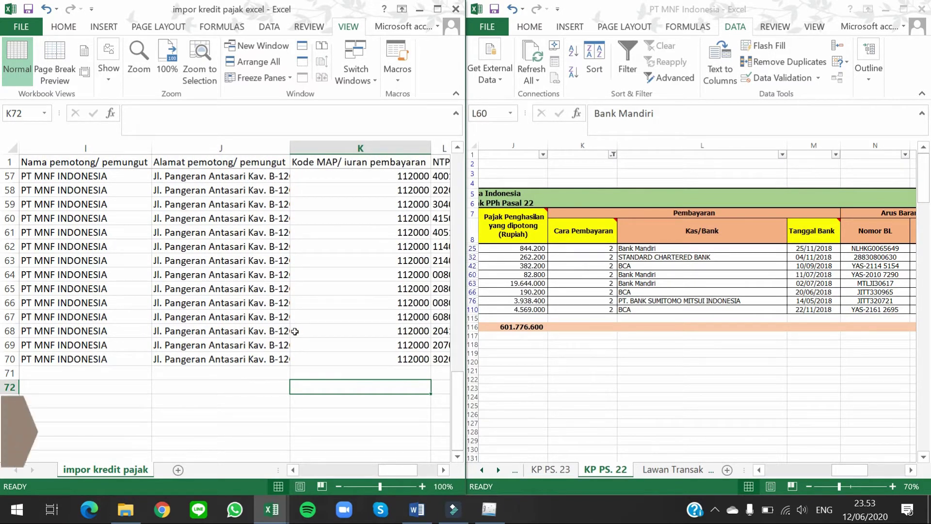
pyautogui.press('Right')
pyautogui.press('Right')
pyautogui.press('Right')
pyautogui.press('Right')
pyautogui.press('Right')
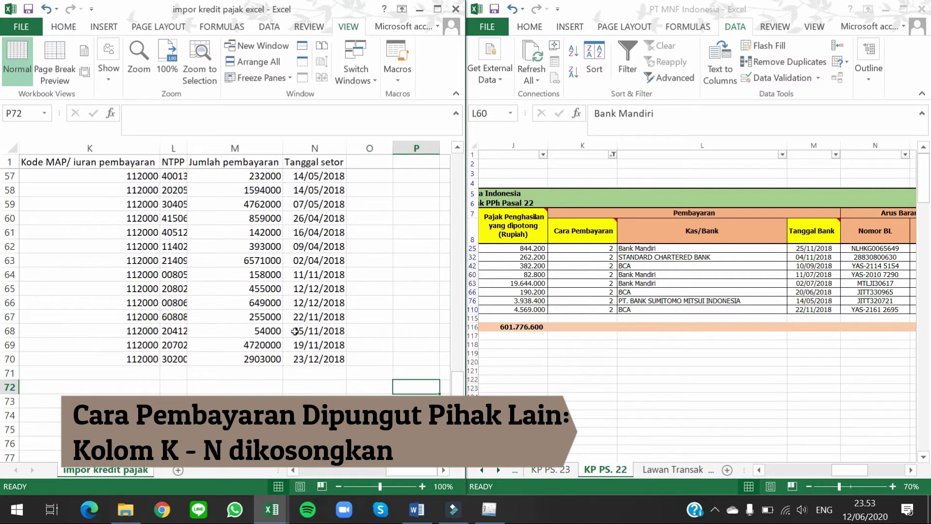
pyautogui.press('Left')
pyautogui.press('Left')
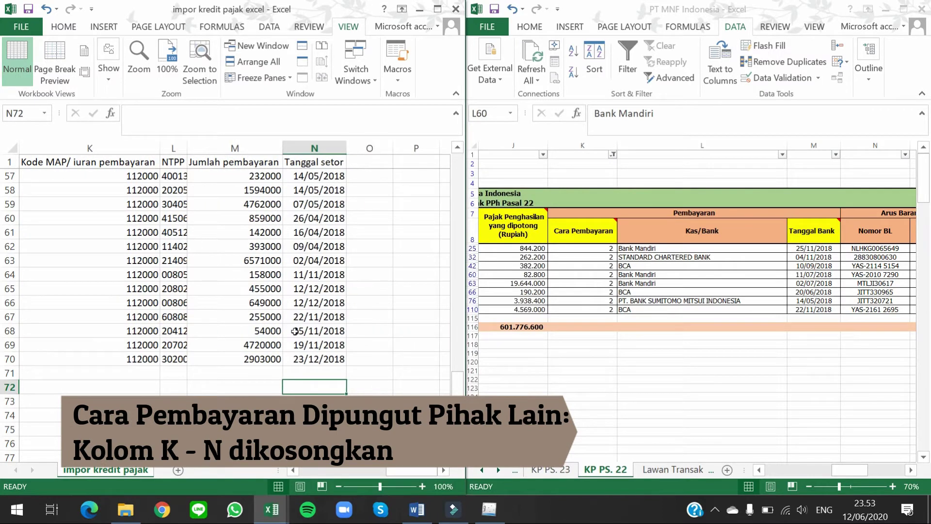
pyautogui.press('Left')
pyautogui.press('Left')
pyautogui.press('Left')
pyautogui.press('Left')
pyautogui.press('Left')
pyautogui.press('Left')
pyautogui.press('Left')
pyautogui.press('Left')
pyautogui.press('Left')
pyautogui.press('Left')
pyautogui.press('Left')
pyautogui.press('Left')
pyautogui.press('Left')
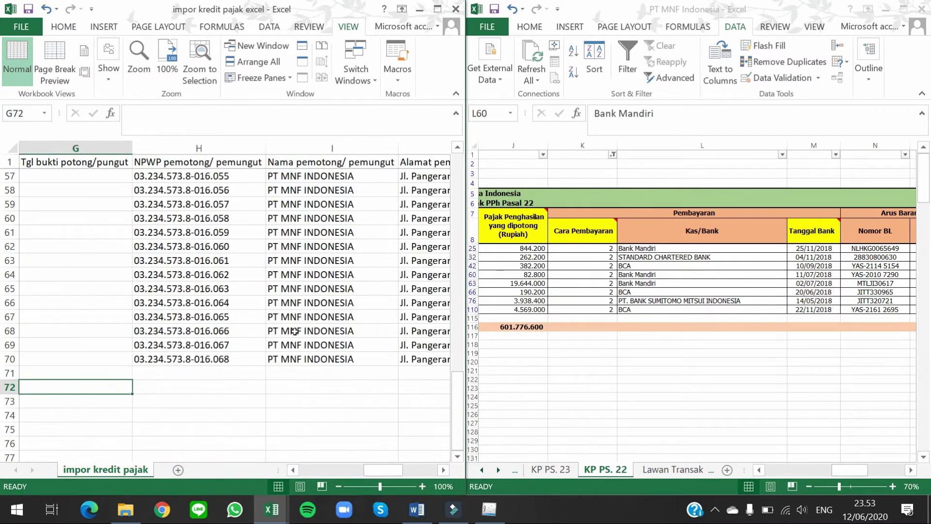
pyautogui.press('Right')
pyautogui.press('Right')
pyautogui.press('Up')
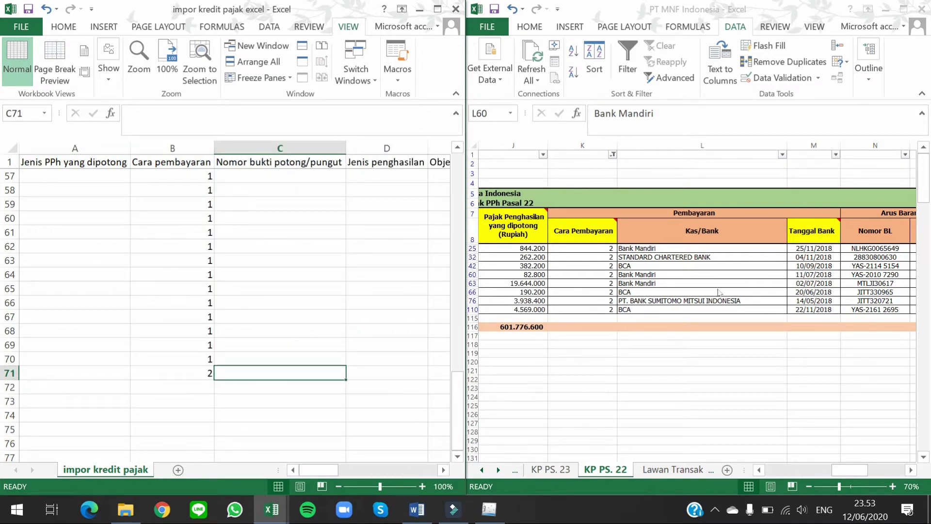
# Step: Copy the filtered NTPN numbers Q25:Q110 and paste them as values into C71
pyautogui.click(727, 279)
pyautogui.press('Right')
pyautogui.press('Right')
pyautogui.press('Right')
pyautogui.press('Right')
pyautogui.press('Right')
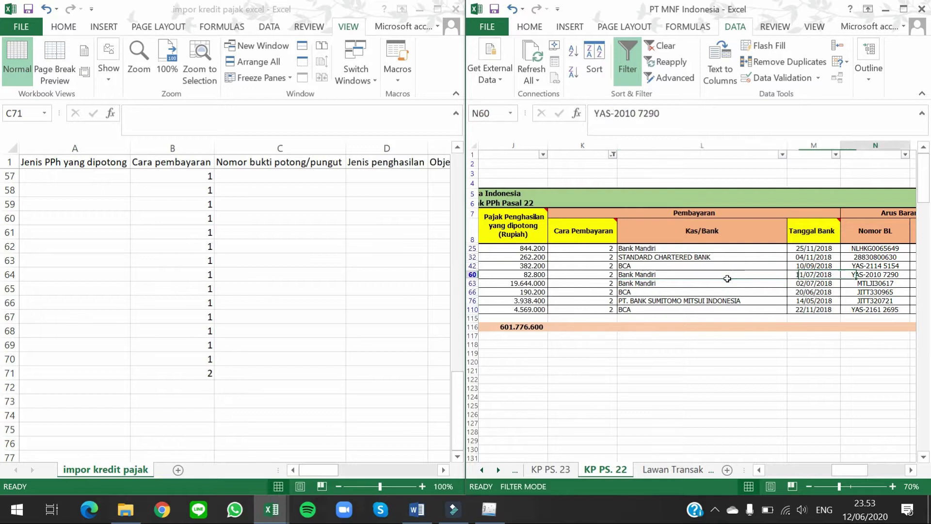
pyautogui.hotkey('ctrl', 'Up')
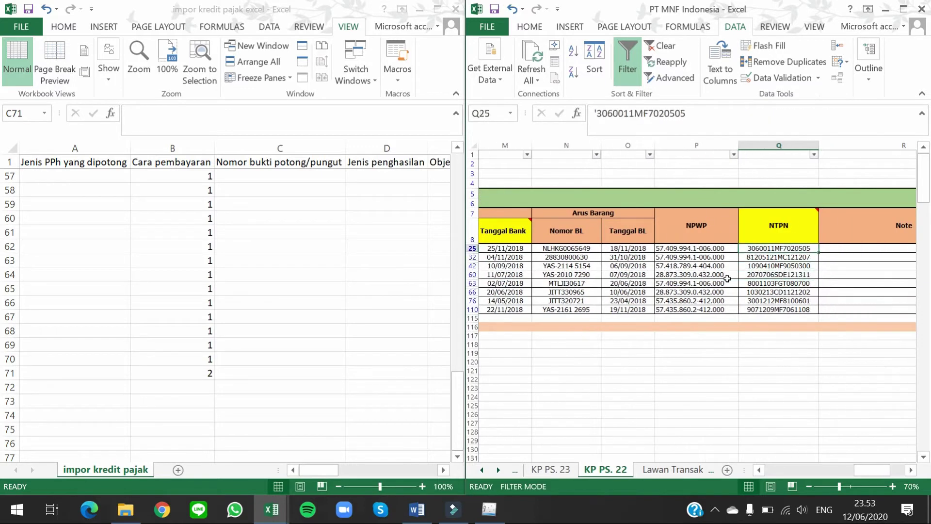
pyautogui.hotkey('ctrl', 'shift', 'Down')
pyautogui.hotkey('ctrl', 'c')
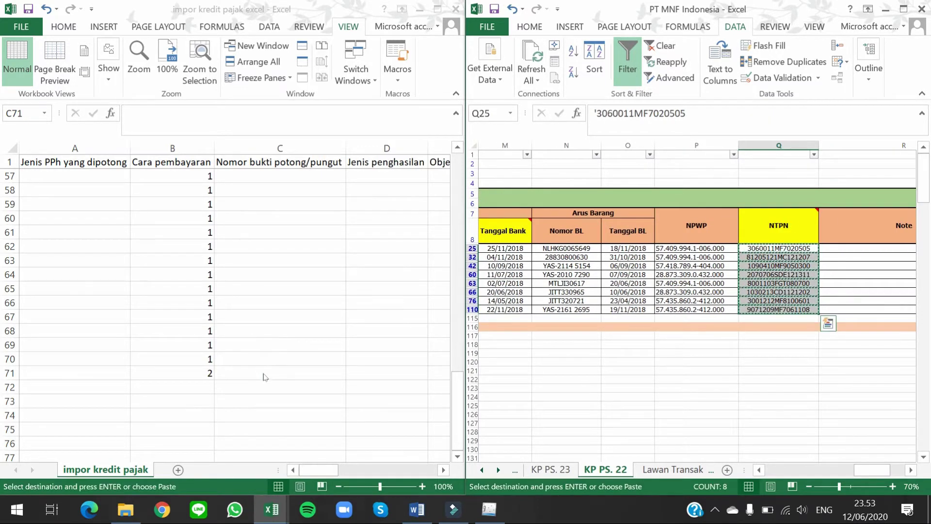
pyautogui.click(261, 373)
pyautogui.hotkey('ctrl', 'alt', 'v')
pyautogui.press('v')
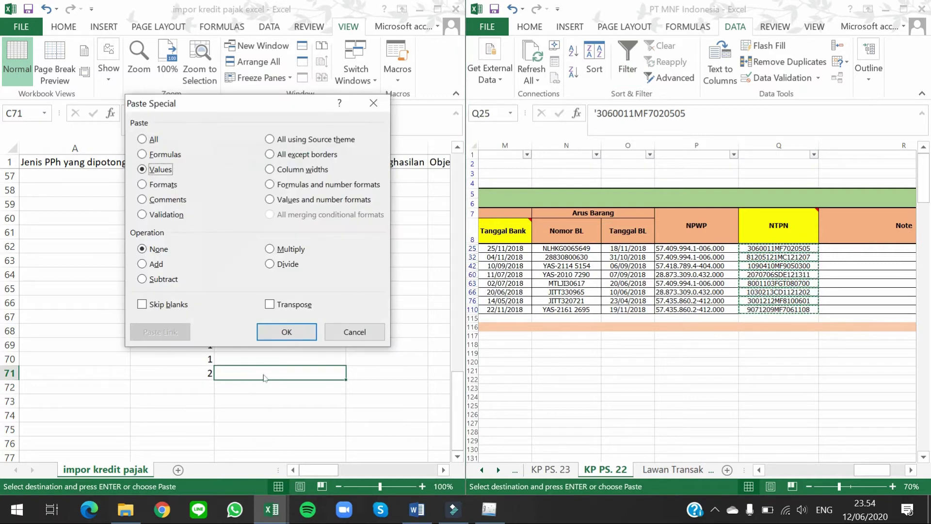
pyautogui.press('Return')
# Step: Set Jenis penghasilan to 6 in D71 and fill it down through row 78
pyautogui.press('Right')
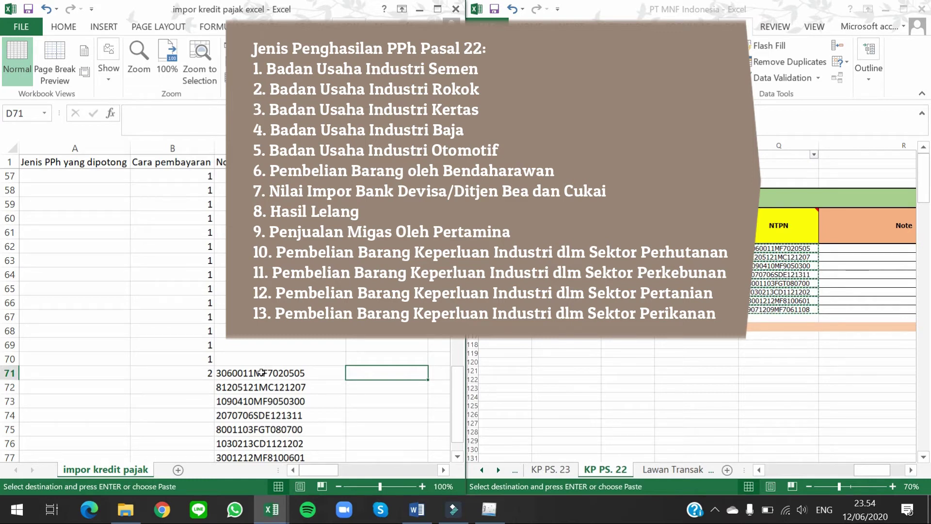
pyautogui.write('6')
pyautogui.press('Return')
pyautogui.press('Up')
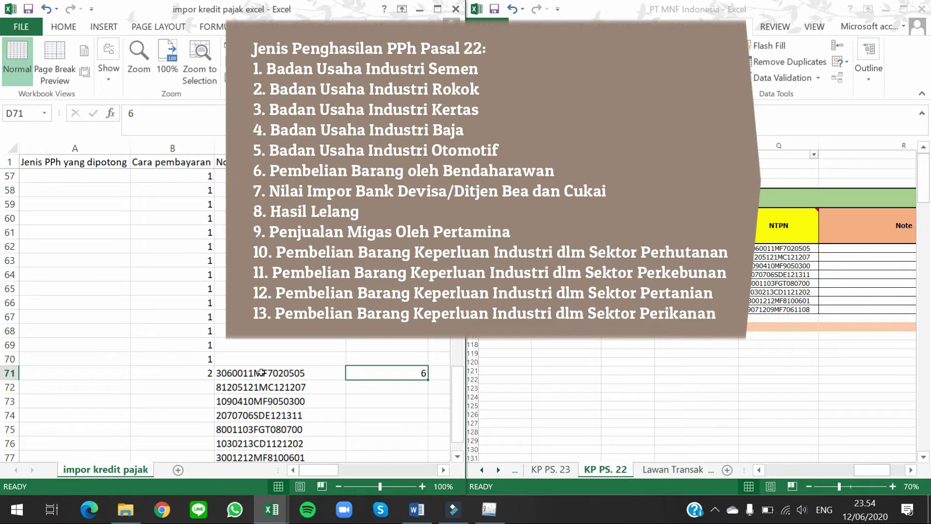
pyautogui.doubleClick(428, 378)
pyautogui.scroll(-3, 428, 377)
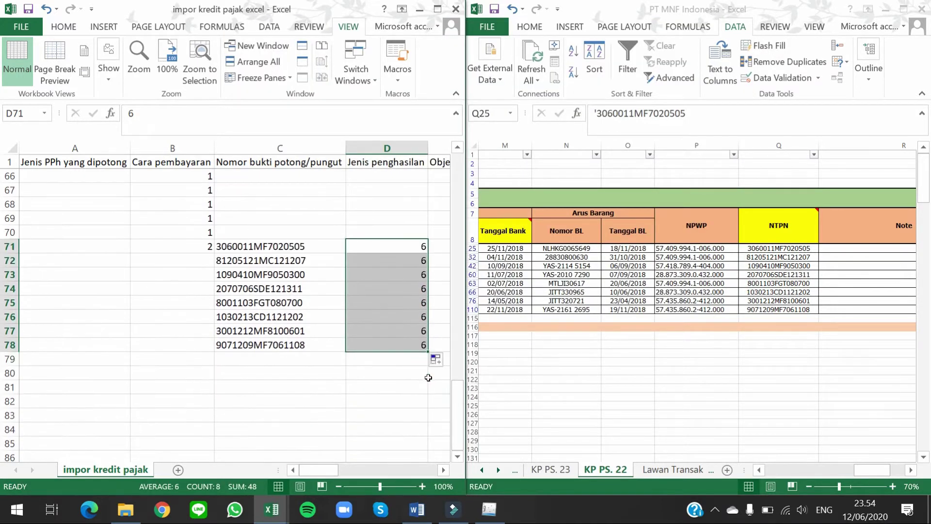
pyautogui.press('Up')
pyautogui.press('Down')
pyautogui.press('Right')
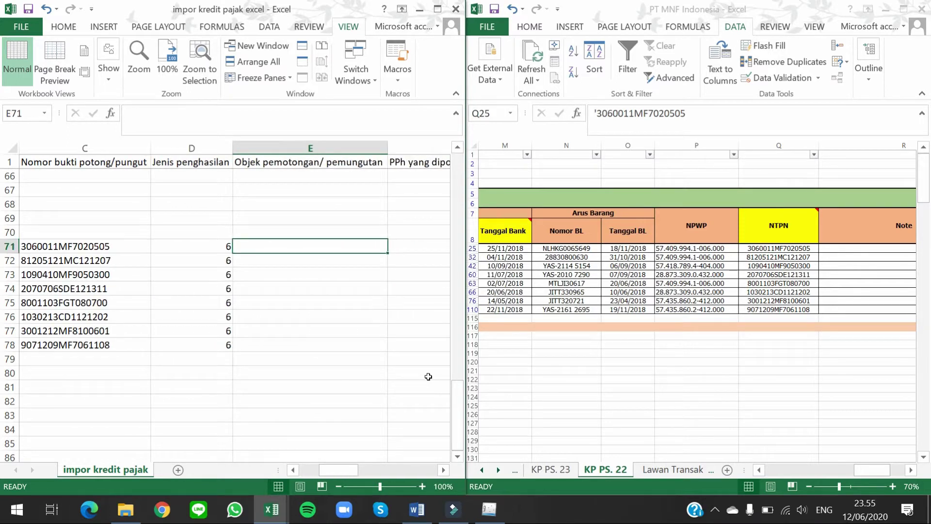
# Step: Paste the Rp/DPP amounts I25:I110 as values into E71:E78
pyautogui.click(666, 280)
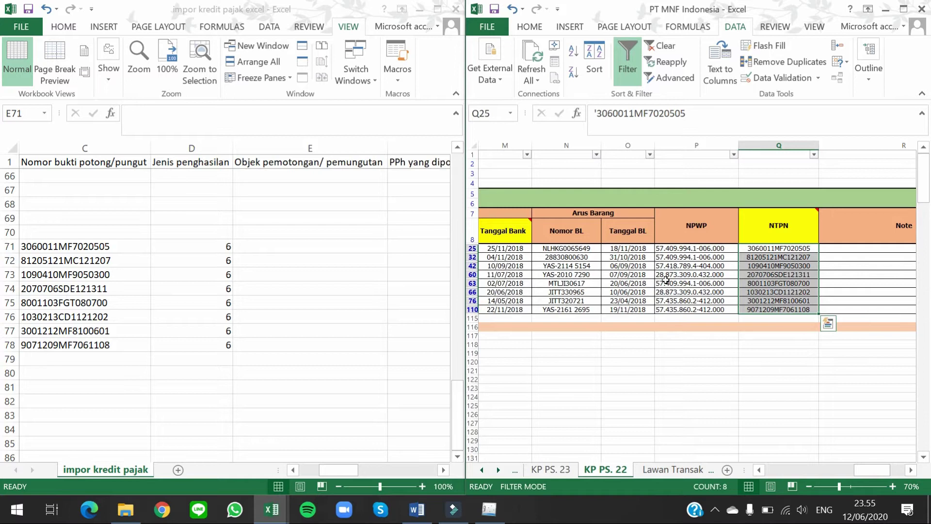
pyautogui.press('Left')
pyautogui.press('Left')
pyautogui.press('Left')
pyautogui.press('Left')
pyautogui.press('Left')
pyautogui.press('Left')
pyautogui.press('Left')
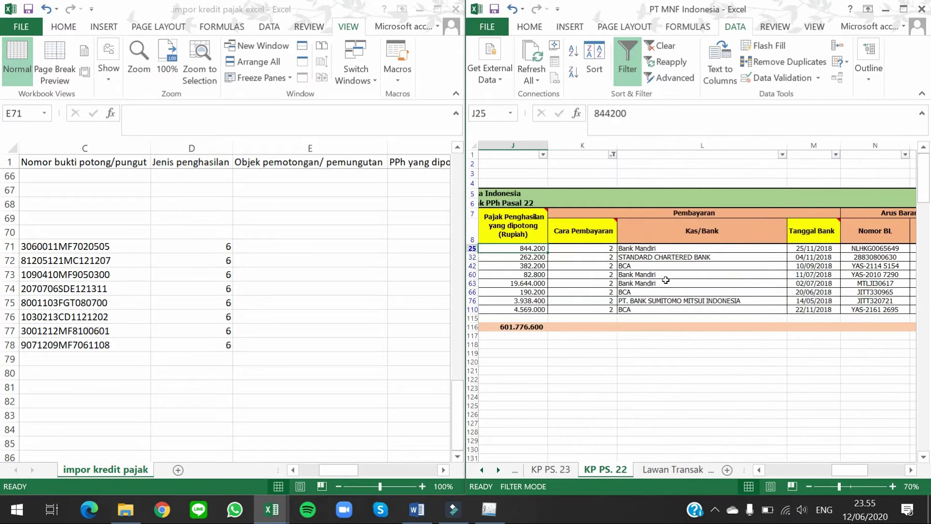
pyautogui.press('Left')
pyautogui.hotkey('ctrl', 'shift', 'Down')
pyautogui.hotkey('ctrl', 'c')
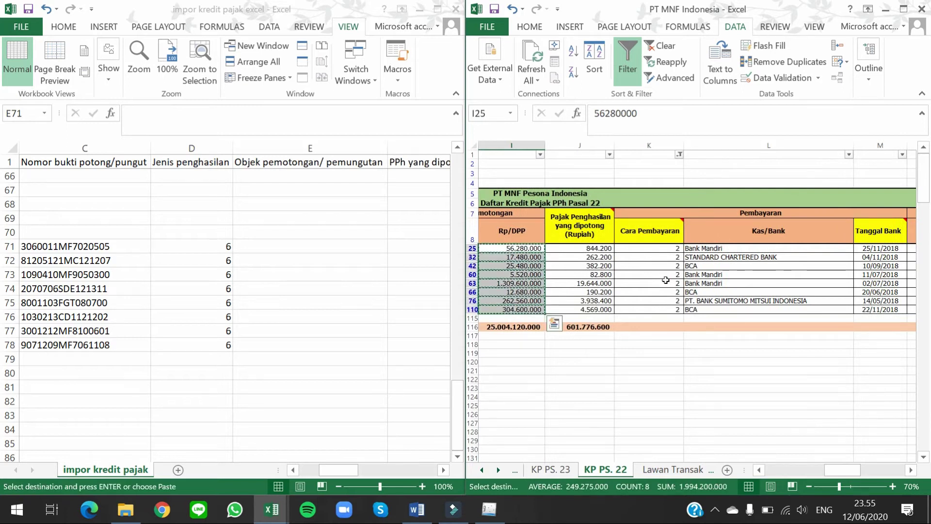
pyautogui.click(268, 248)
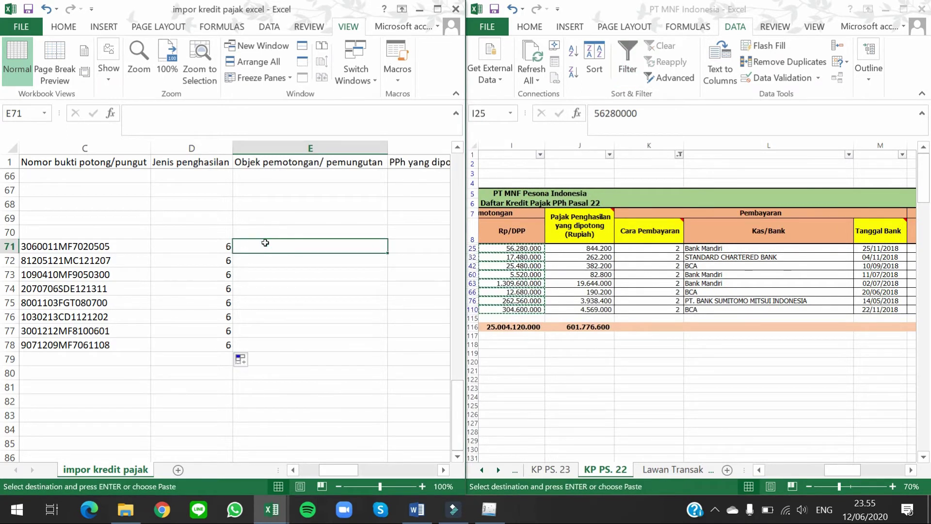
pyautogui.hotkey('ctrl', 'alt', 'v')
pyautogui.press('Return')
pyautogui.press('Right')
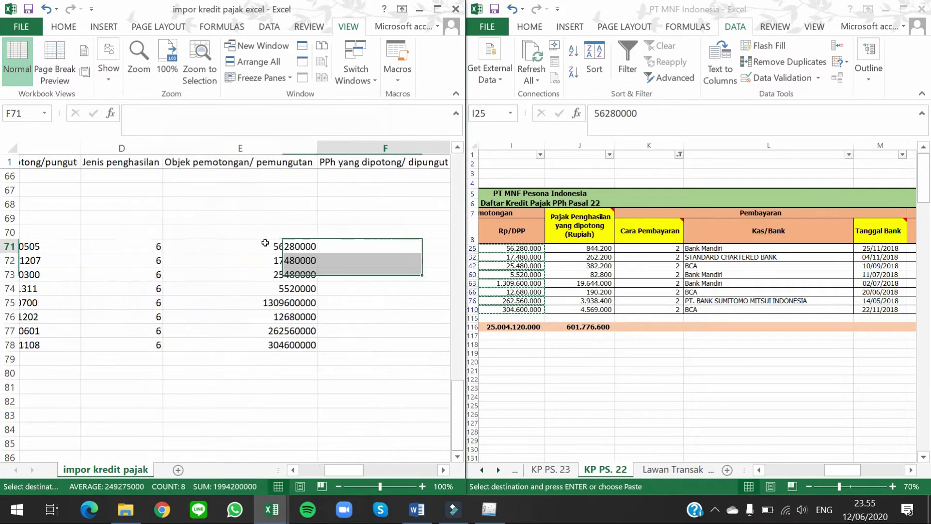
# Step: Paste the withheld PPh amounts J25:J110 as values into F71:F78
pyautogui.click(592, 249)
pyautogui.moveTo(593, 249); pyautogui.dragTo(593, 309)
pyautogui.hotkey('ctrl', 'c')
pyautogui.click(289, 250)
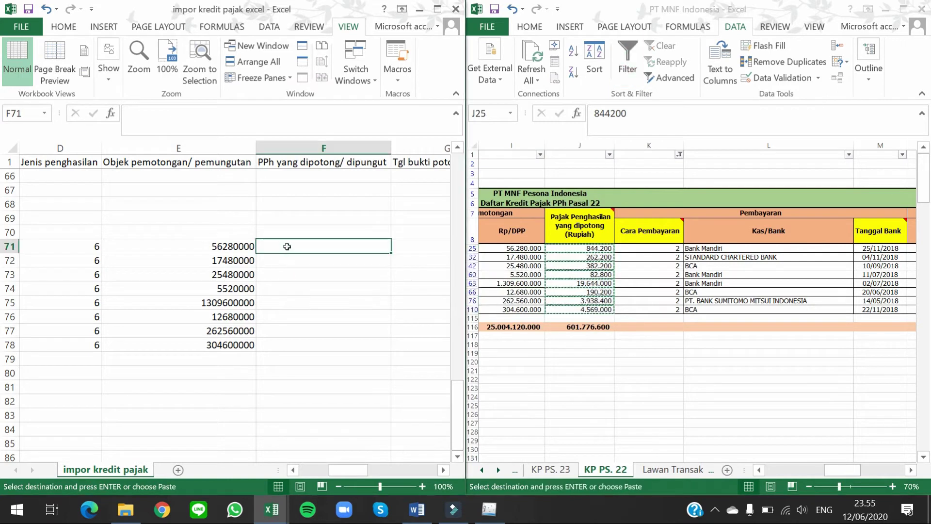
pyautogui.hotkey('ctrl', 'alt', 'v')
pyautogui.press('v')
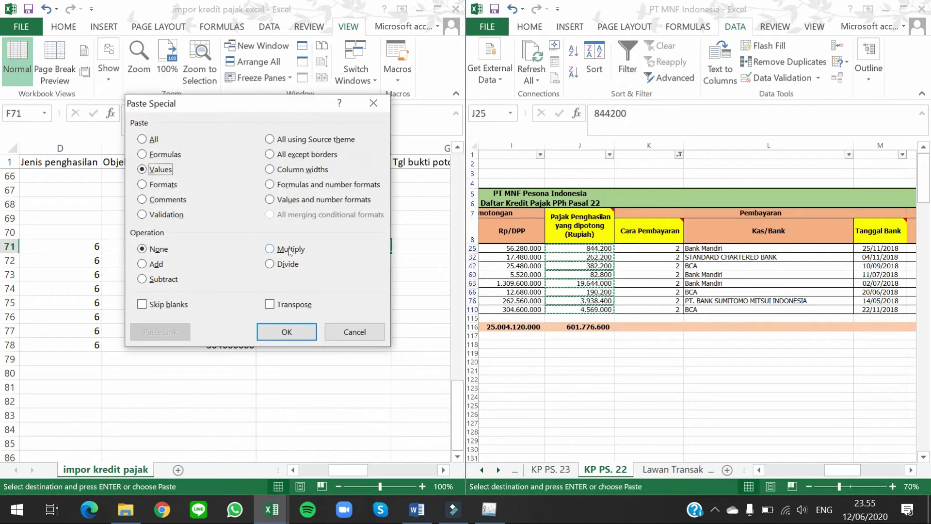
pyautogui.press('Return')
pyautogui.press('Right')
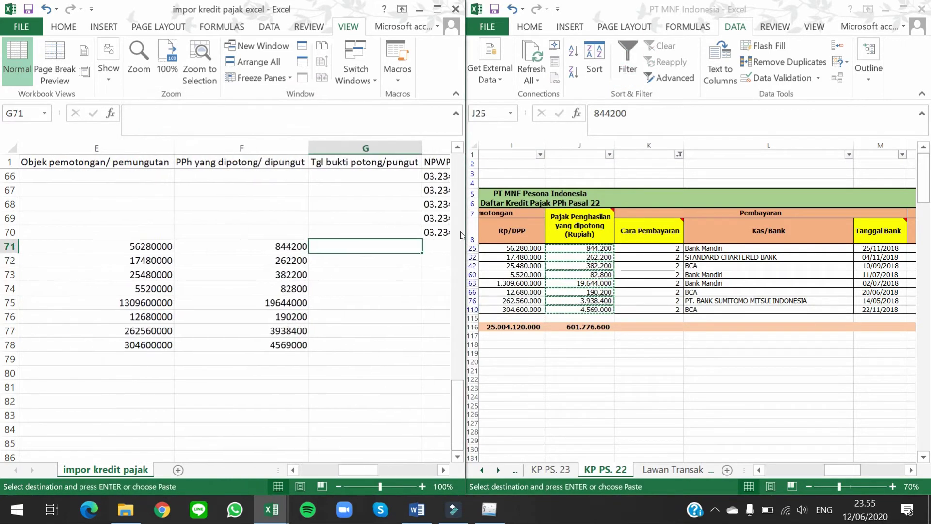
# Step: Paste the Tanggal Bank dates M25:M110 as values into G71:G78
pyautogui.click(678, 250)
pyautogui.moveTo(633, 236)
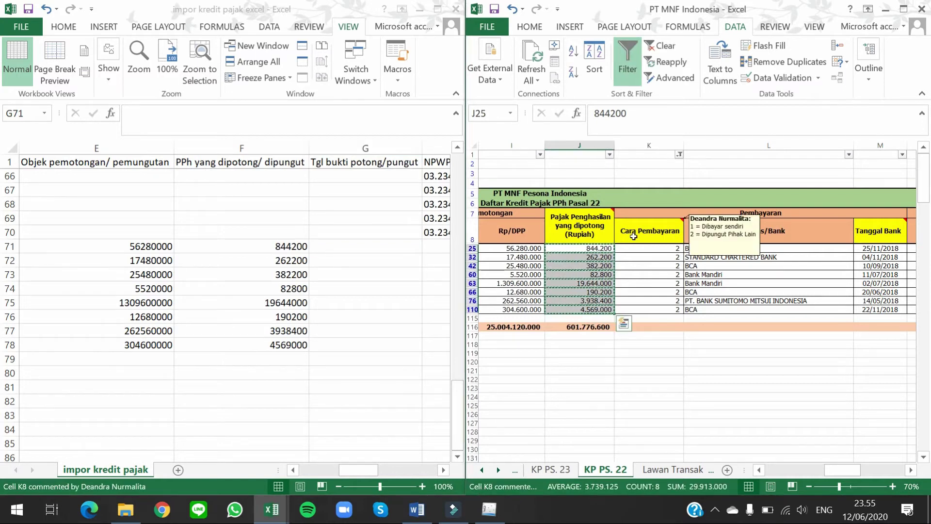
pyautogui.press('Right')
pyautogui.press('Right')
pyautogui.press('Right')
pyautogui.hotkey('ctrl', 'shift', 'Down')
pyautogui.hotkey('ctrl', 'c')
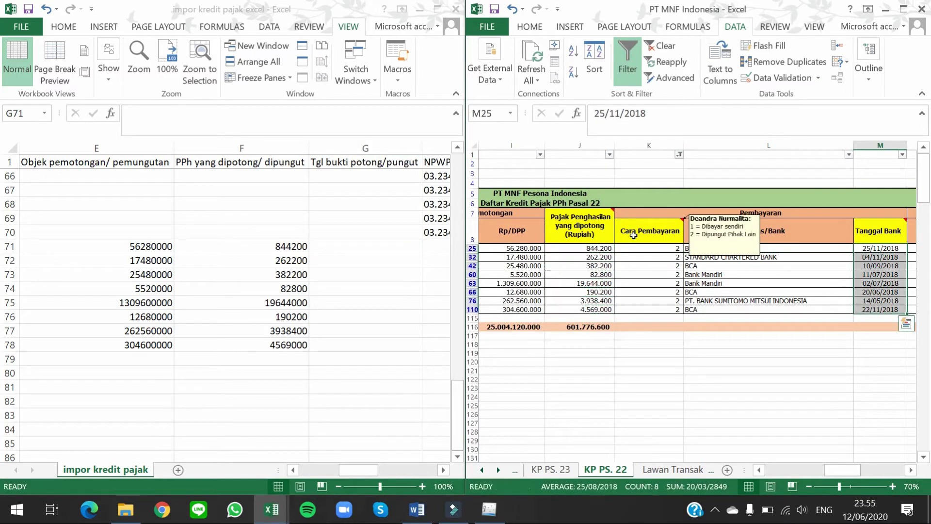
pyautogui.click(349, 246)
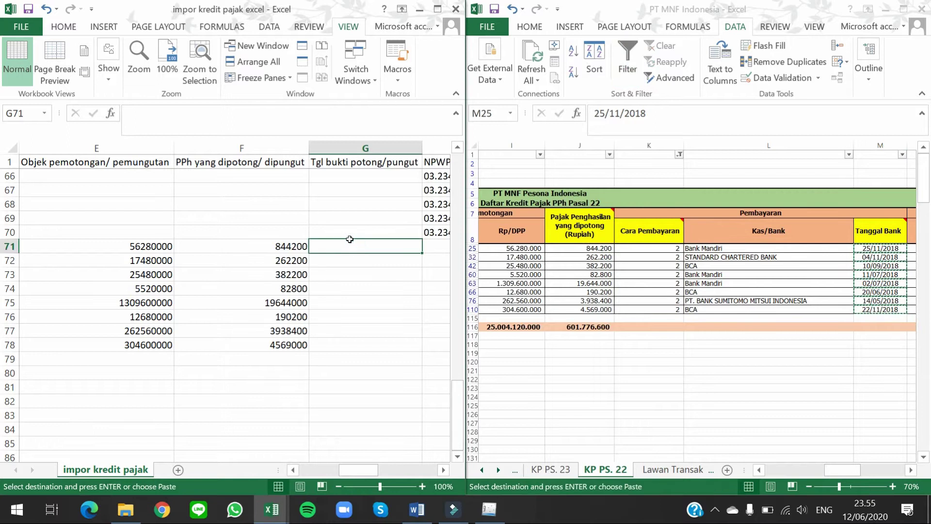
pyautogui.hotkey('ctrl', 'alt', 'v')
pyautogui.press('Return')
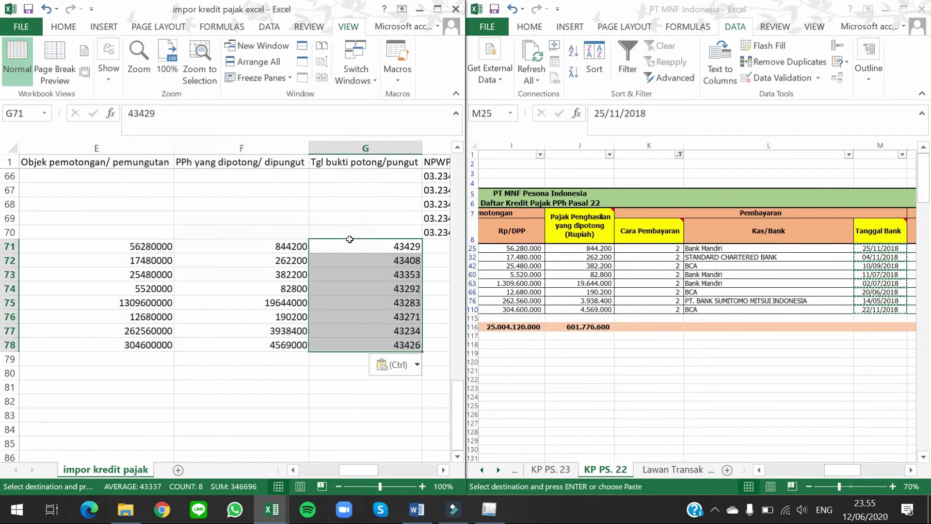
# Step: Format G71:G78 as Short Date so the dates show as dd/mm/yyyy
pyautogui.click(63, 27)
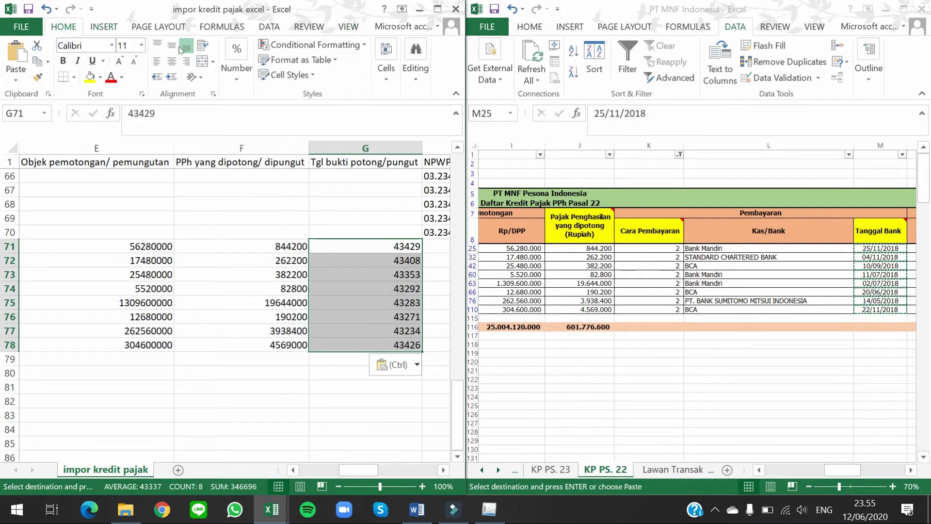
pyautogui.click(236, 68)
pyautogui.click(301, 114)
pyautogui.click(279, 257)
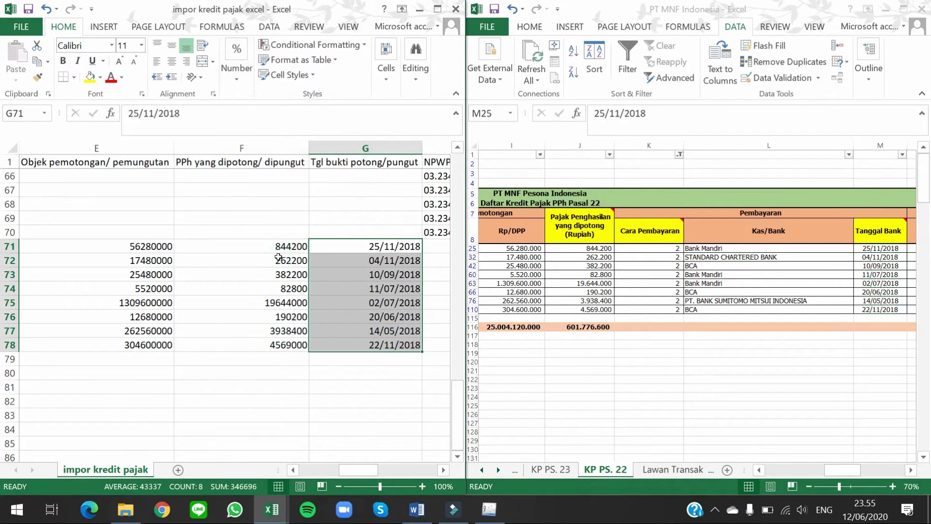
pyautogui.press('Right')
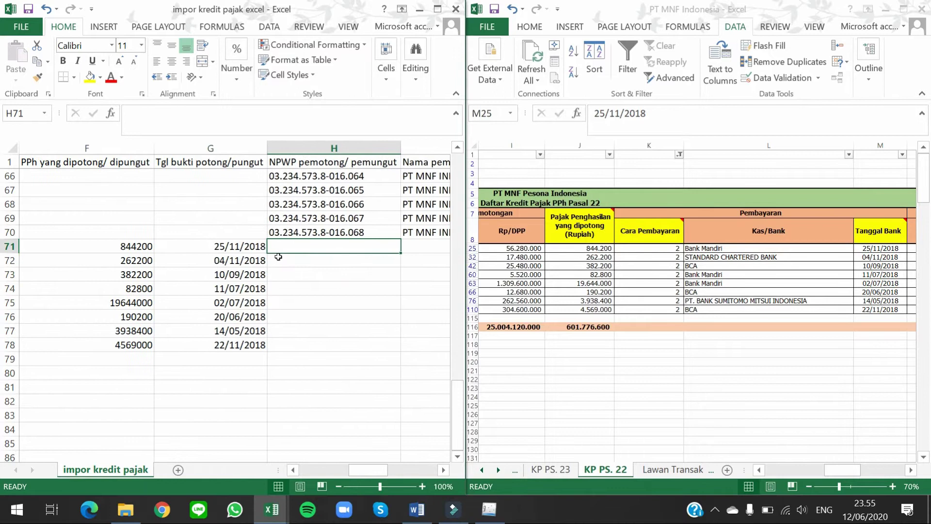
# Step: Paste the KP PS. 22 supplier NPWPs from P25 as values into H71:H78
pyautogui.click(604, 255)
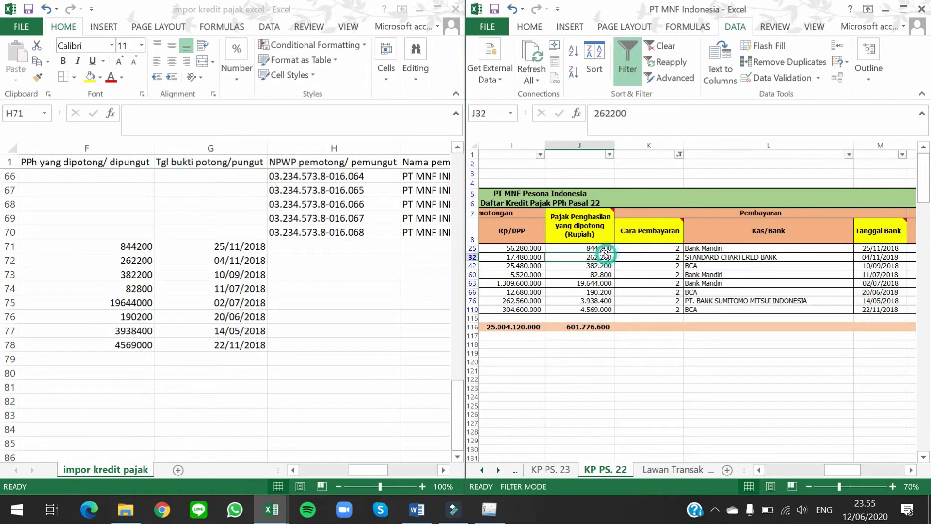
pyautogui.press('Left')
pyautogui.press('Left')
pyautogui.press('Left')
pyautogui.press('Left')
pyautogui.press('Left')
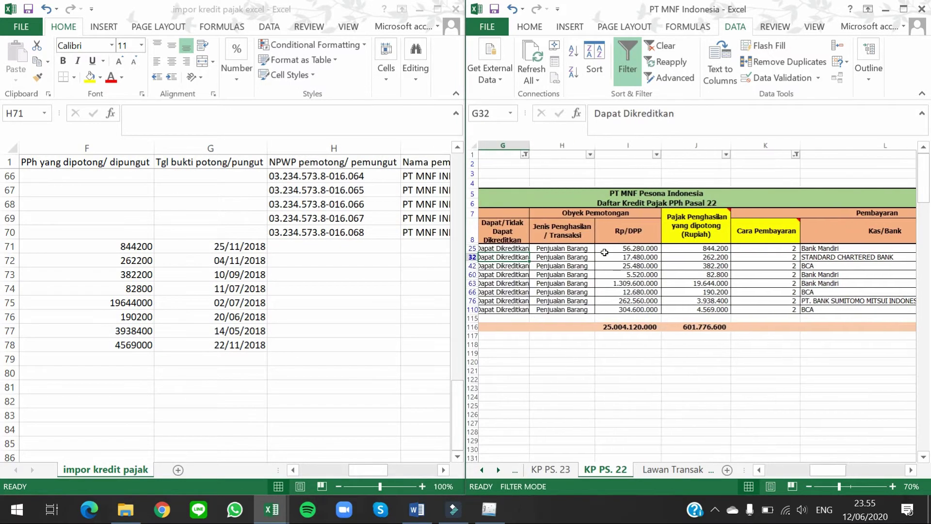
pyautogui.press('Left')
pyautogui.press('Left')
pyautogui.press('Left')
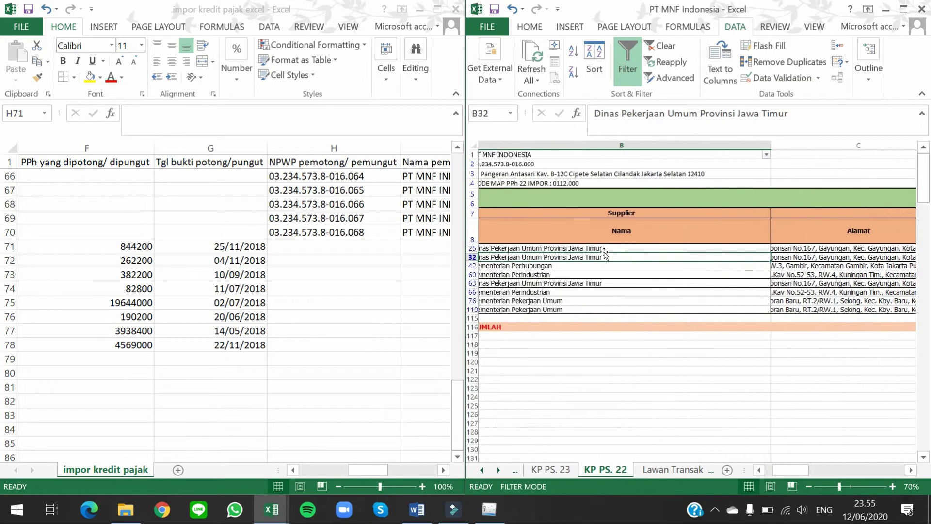
pyautogui.press('Right')
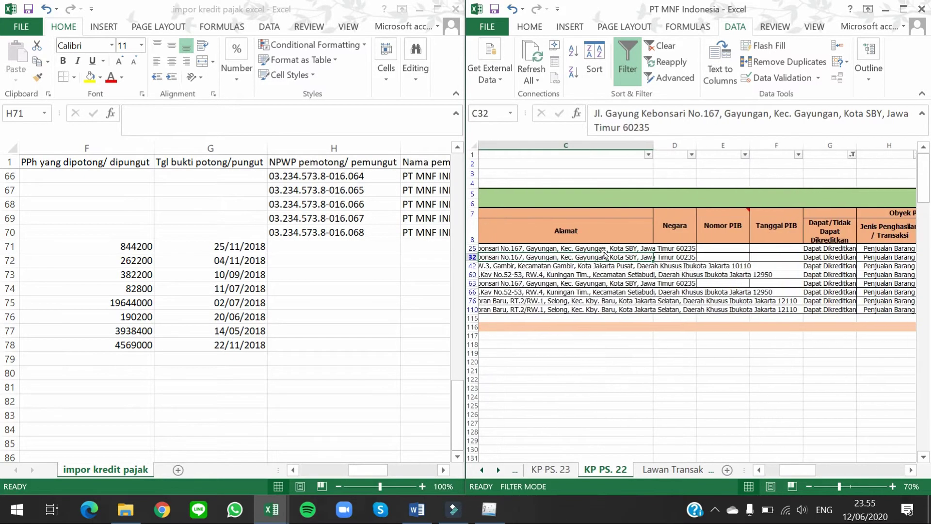
pyautogui.moveTo(810, 468); pyautogui.dragTo(906, 451)
pyautogui.click(632, 249)
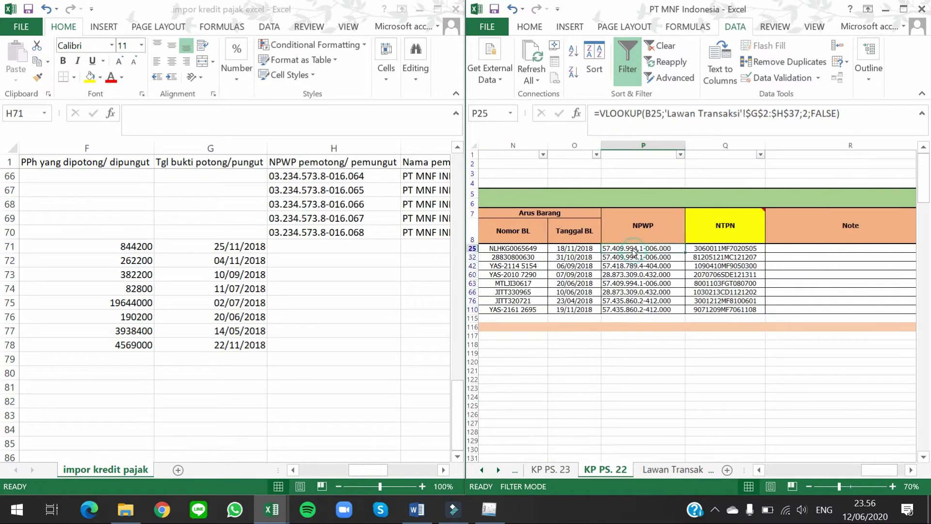
pyautogui.hotkey('ctrl', 'shift', 'Down')
pyautogui.hotkey('ctrl', 'c')
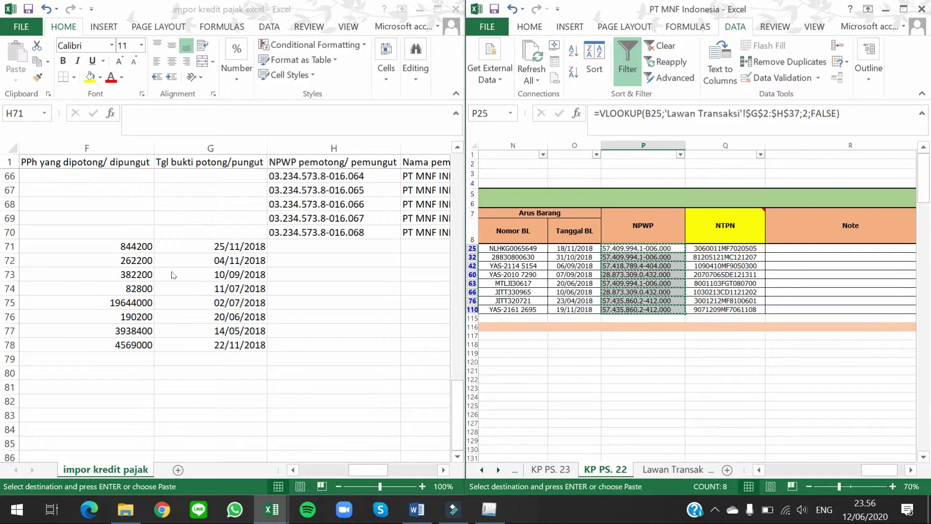
pyautogui.click(299, 245)
pyautogui.hotkey('ctrl', 'alt', 'v')
pyautogui.press('v')
pyautogui.press('Return')
pyautogui.press('Right')
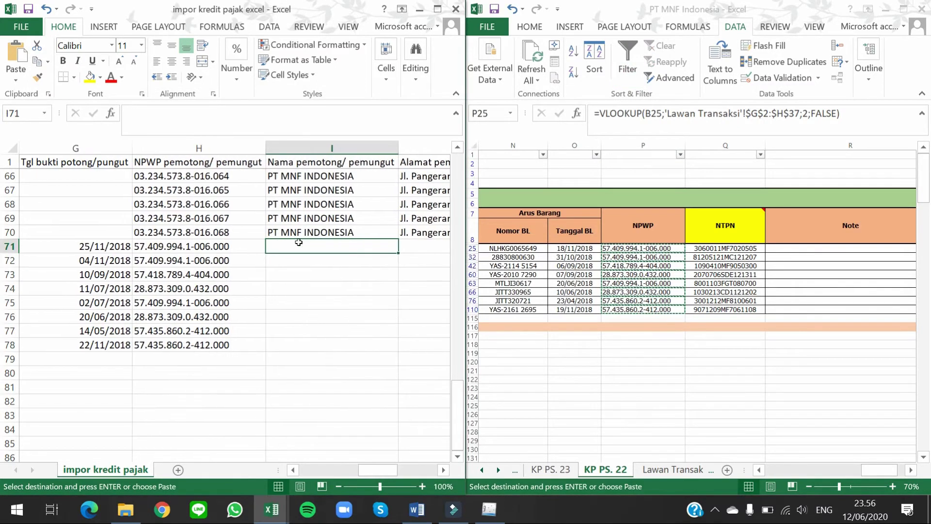
# Step: Paste the supplier names from B25 as values into I71:I78
pyautogui.click(618, 249)
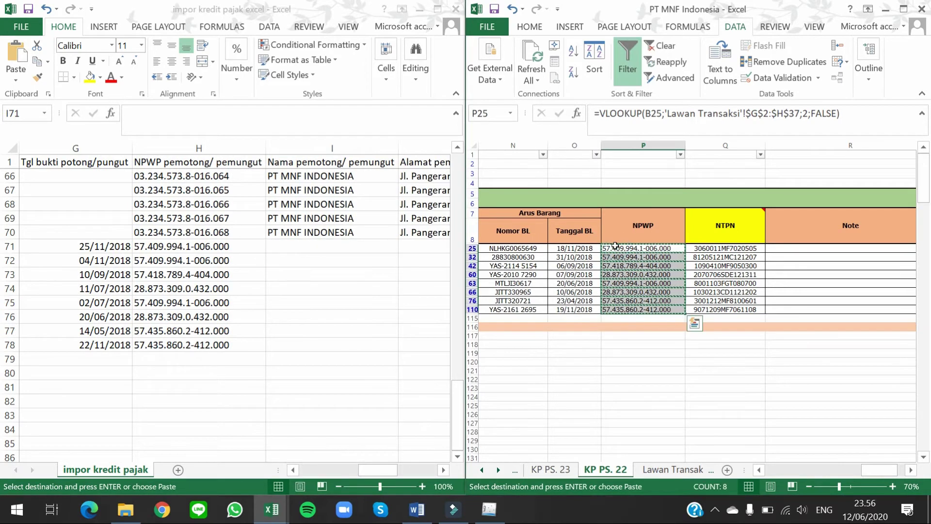
pyautogui.press('Left')
pyautogui.press('Left')
pyautogui.press('Left')
pyautogui.press('Left')
pyautogui.press('Left')
pyautogui.press('Left')
pyautogui.press('Left')
pyautogui.press('Left')
pyautogui.press('Left')
pyautogui.press('Left')
pyautogui.press('Left')
pyautogui.press('Left')
pyautogui.press('Left')
pyautogui.press('Left')
pyautogui.press('Left')
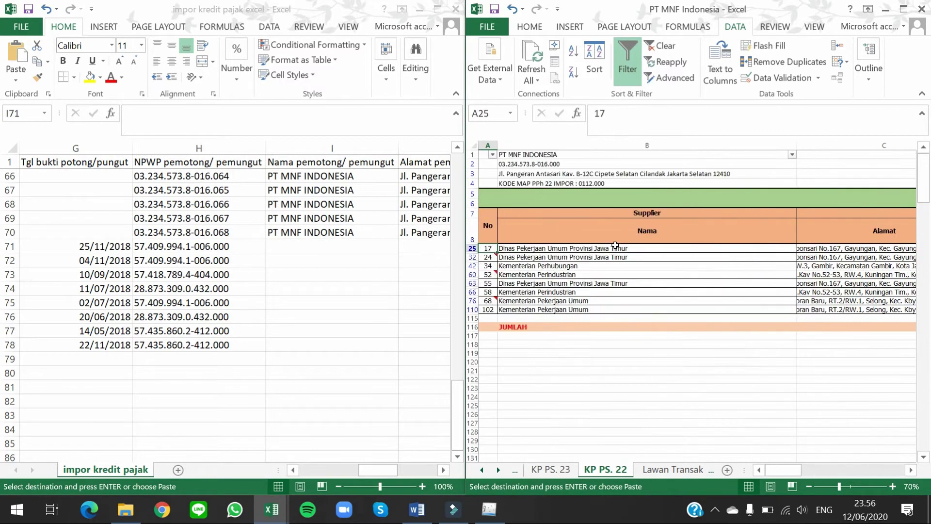
pyautogui.press('Right')
pyautogui.hotkey('ctrl', 'shift', 'Down')
pyautogui.hotkey('ctrl', 'c')
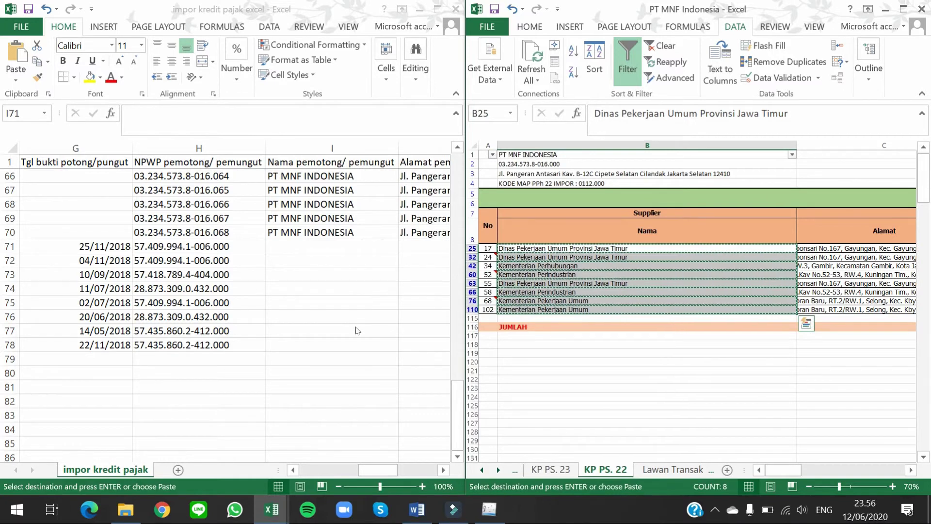
pyautogui.click(329, 245)
pyautogui.hotkey('ctrl', 'alt', 'v')
pyautogui.press('v')
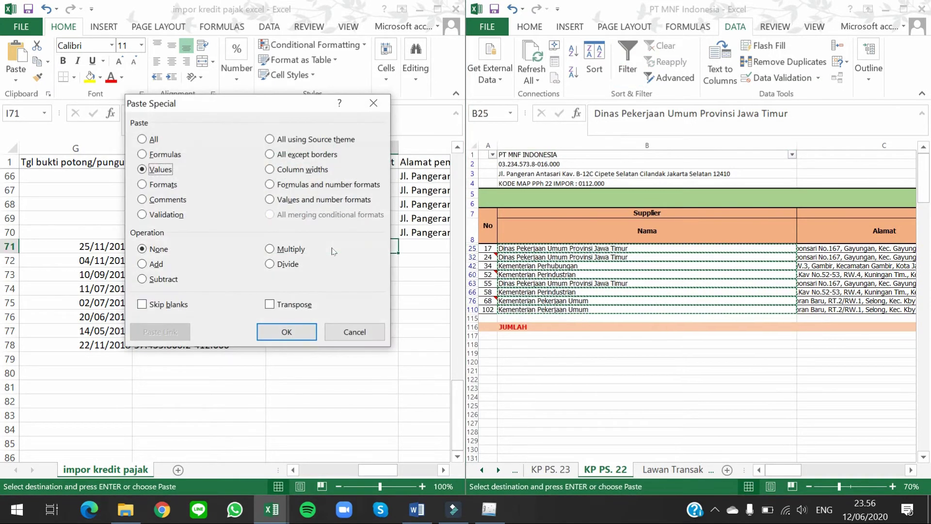
pyautogui.press('Return')
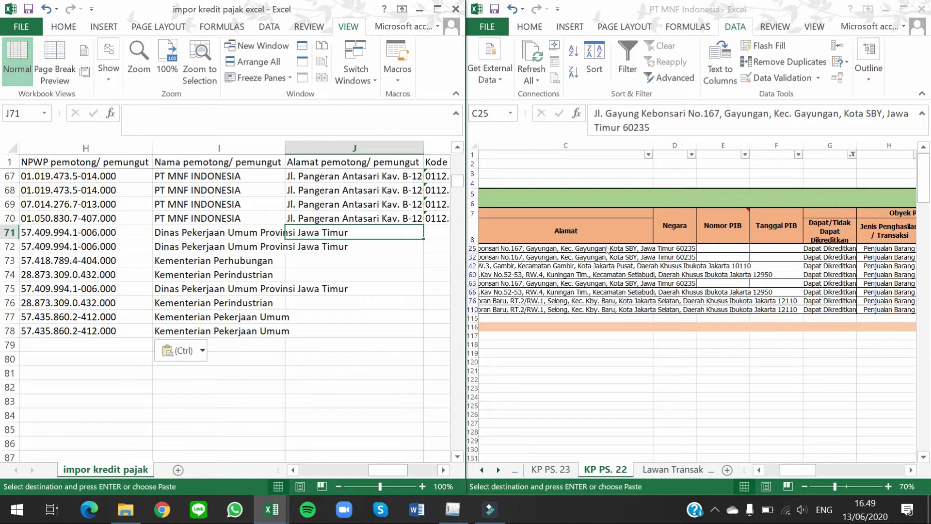
# Step: Paste the supplier addresses as values into J71:J78, then return to column A of row 71
pyautogui.click(605, 248)
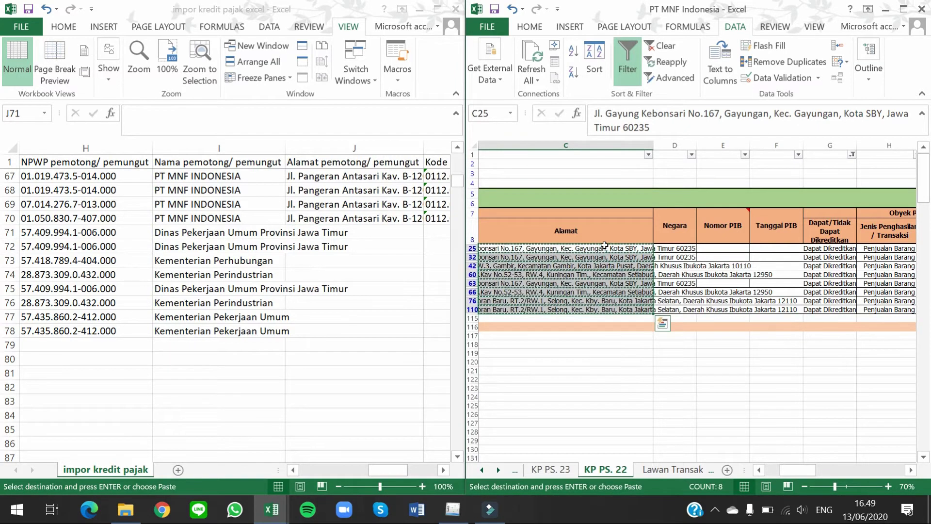
pyautogui.click(344, 229)
pyautogui.hotkey('ctrl', 'alt', 'v')
pyautogui.press('v')
pyautogui.press('Return')
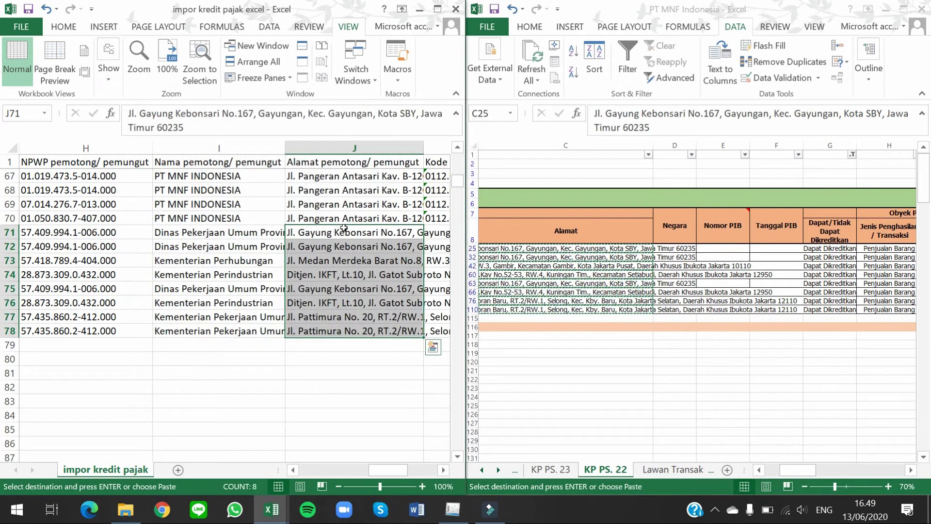
pyautogui.press('Right')
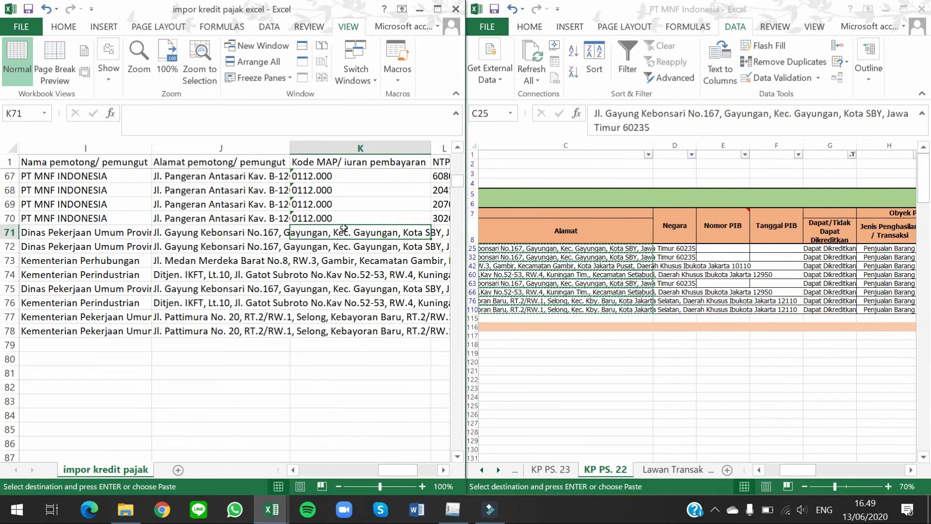
pyautogui.press('Right')
pyautogui.press('Right')
pyautogui.press('Right')
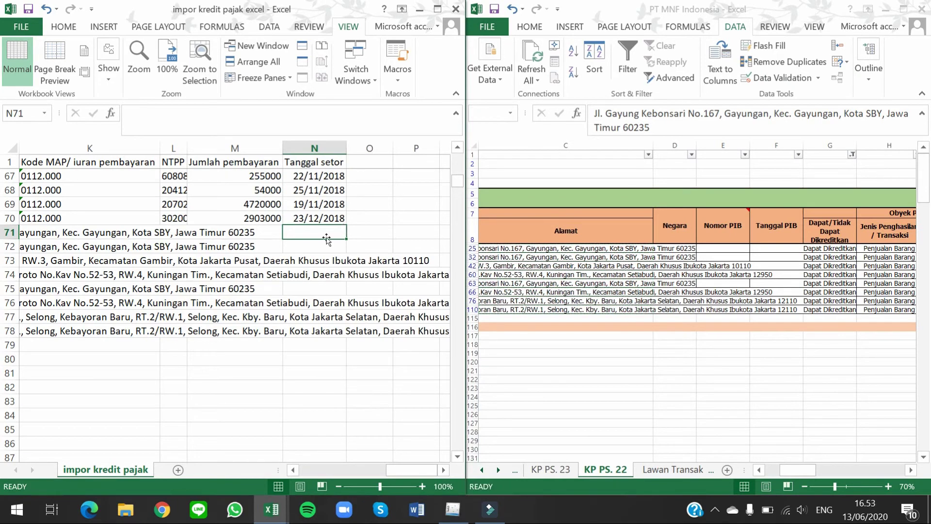
pyautogui.press('Left')
pyautogui.press('Left')
pyautogui.press('Left')
pyautogui.press('Left')
pyautogui.press('Left')
pyautogui.press('Left')
pyautogui.press('Left')
pyautogui.press('Left')
pyautogui.press('Left')
pyautogui.press('Left')
pyautogui.press('Left')
pyautogui.press('Left')
pyautogui.press('Left')
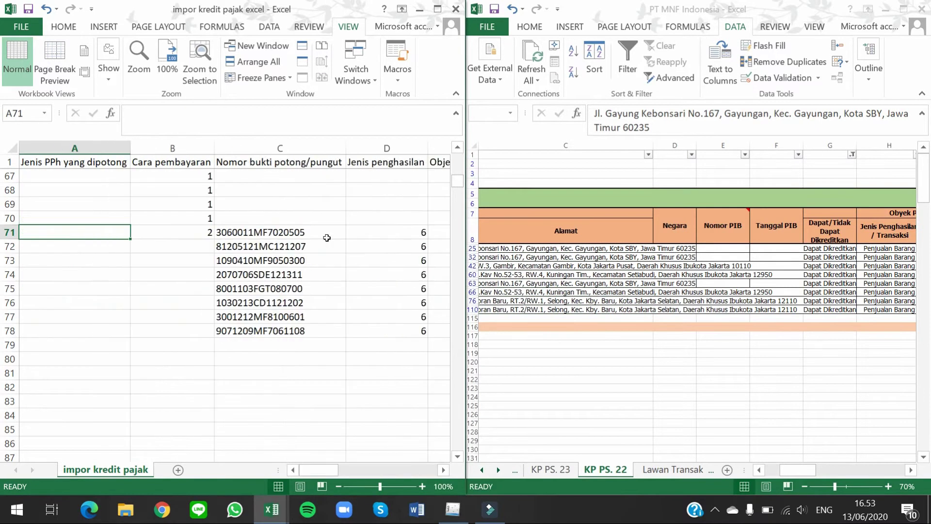
# Step: Fill Cara pembayaran 2 down column B from B71 to row 78
pyautogui.press('Right')
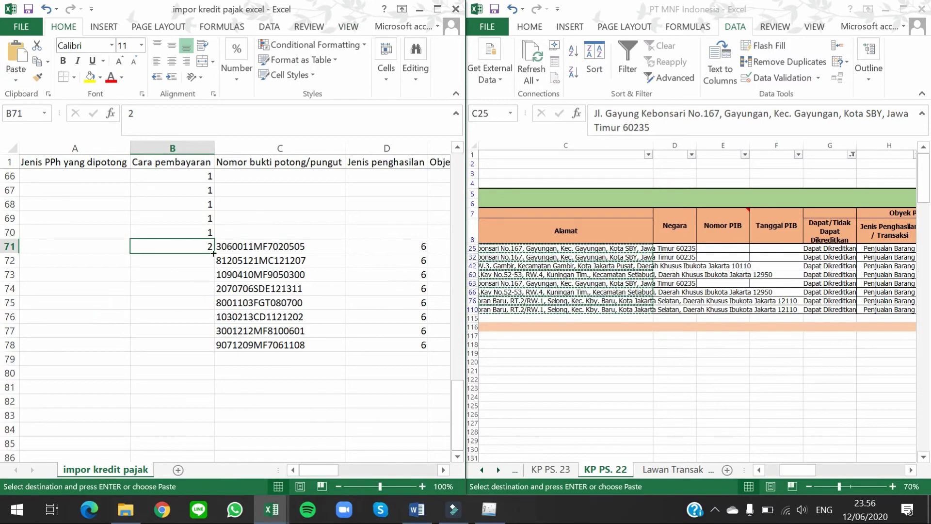
pyautogui.moveTo(214, 253); pyautogui.dragTo(213, 252)
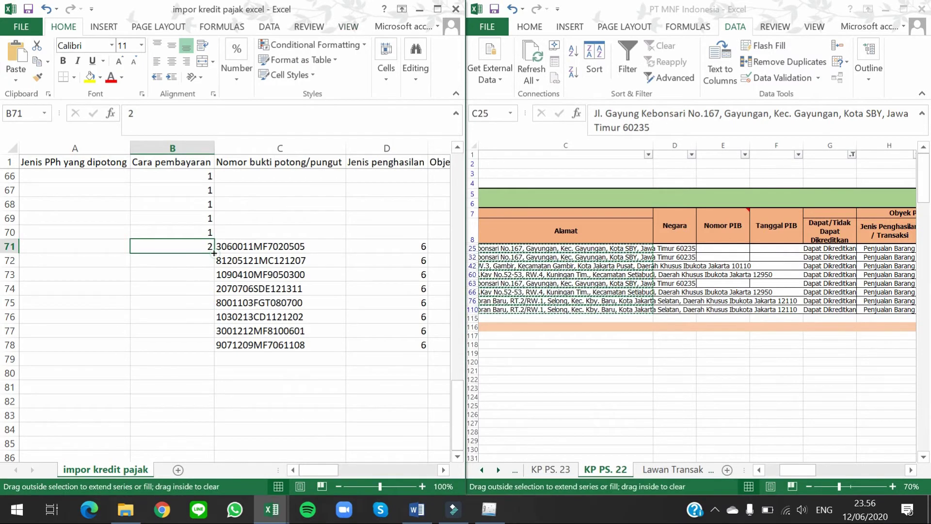
pyautogui.doubleClick(214, 252)
# Step: Fill Jenis PPh yang dipotong 22 down column A from A2 to row 78
pyautogui.moveTo(456, 388); pyautogui.dragTo(456, 388)
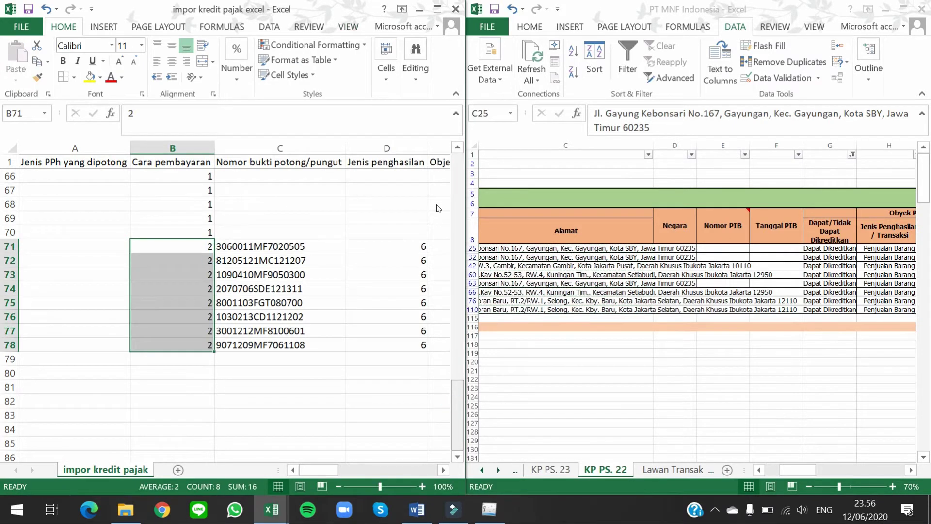
pyautogui.scroll(20, 438, 208)
pyautogui.click(108, 189)
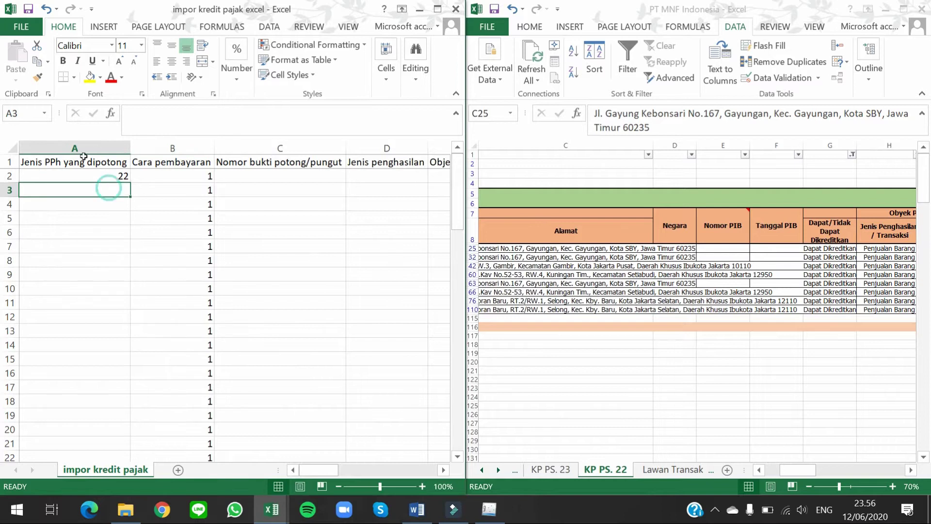
pyautogui.click(105, 175)
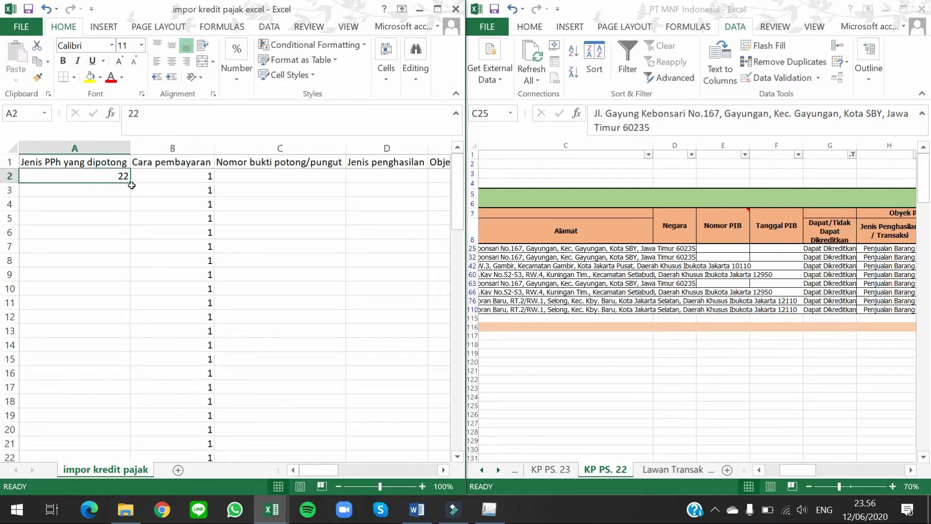
pyautogui.doubleClick(129, 180)
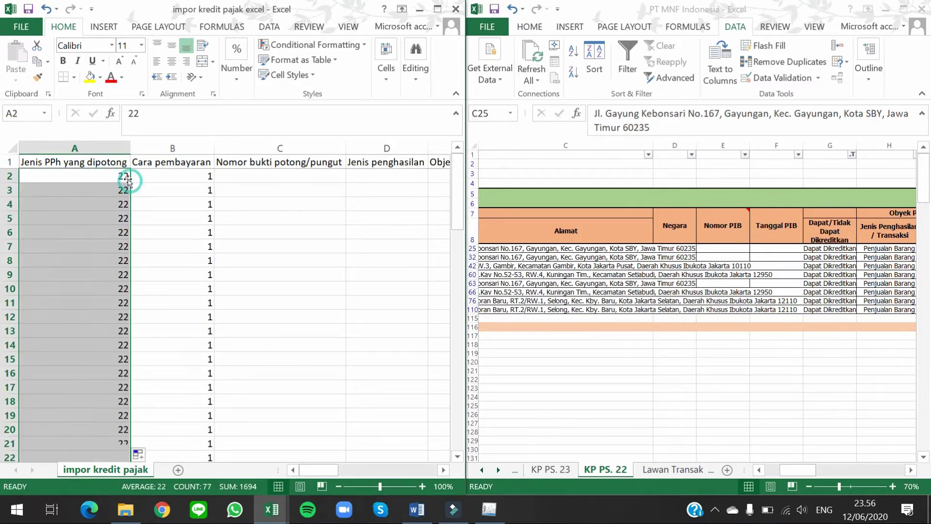
pyautogui.scroll(-20, 217, 224)
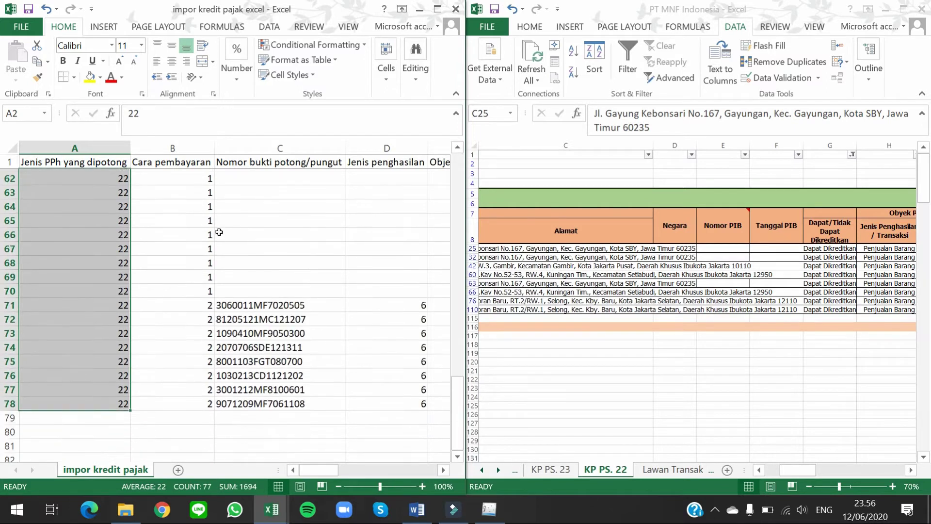
pyautogui.click(169, 259)
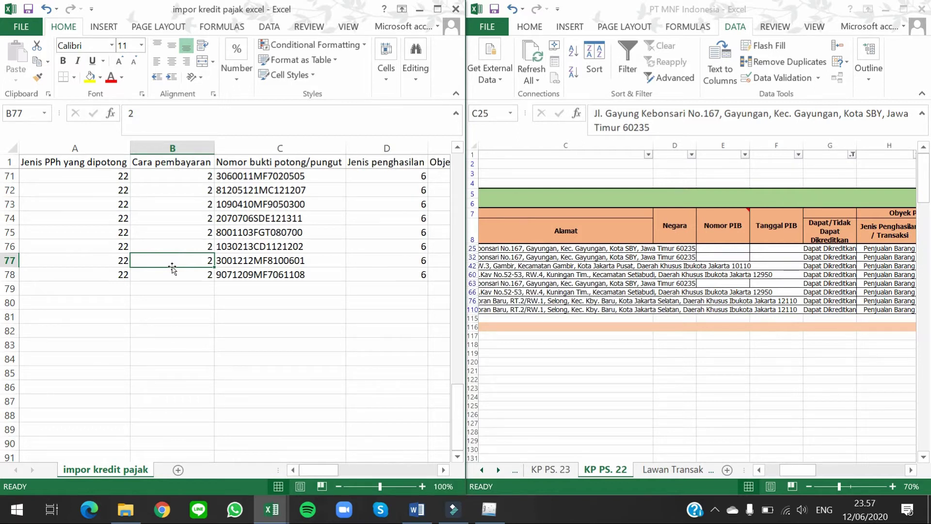
# Step: Enter Jenis PPh 23 in A79 and Cara pembayaran 2 in B79
pyautogui.press('Left')
pyautogui.press('Down')
pyautogui.press('Down')
pyautogui.write('2')
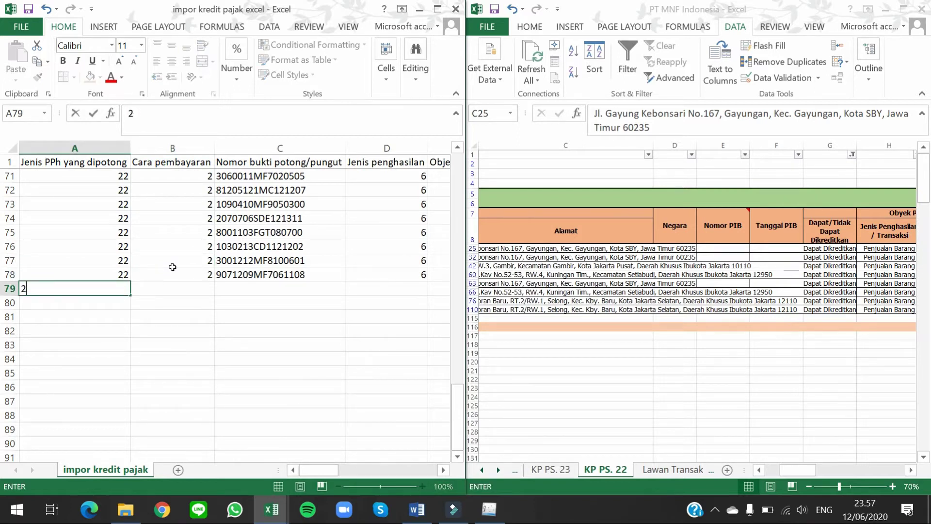
pyautogui.press('Tab')
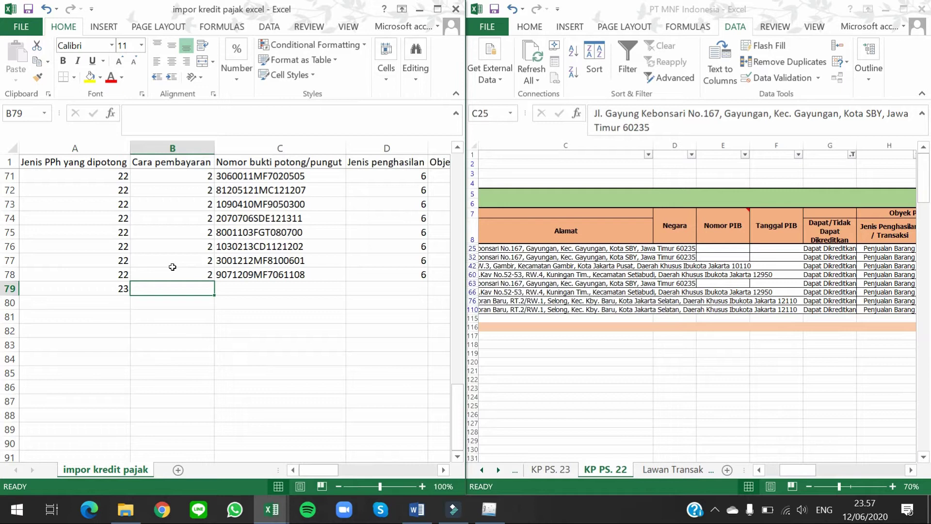
pyautogui.write('2')
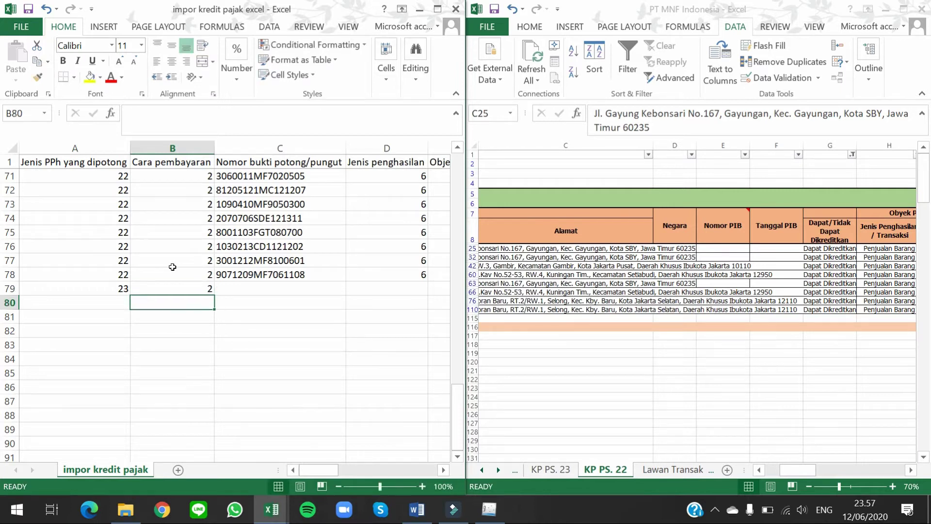
pyautogui.press('Tab')
pyautogui.click(742, 321)
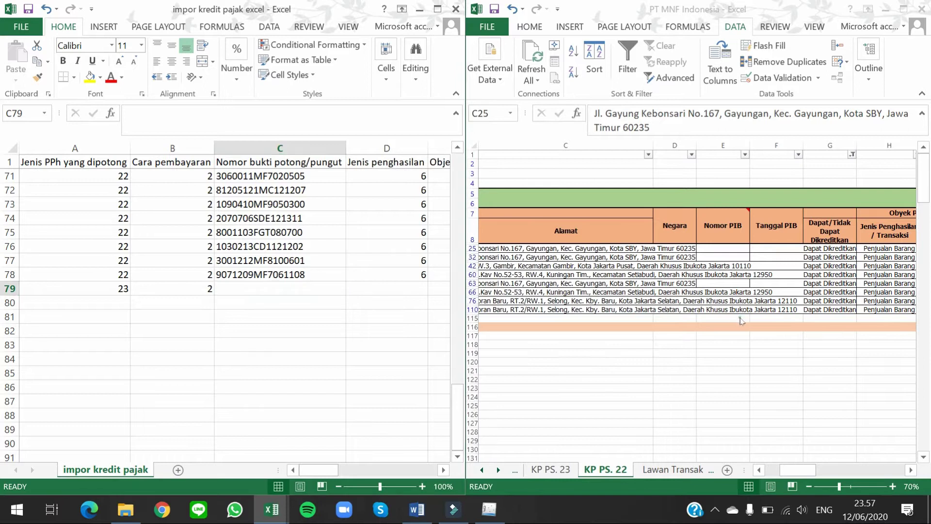
# Step: Paste the KP PS. 23 bukti potong numbers as values into column C from C79
pyautogui.click(569, 469)
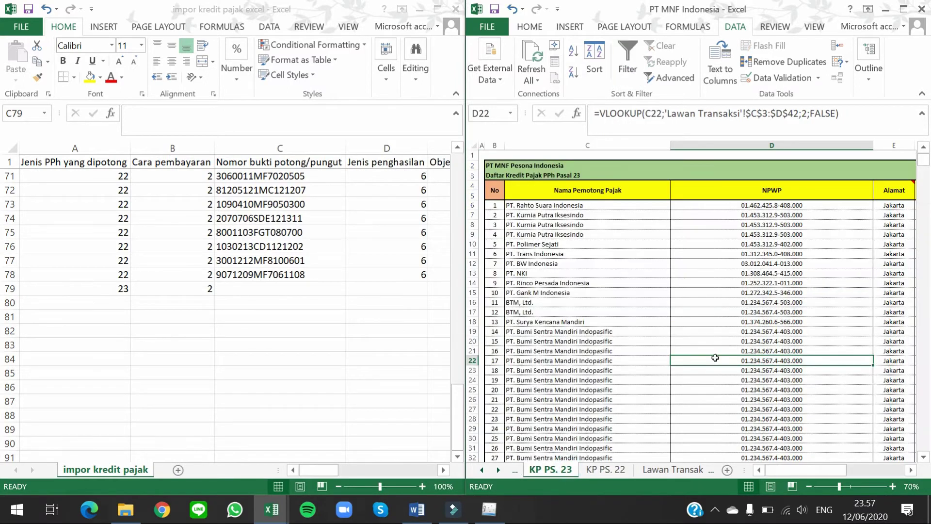
pyautogui.click(742, 233)
pyautogui.click(598, 207)
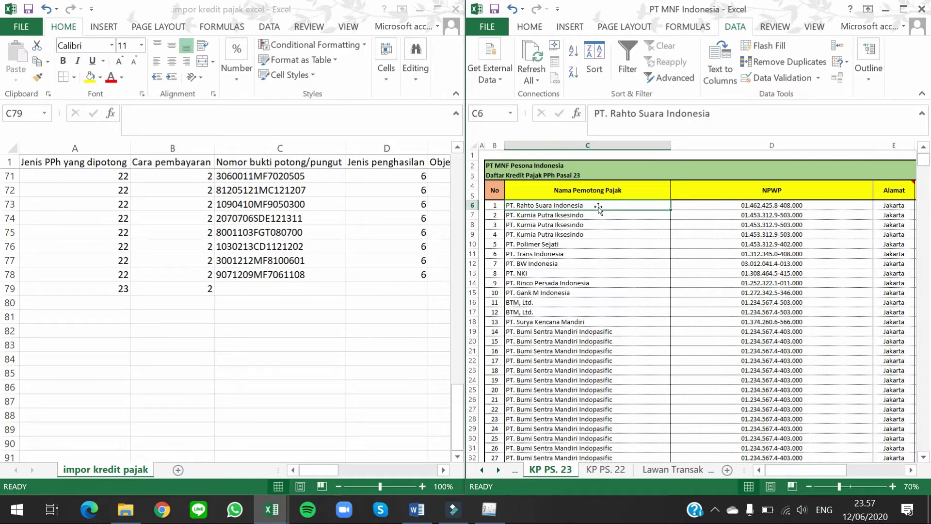
pyautogui.click(284, 286)
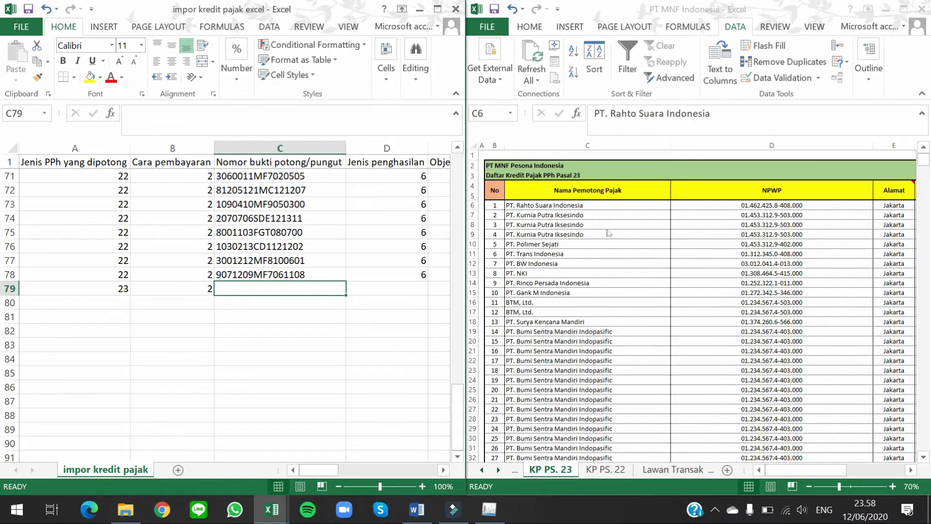
pyautogui.hotkey('alt', 'Tab')
pyautogui.press('Right')
pyautogui.press('Right')
pyautogui.press('Right')
pyautogui.press('Right')
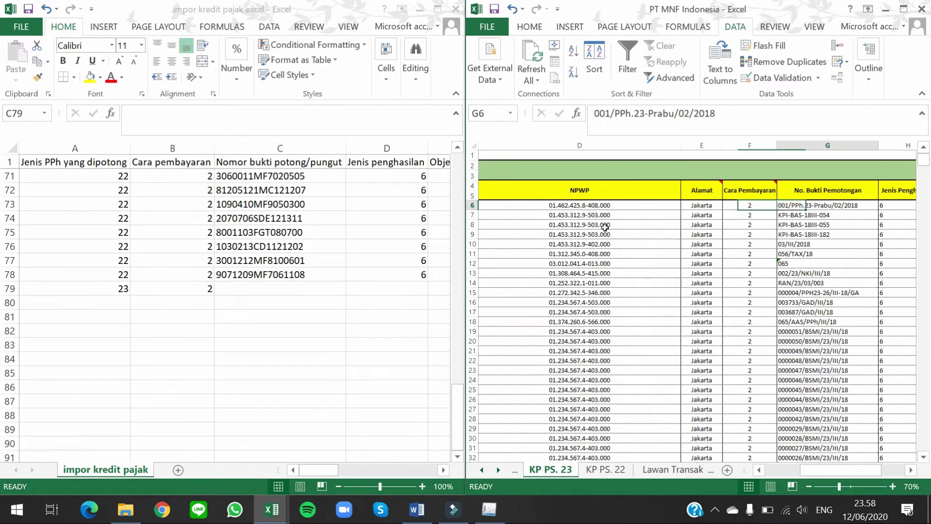
pyautogui.hotkey('ctrl', 'shift', 'Down')
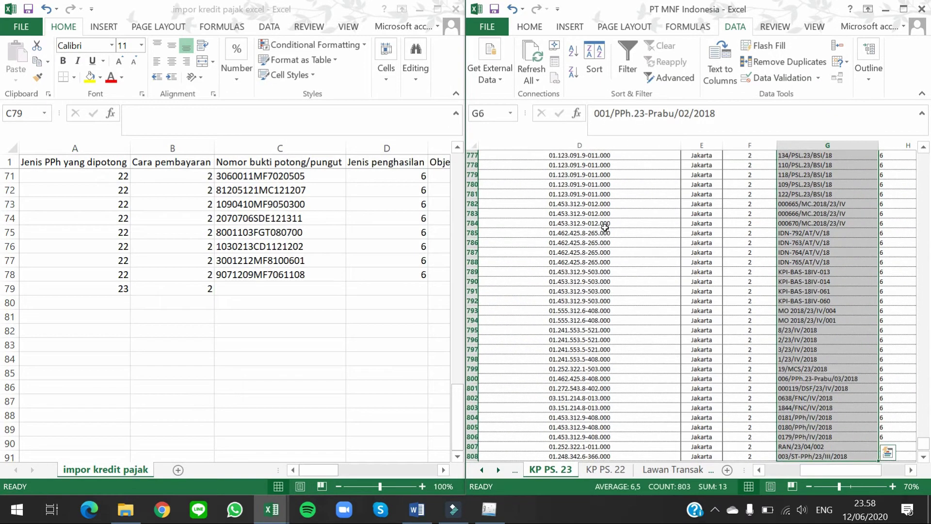
pyautogui.hotkey('ctrl', 'c')
pyautogui.click(259, 288)
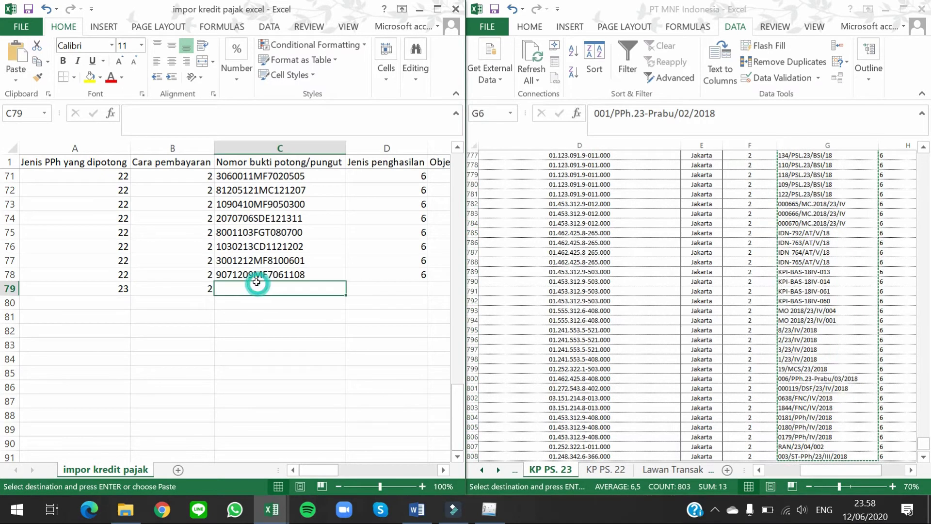
pyautogui.hotkey('ctrl', 'alt', 'v')
pyautogui.press('v')
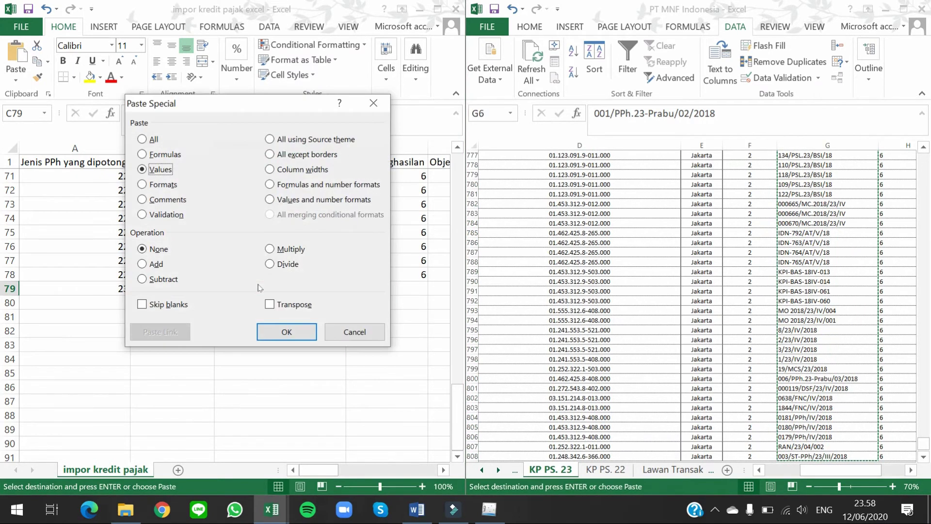
pyautogui.press('Return')
# Step: Enter Jenis penghasilan 6 in D79 and fill it down the column
pyautogui.press('Right')
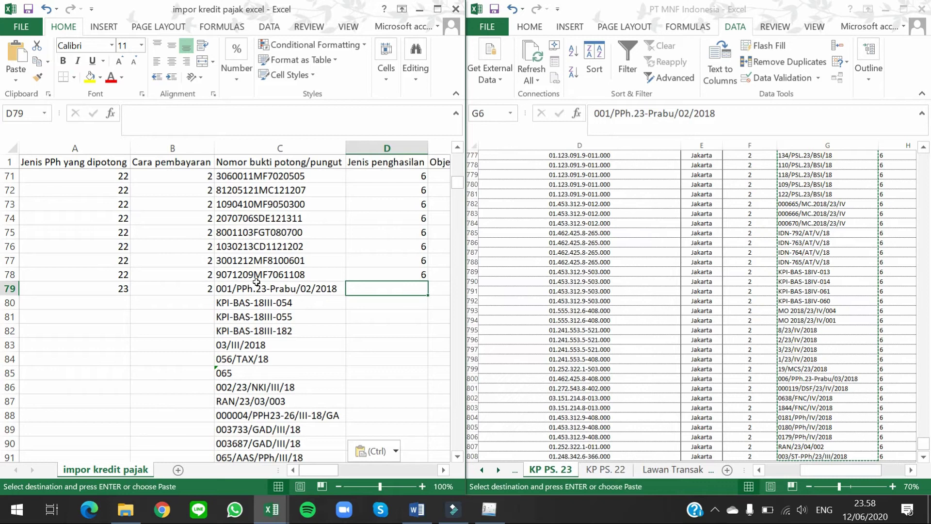
pyautogui.write('6')
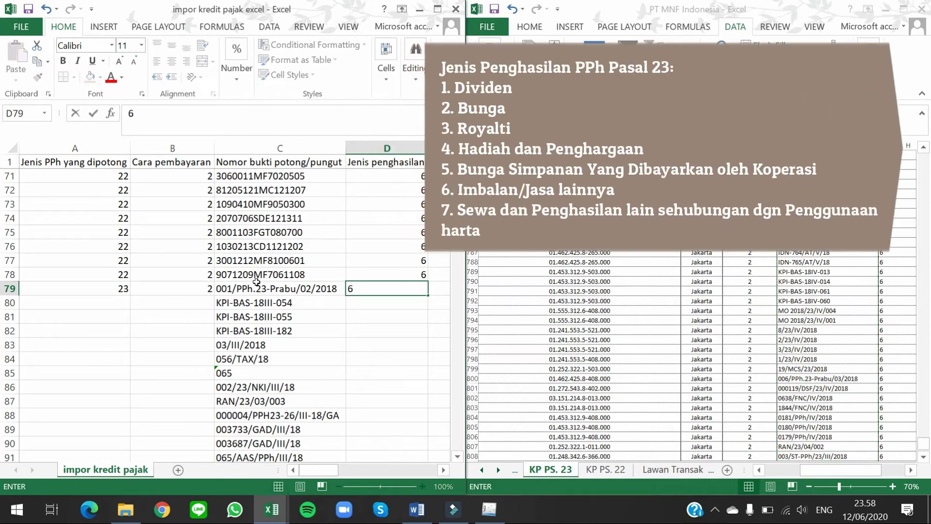
pyautogui.press('Return')
pyautogui.press('Up')
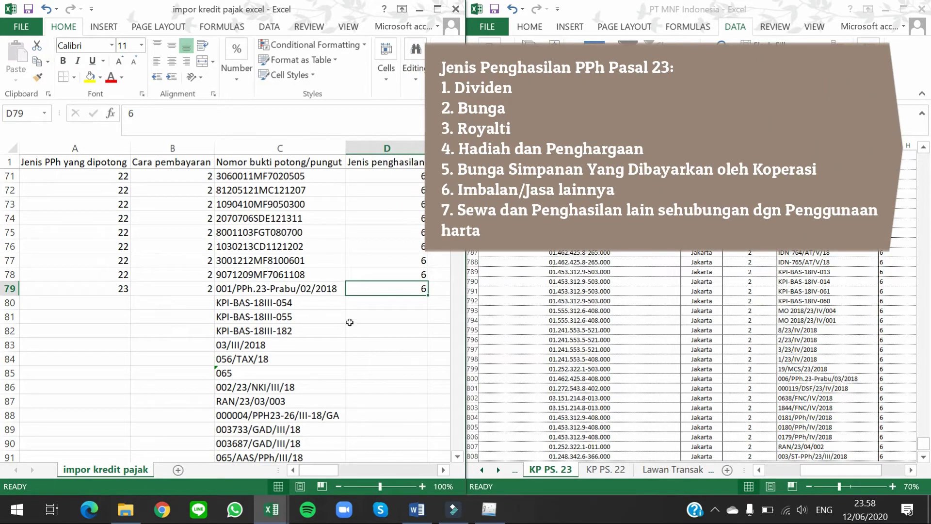
pyautogui.doubleClick(425, 292)
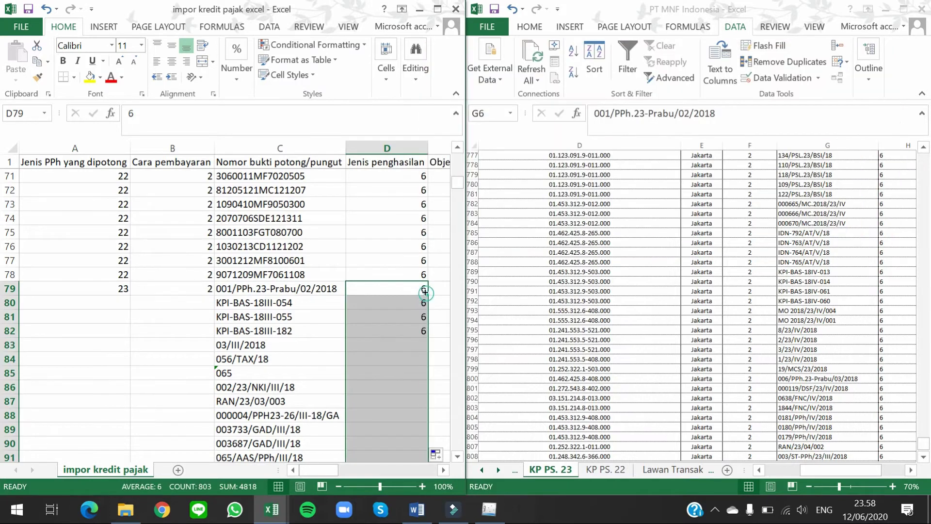
pyautogui.click(419, 289)
pyautogui.press('Right')
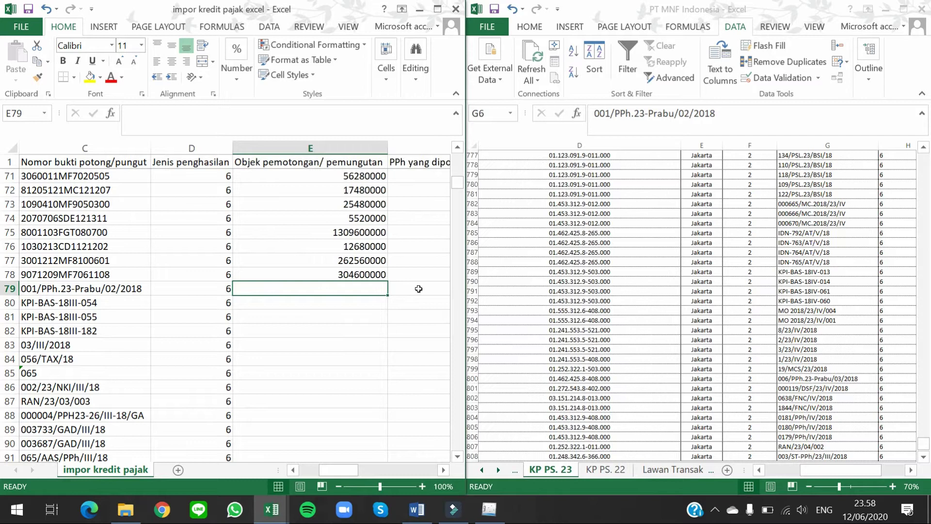
# Step: Copy the KP PS. 23 Dasar Pengenaan Pajak amounts and begin a values paste at E79
pyautogui.click(611, 267)
pyautogui.press('Up')
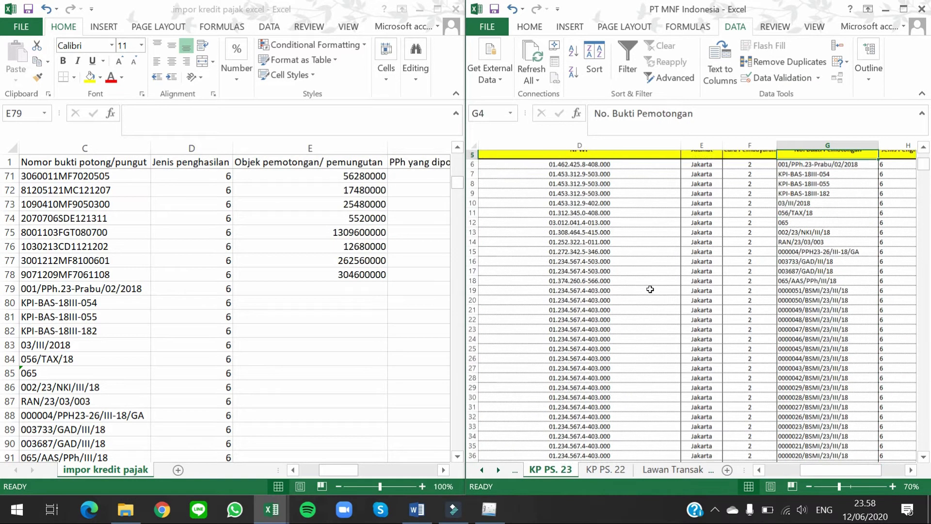
pyautogui.press('Down')
pyautogui.press('Right')
pyautogui.press('Right')
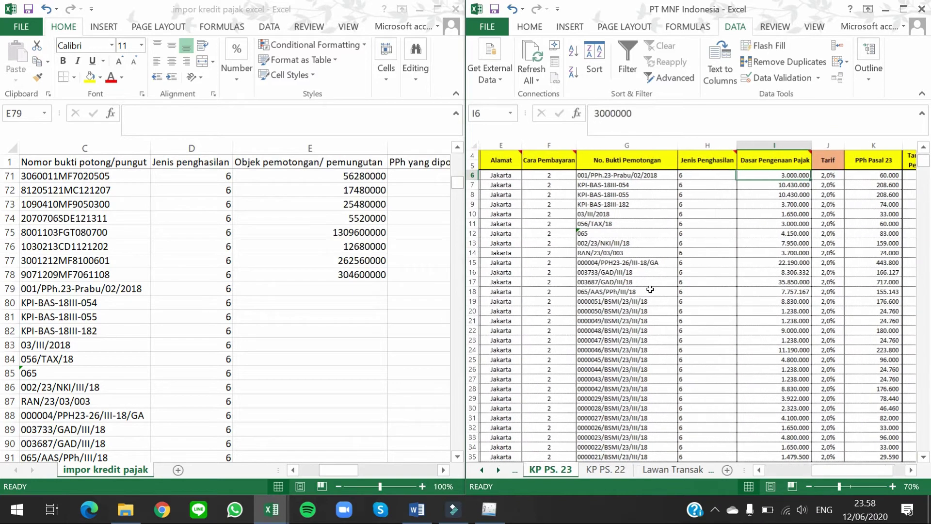
pyautogui.hotkey('ctrl', 'shift', 'Down')
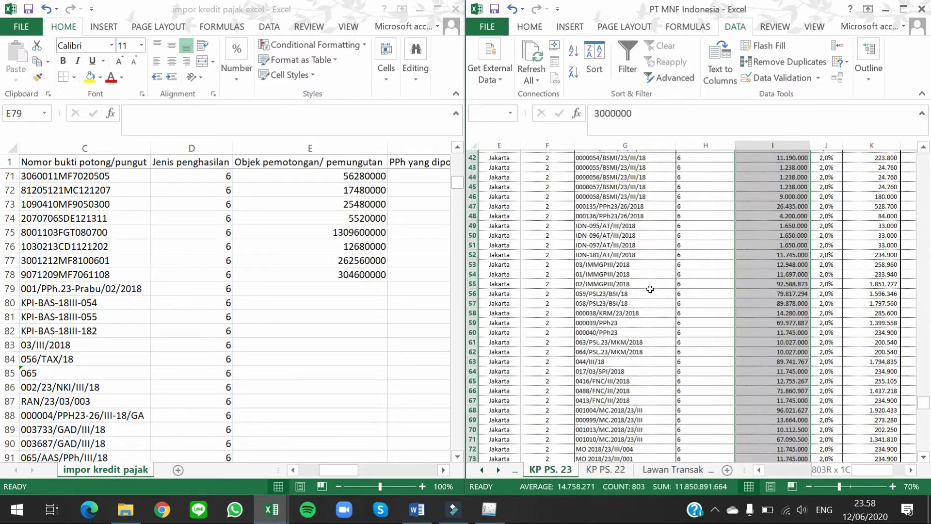
pyautogui.hotkey('ctrl', 'c')
pyautogui.click(320, 290)
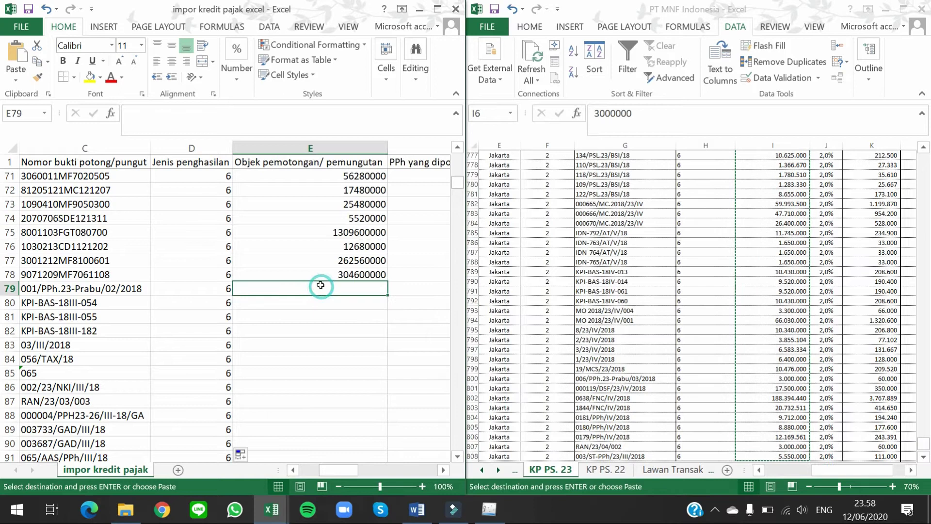
pyautogui.hotkey('ctrl', 'alt', 'v')
# Step: Finish the tax-base paste in E79, then paste PPh Pasal 23 amounts as values into F79
pyautogui.press('v')
pyautogui.press('Return')
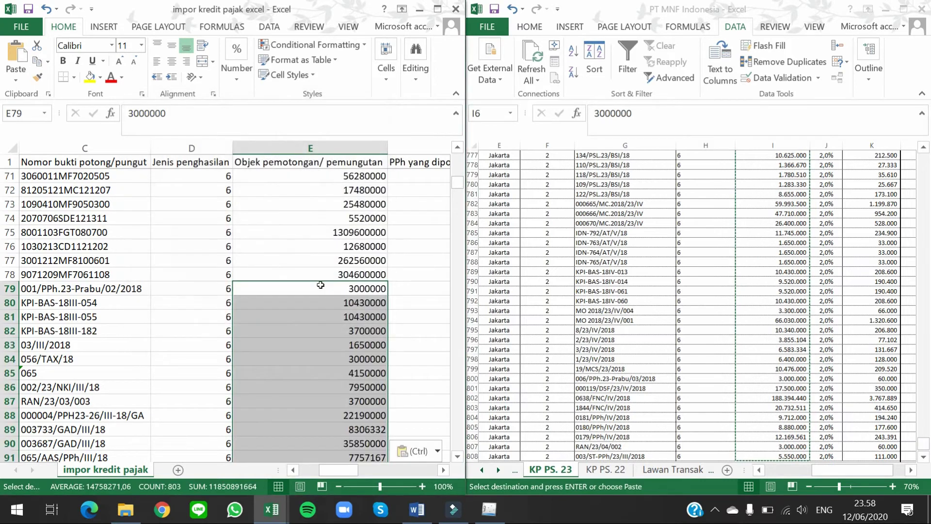
pyautogui.press('Right')
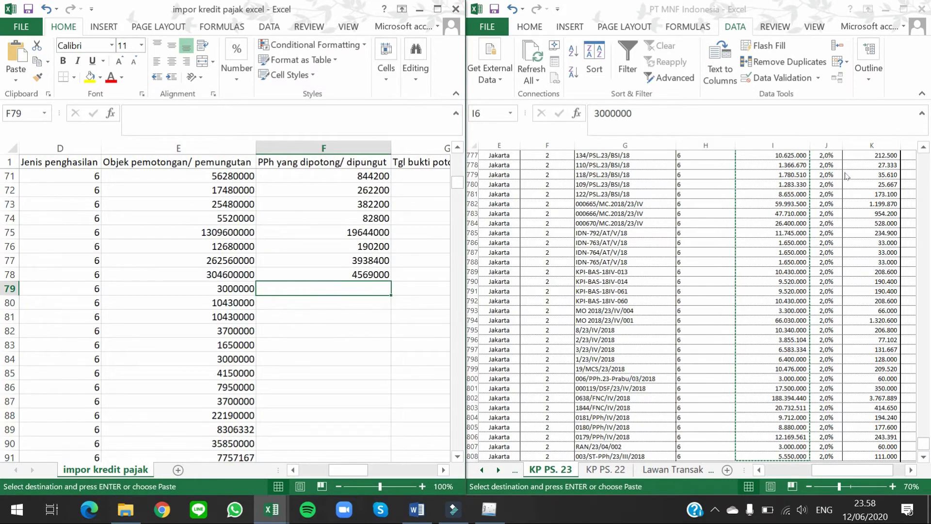
pyautogui.click(843, 172)
pyautogui.hotkey('ctrl', 'Up')
pyautogui.press('Down')
pyautogui.press('Right')
pyautogui.press('Right')
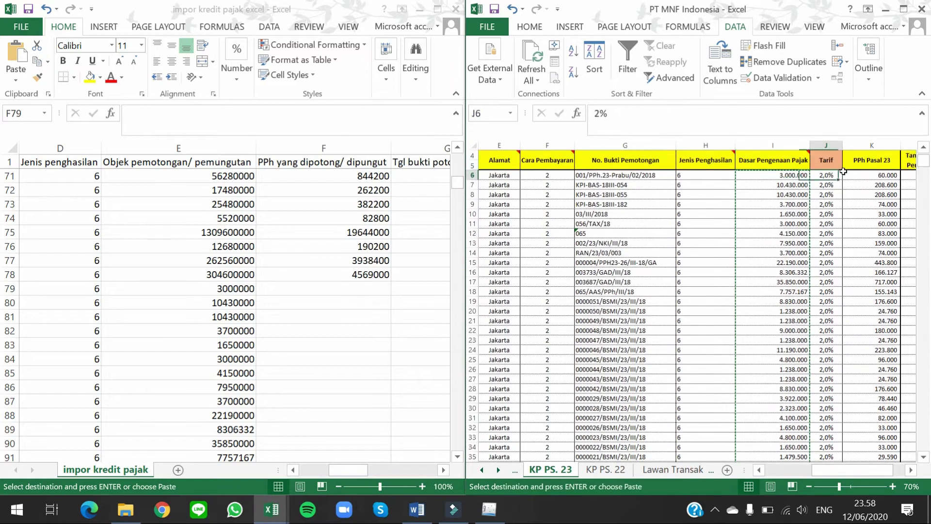
pyautogui.hotkey('ctrl', 'shift', 'Down')
pyautogui.hotkey('ctrl', 'c')
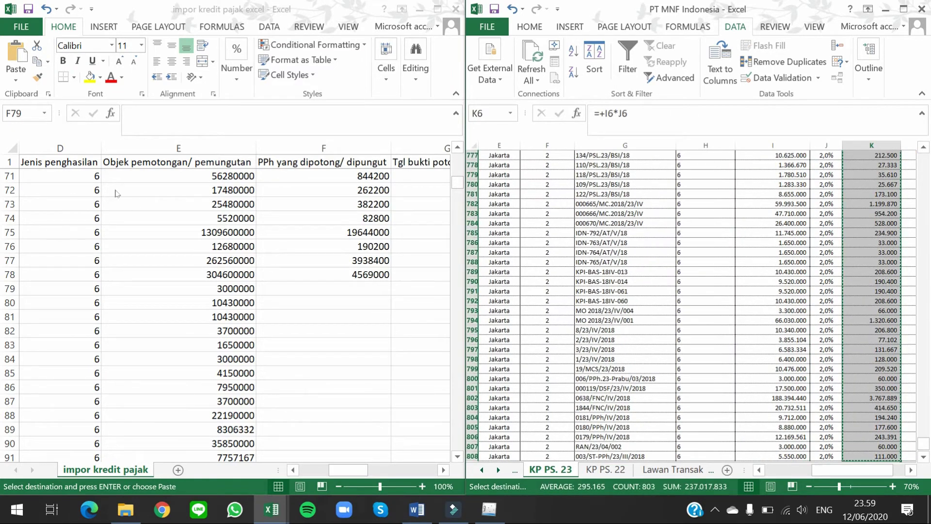
pyautogui.click(352, 274)
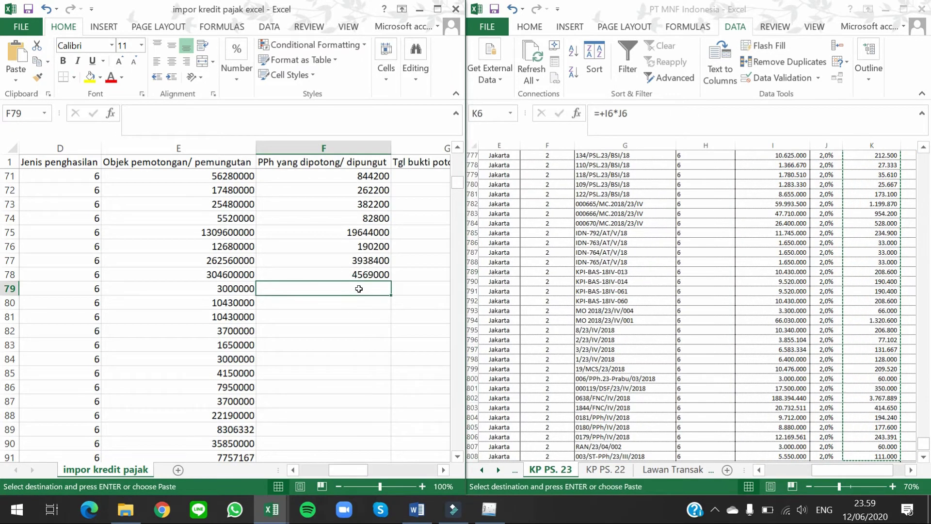
pyautogui.hotkey('ctrl', 'alt', 'v')
pyautogui.press('v')
# Step: Paste the slip dates as values into G79 and format them as Short Date
pyautogui.click(358, 288)
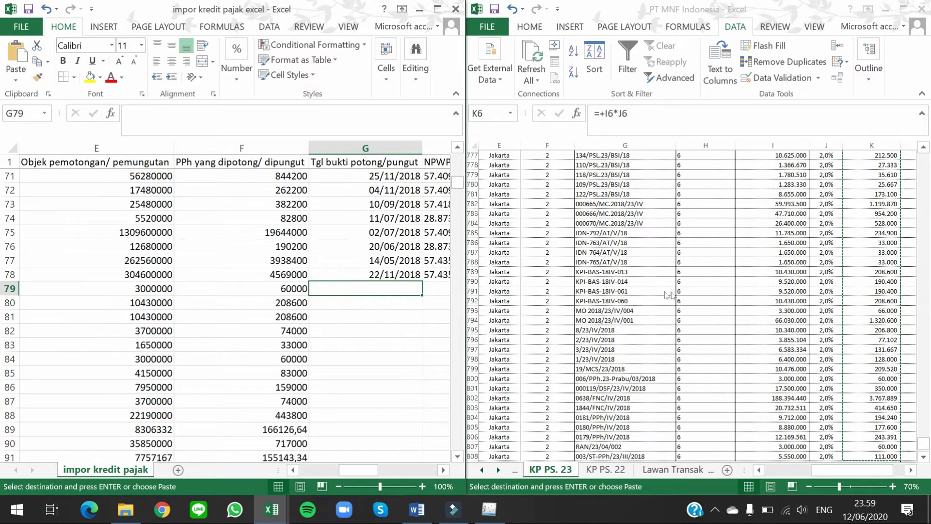
pyautogui.click(684, 290)
pyautogui.hotkey('ctrl', 'Up')
pyautogui.press('Down')
pyautogui.press('Right')
pyautogui.hotkey('ctrl', 'shift', 'Down')
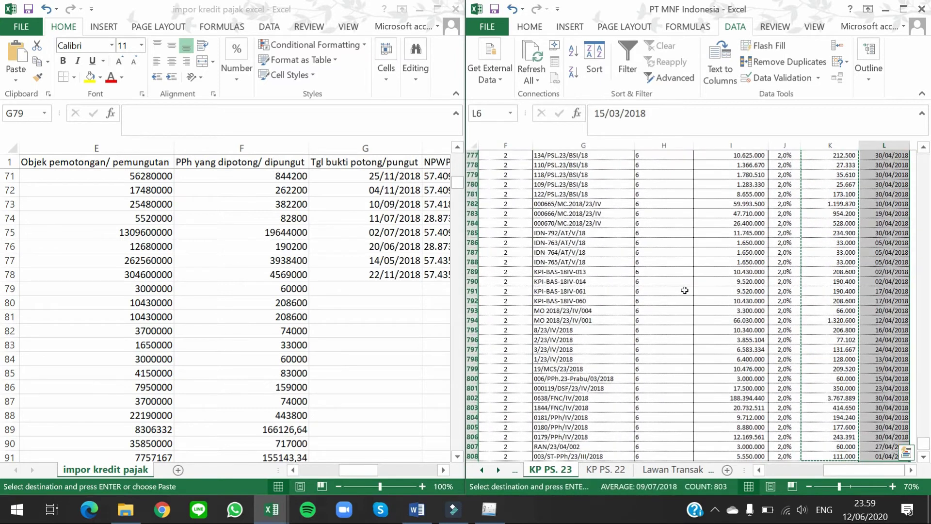
pyautogui.click(403, 290)
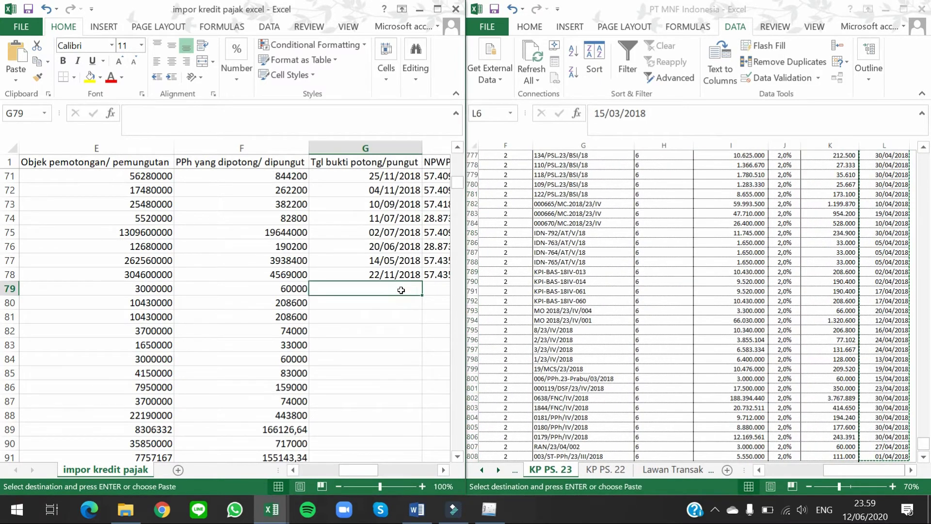
pyautogui.hotkey('ctrl', 'alt', 'v')
pyautogui.press('v')
pyautogui.press('Return')
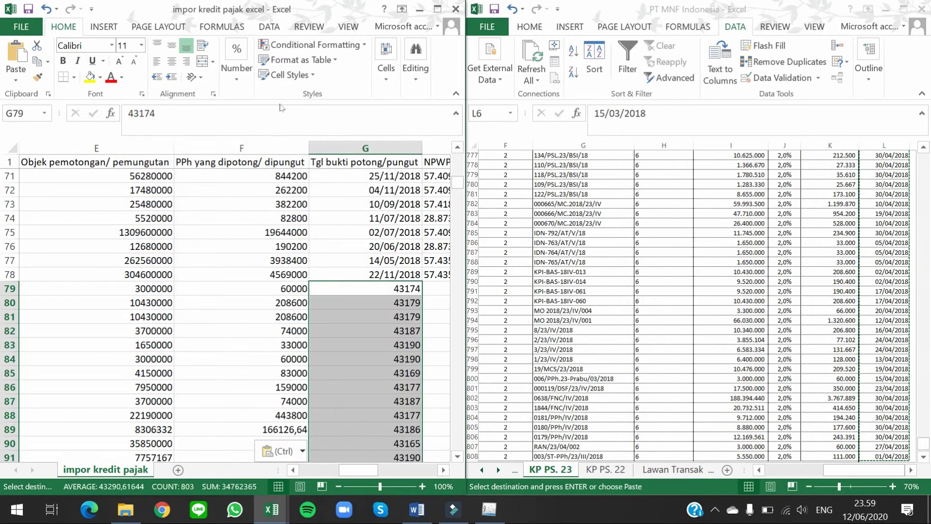
pyautogui.click(237, 72)
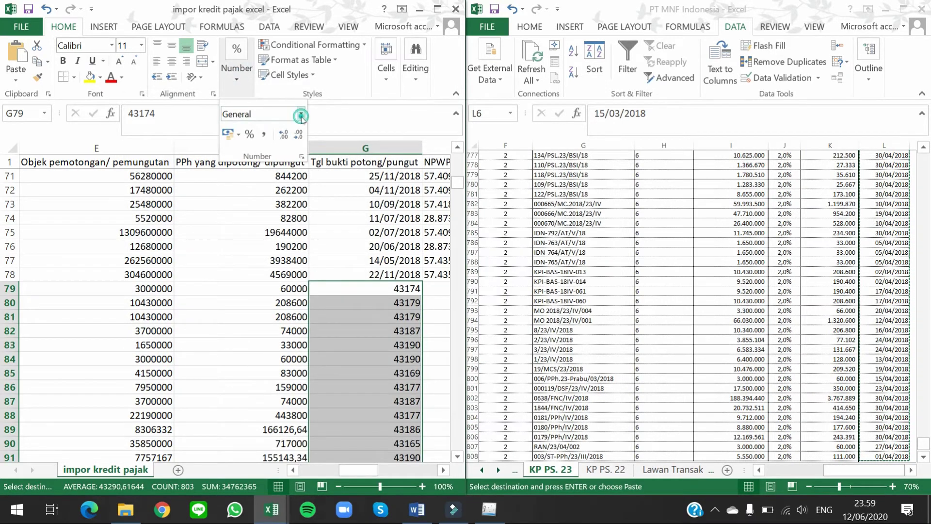
pyautogui.click(301, 113)
pyautogui.click(307, 266)
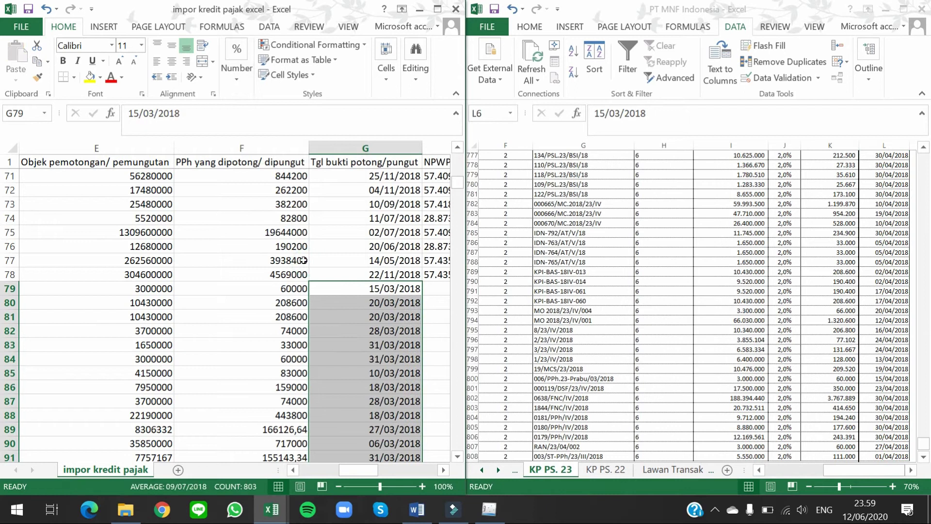
pyautogui.press('Right')
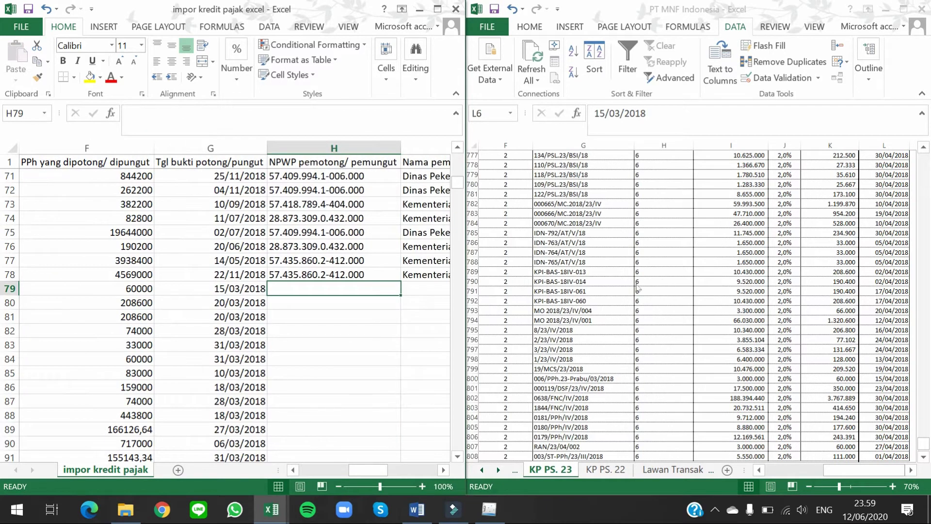
# Step: Paste the KP PS. 23 NPWP numbers from column D as values into H79
pyautogui.click(661, 283)
pyautogui.press('Left')
pyautogui.press('Up')
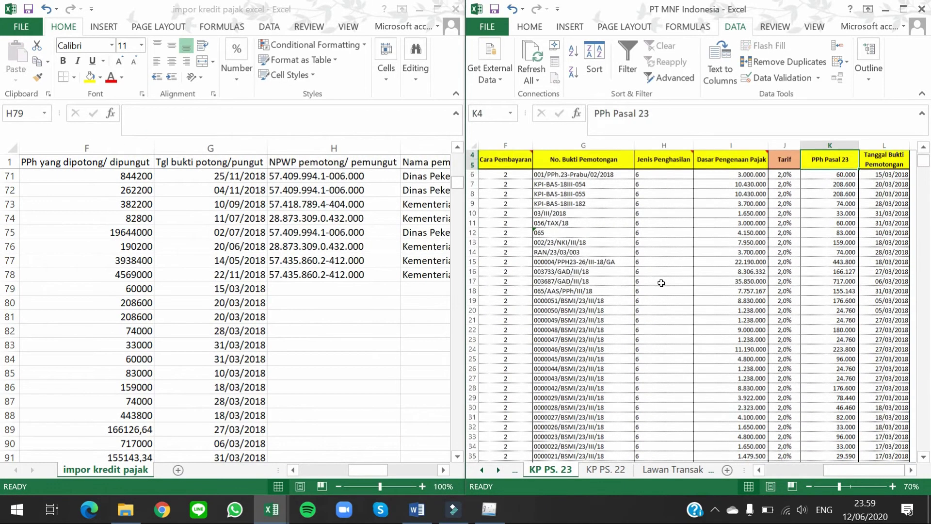
pyautogui.press('Up')
pyautogui.press('Left')
pyautogui.press('Down')
pyautogui.press('Down')
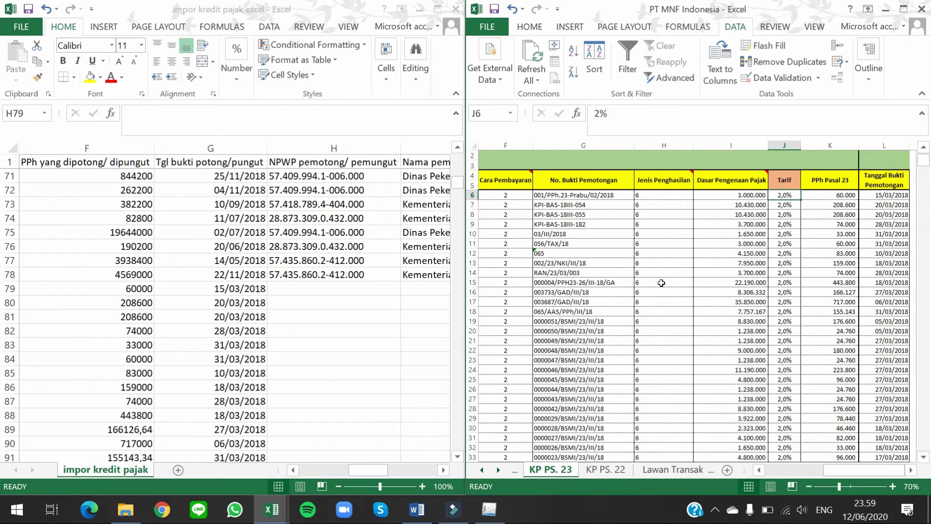
pyautogui.press('Left')
pyautogui.press('Left')
pyautogui.press('Left')
pyautogui.press('Left')
pyautogui.press('Left')
pyautogui.press('Left')
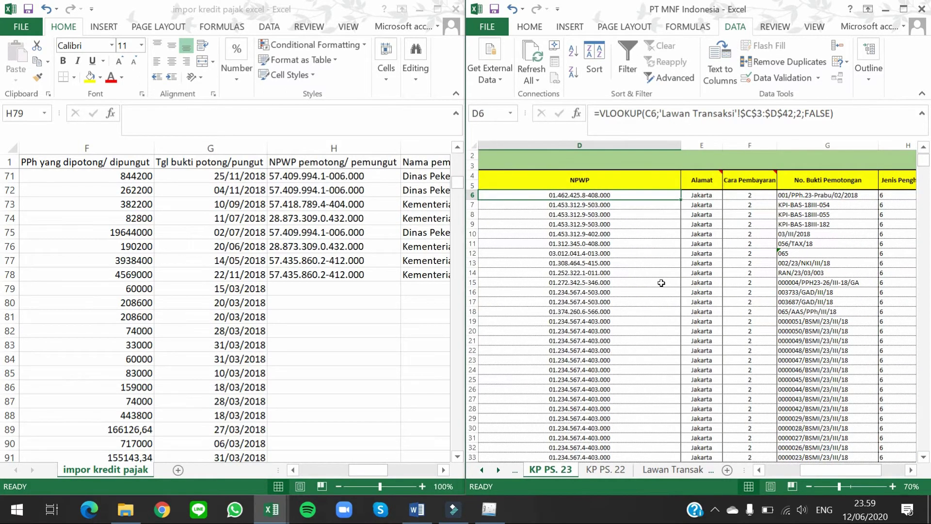
pyautogui.hotkey('ctrl', 'shift', 'Down')
pyautogui.hotkey('ctrl', 'c')
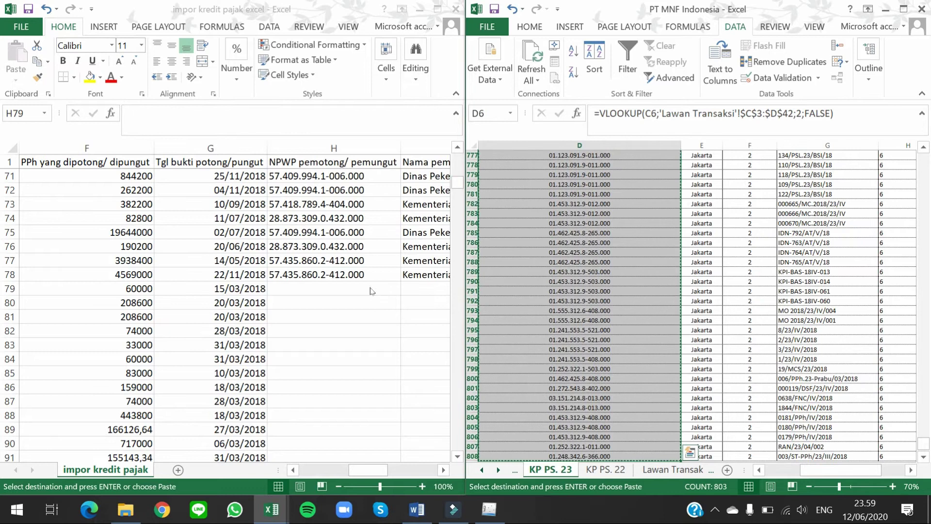
pyautogui.click(372, 291)
pyautogui.hotkey('ctrl', 'alt', 'v')
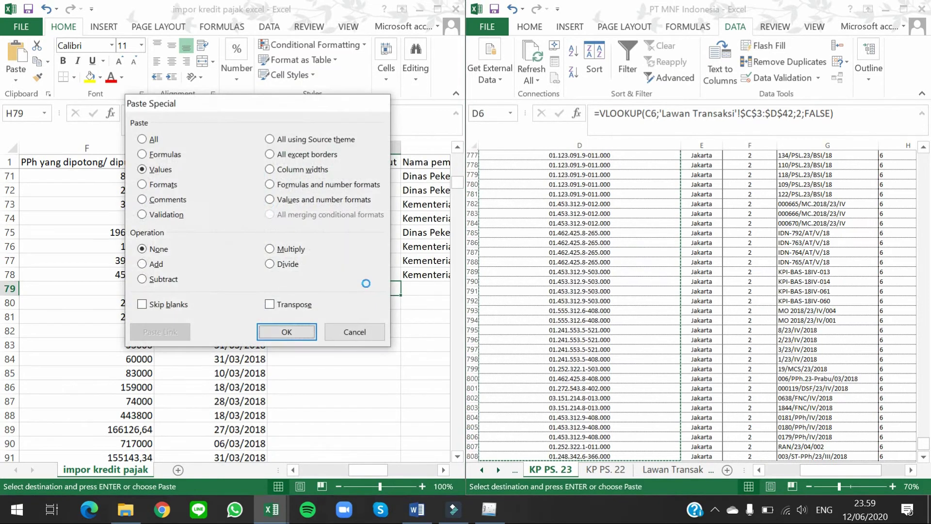
pyautogui.press('Return')
pyautogui.press('Right')
# Step: Paste the company names from column C as values into I79
pyautogui.click(592, 170)
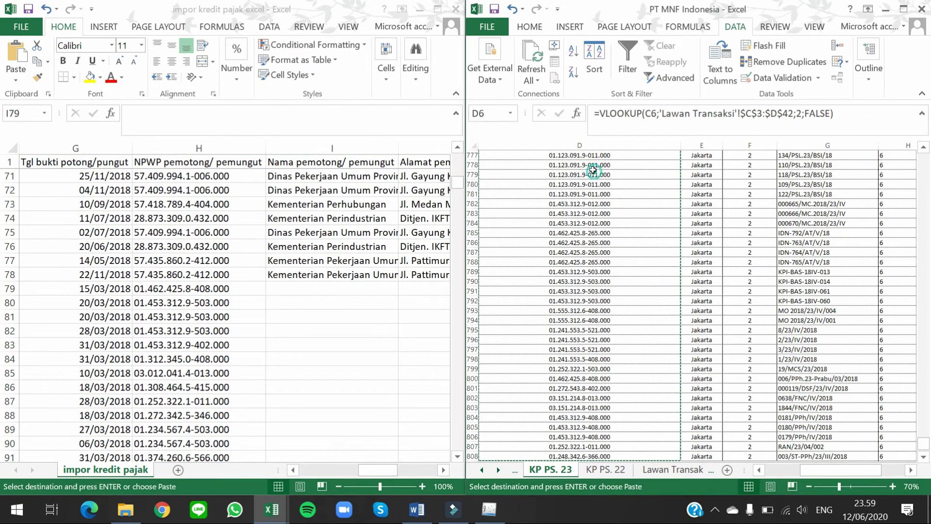
pyautogui.hotkey('ctrl', 'Up')
pyautogui.press('Down')
pyautogui.press('Left')
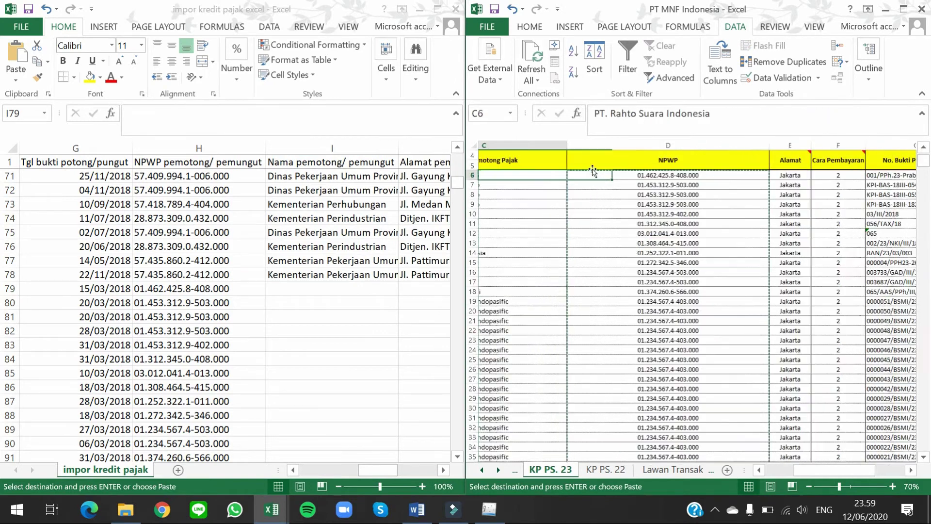
pyautogui.hotkey('ctrl', 'shift', 'Down')
pyautogui.hotkey('ctrl', 'c')
pyautogui.click(349, 287)
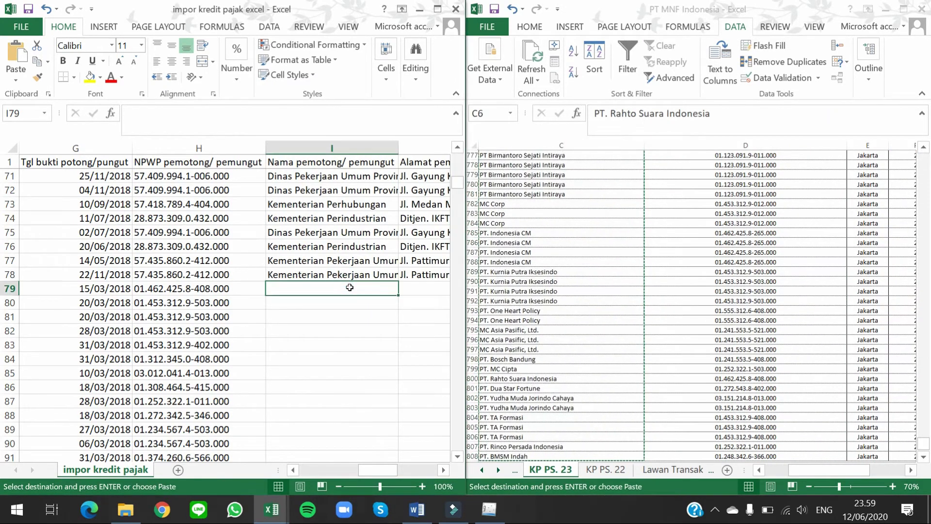
pyautogui.hotkey('ctrl', 'alt', 'v')
pyautogui.press('v')
pyautogui.press('Return')
pyautogui.press('Right')
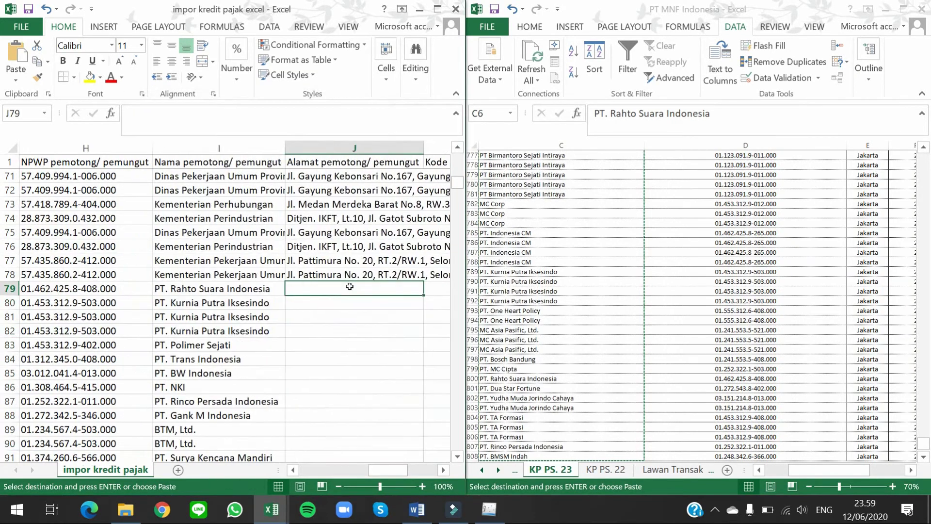
# Step: Paste the Jakarta addresses from column E as values into J79
pyautogui.click(731, 223)
pyautogui.scroll(4, 731, 223)
pyautogui.hotkey('ctrl', 'Up')
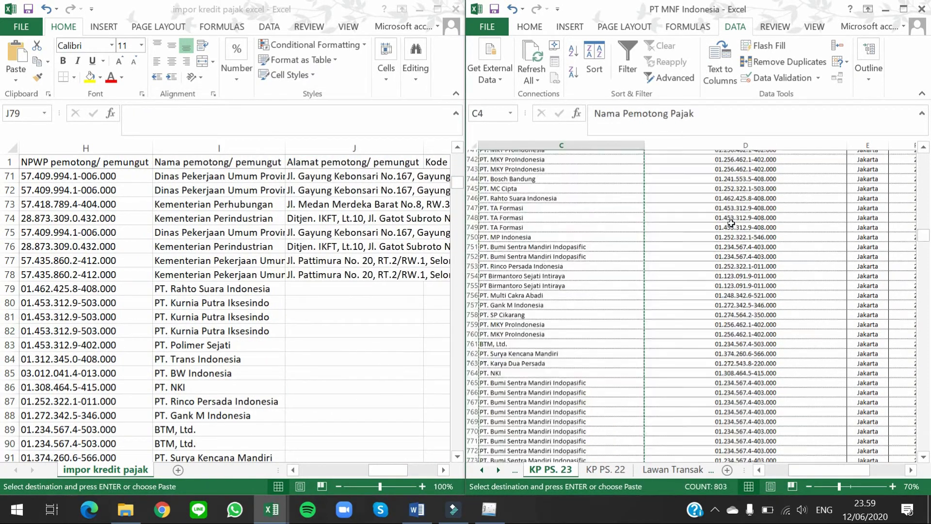
pyautogui.press('Down')
pyautogui.press('Right')
pyautogui.press('Right')
pyautogui.hotkey('ctrl', 'shift', 'Down')
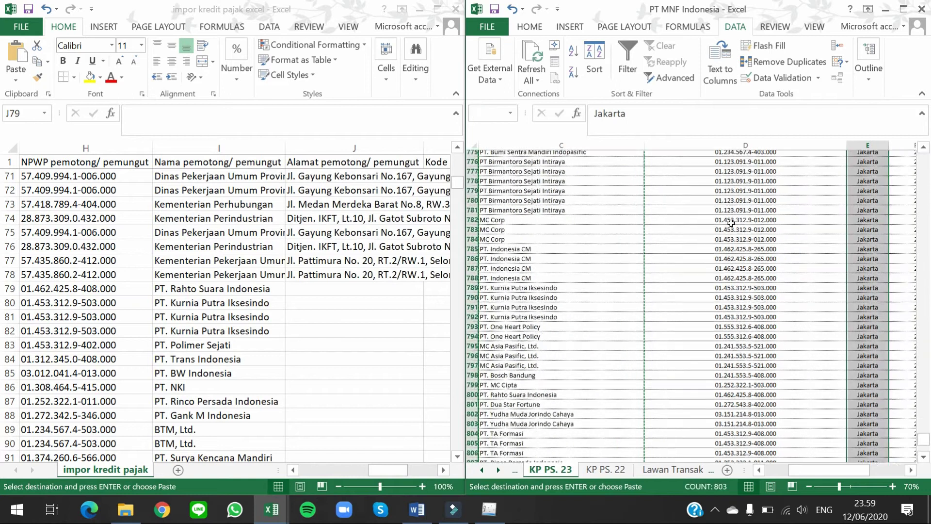
pyautogui.hotkey('ctrl', 'c')
pyautogui.click(331, 287)
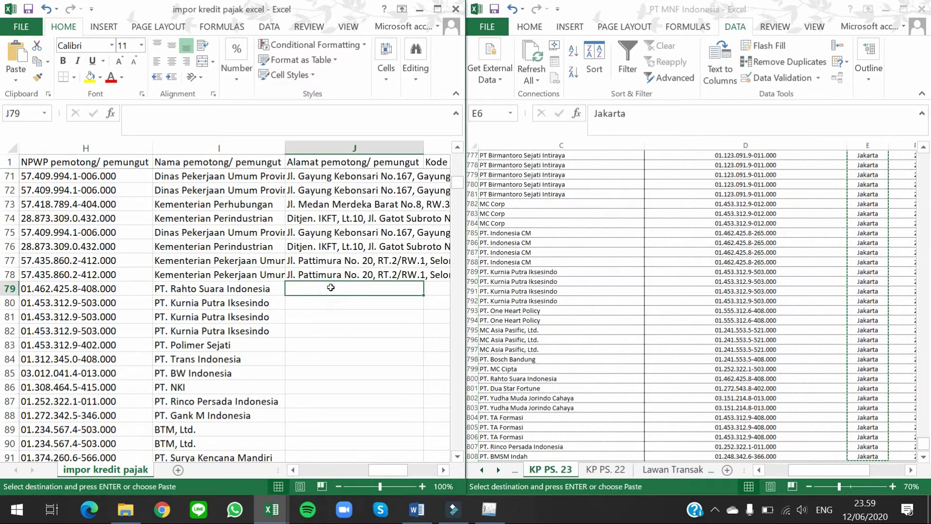
pyautogui.hotkey('ctrl', 'alt', 'v')
pyautogui.press('v')
pyautogui.press('Return')
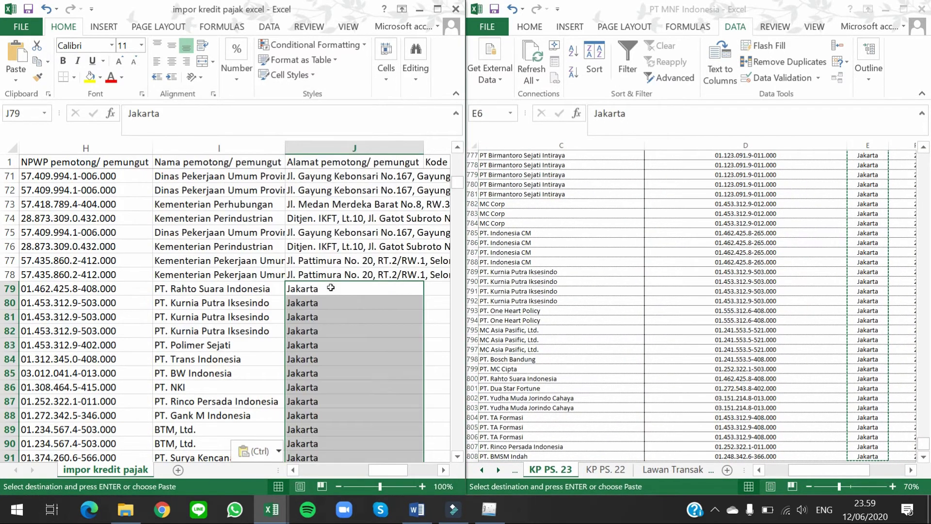
pyautogui.press('Right')
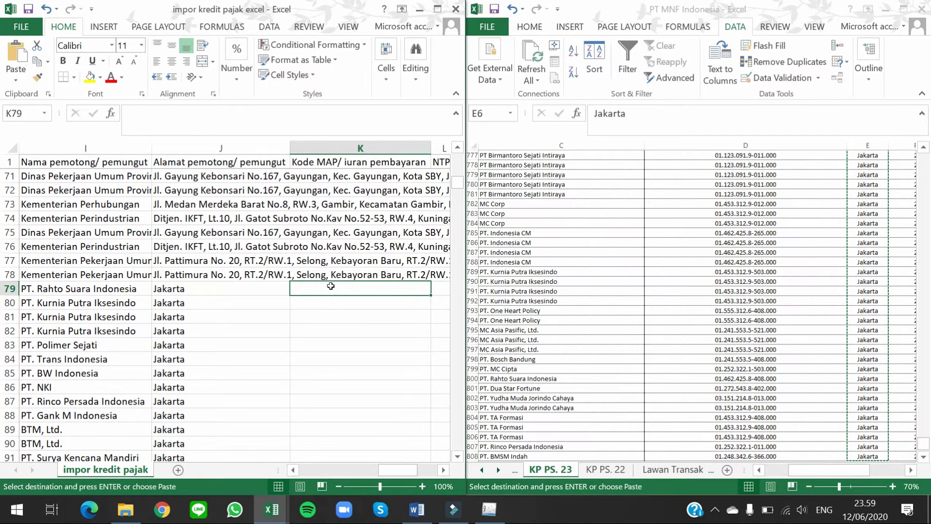
pyautogui.press('Right')
pyautogui.press('Right')
pyautogui.press('Right')
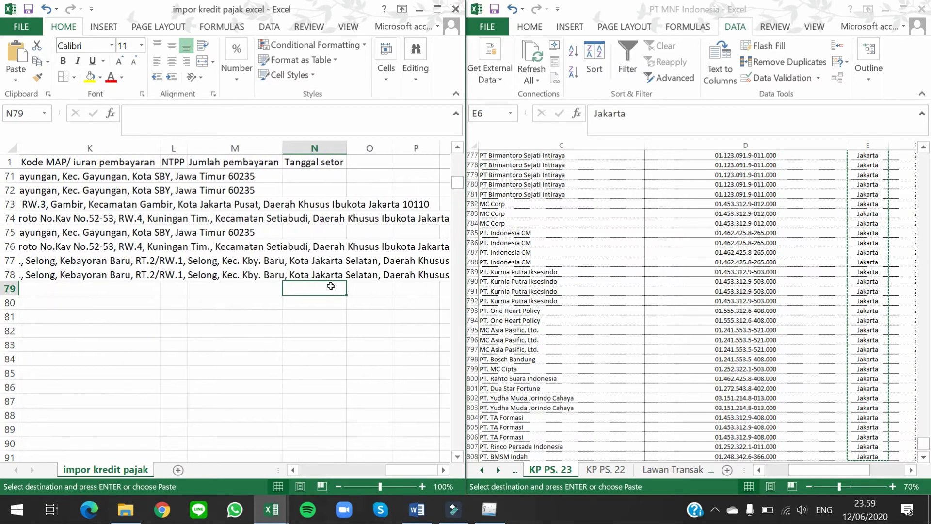
# Step: Fill 23 down column A and payment method 2 down column B to row 91, then maximize the workbook
pyautogui.press('Left')
pyautogui.press('Left')
pyautogui.press('Left')
pyautogui.press('Left')
pyautogui.press('Left')
pyautogui.press('Left')
pyautogui.press('Left')
pyautogui.press('Left')
pyautogui.press('Left')
pyautogui.press('Left')
pyautogui.press('Left')
pyautogui.press('Left')
pyautogui.press('Left')
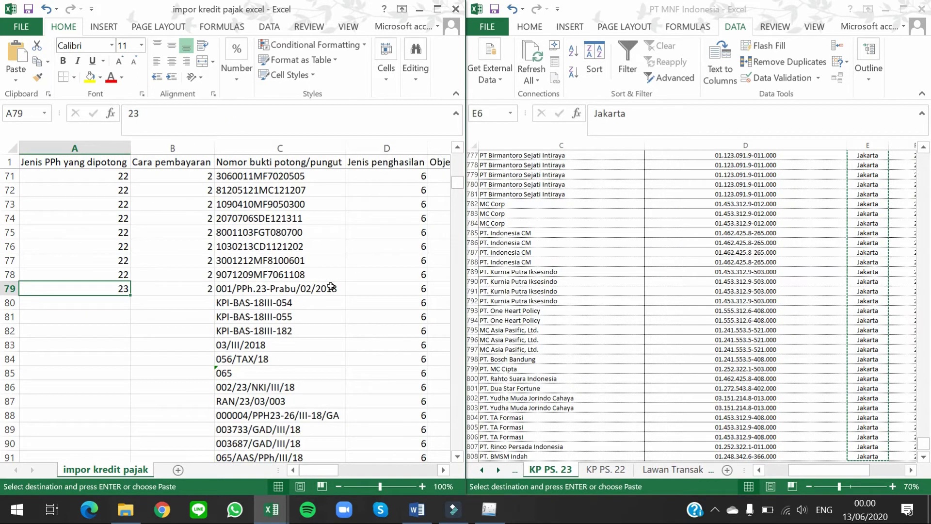
pyautogui.doubleClick(130, 293)
pyautogui.click(196, 287)
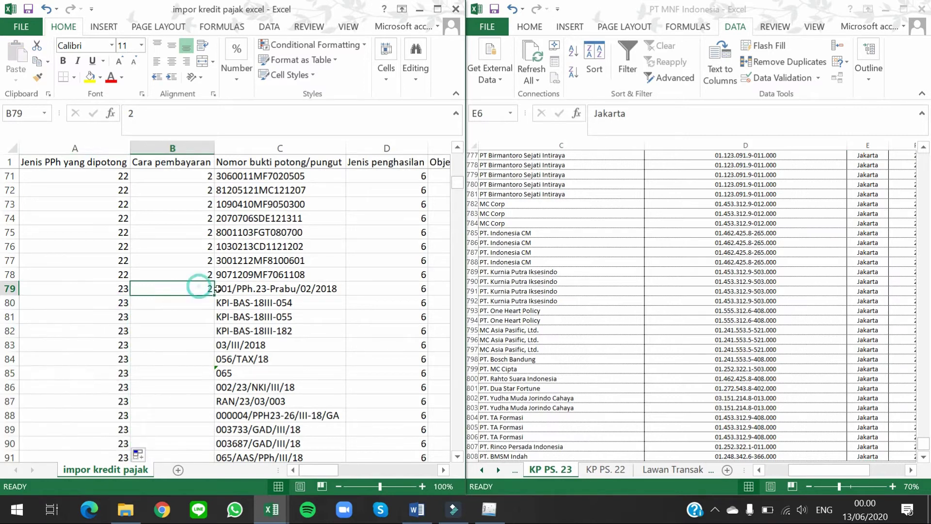
pyautogui.doubleClick(214, 293)
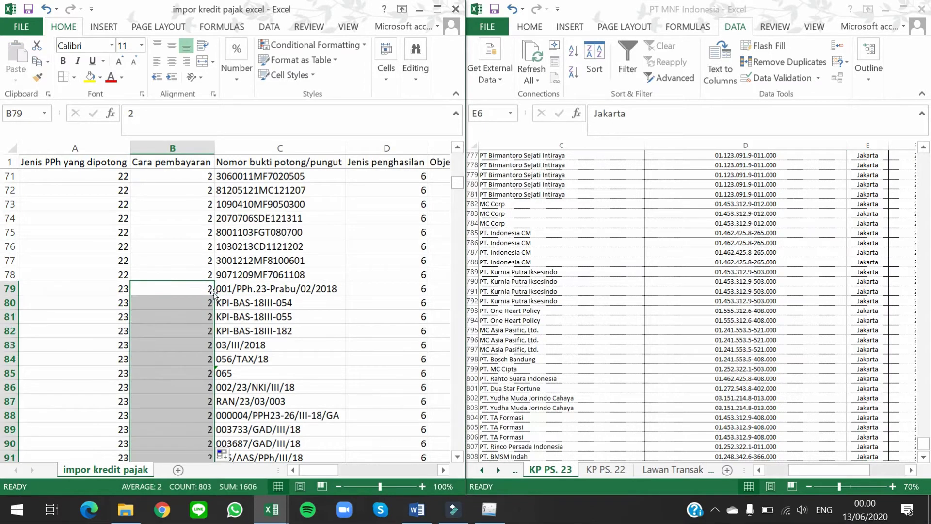
pyautogui.click(358, 279)
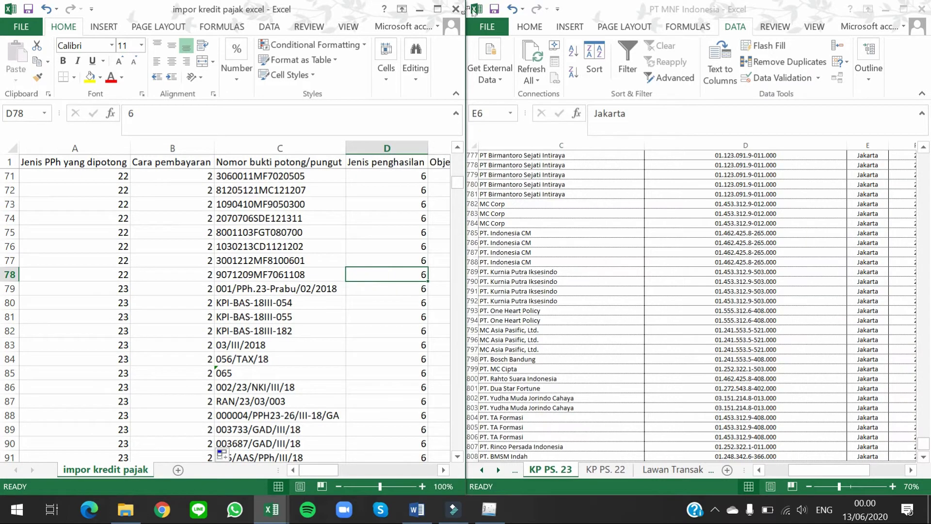
pyautogui.click(437, 10)
# Step: Select the NPWP values in column H from H2 down to H881
pyautogui.scroll(13, 303, 233)
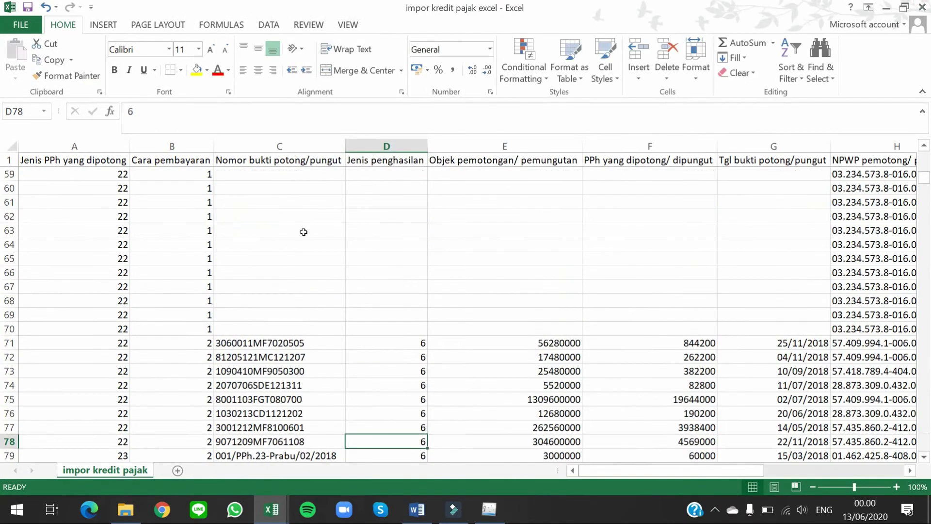
pyautogui.scroll(10, 207, 220)
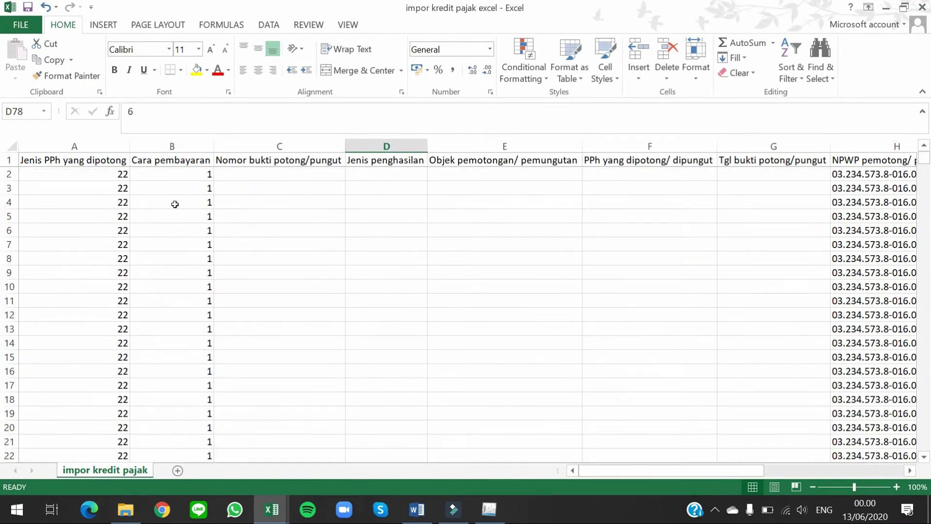
pyautogui.click(289, 187)
pyautogui.press('Right')
pyautogui.press('Right')
pyautogui.press('Right')
pyautogui.press('Right')
pyautogui.press('Right')
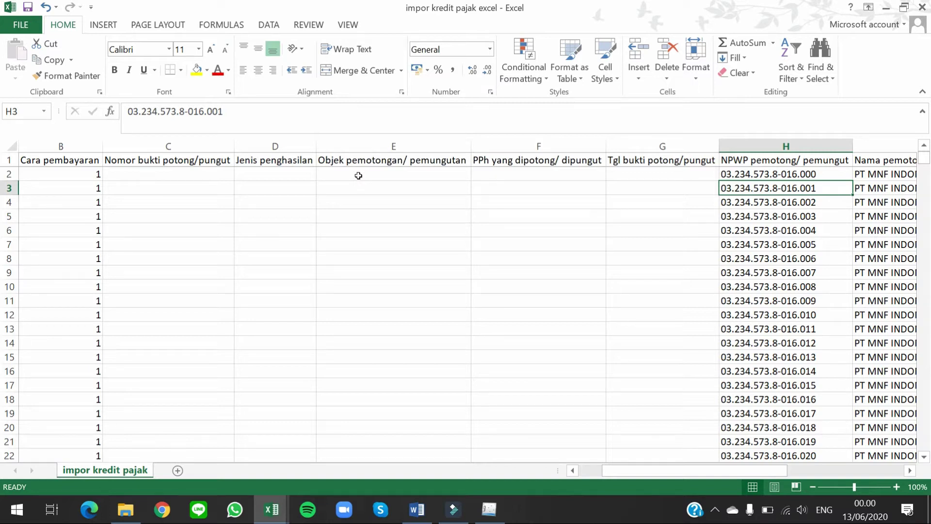
pyautogui.press('Up')
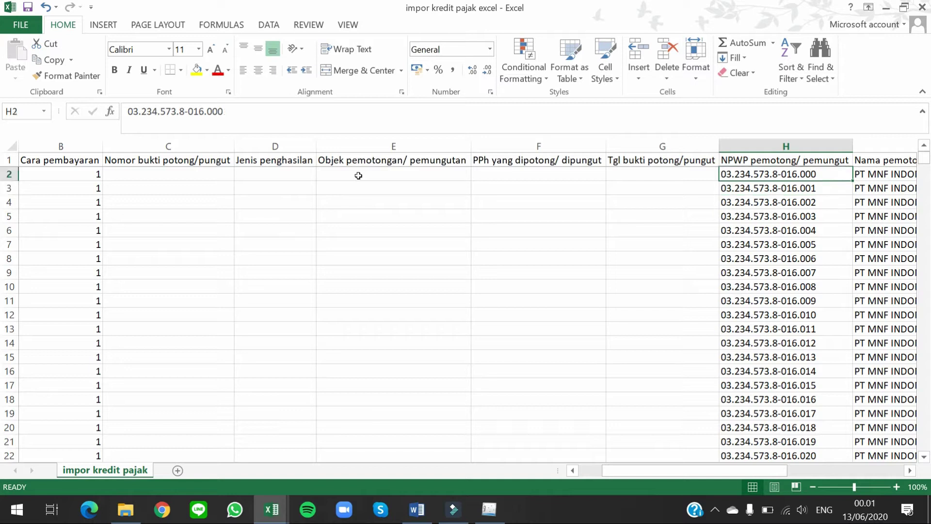
pyautogui.hotkey('ctrl', 'shift', 'Down')
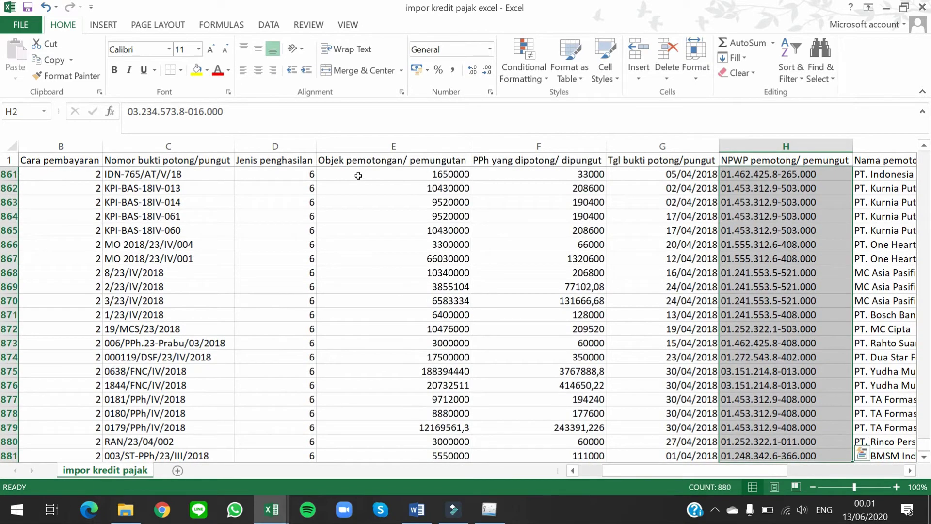
# Step: Replace every dot in the NPWP column with nothing, removing 3530 dots
pyautogui.hotkey('ctrl', 'f')
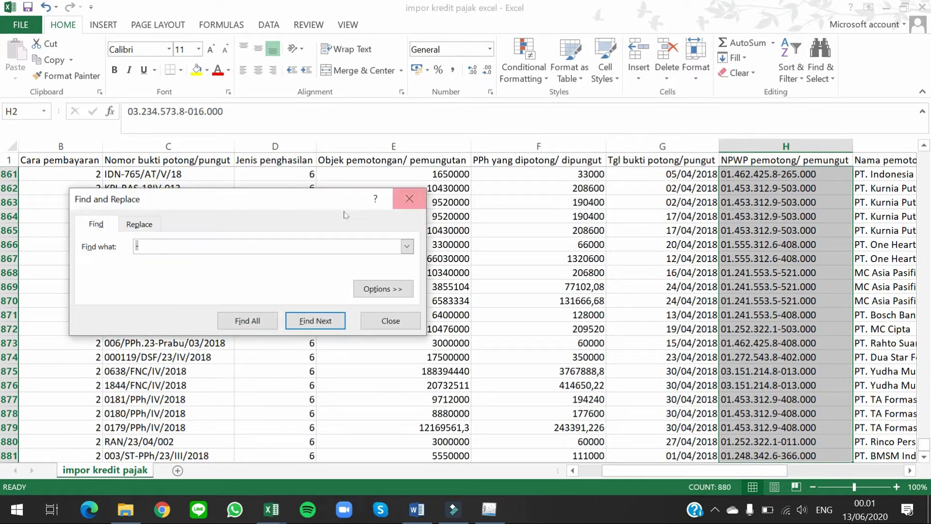
pyautogui.moveTo(225, 189); pyautogui.dragTo(367, 122)
pyautogui.click(340, 147)
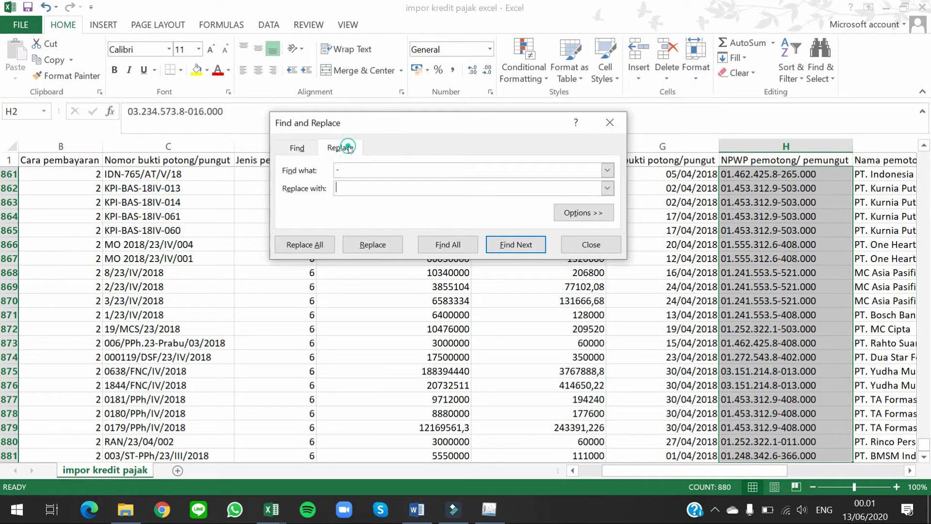
pyautogui.click(372, 167)
pyautogui.press('BackSpace')
pyautogui.click(321, 244)
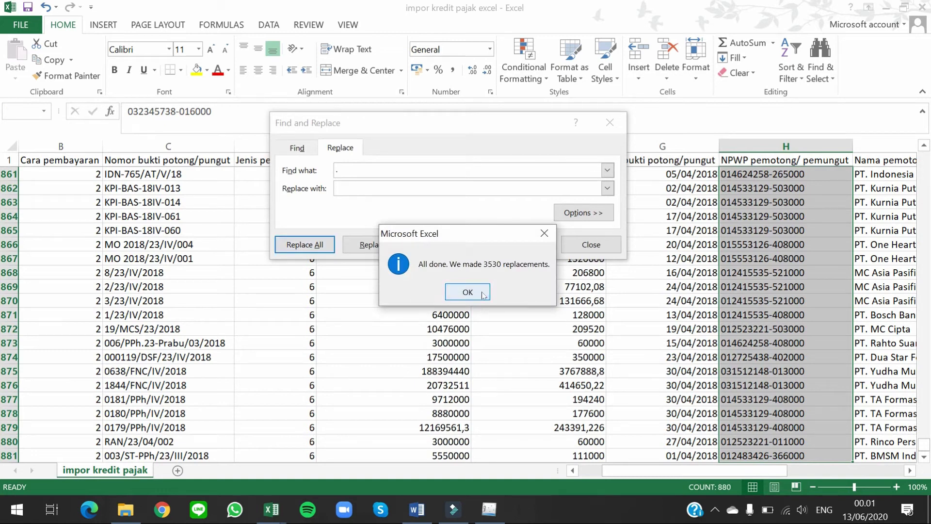
pyautogui.click(479, 290)
# Step: Remove all 870 dashes from the NPWP numbers the same way
pyautogui.click(388, 181)
pyautogui.click(382, 171)
pyautogui.press('BackSpace')
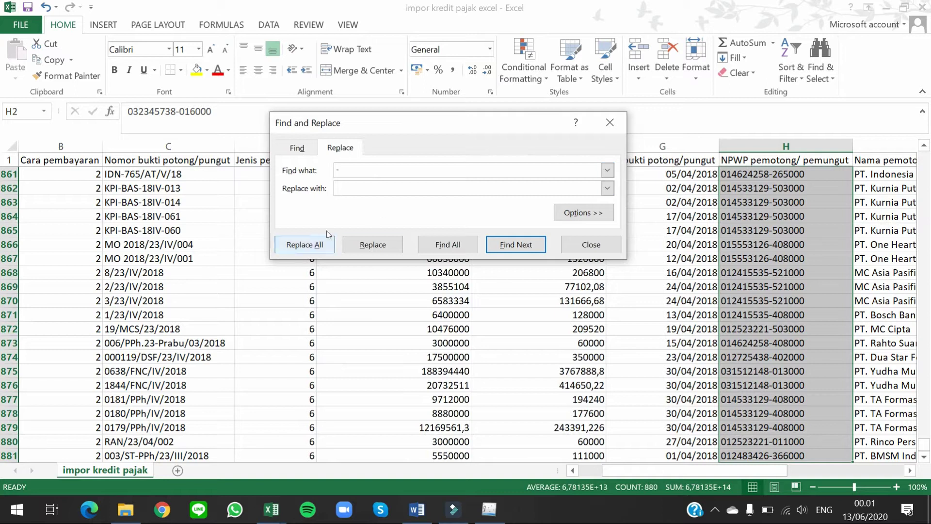
pyautogui.click(305, 245)
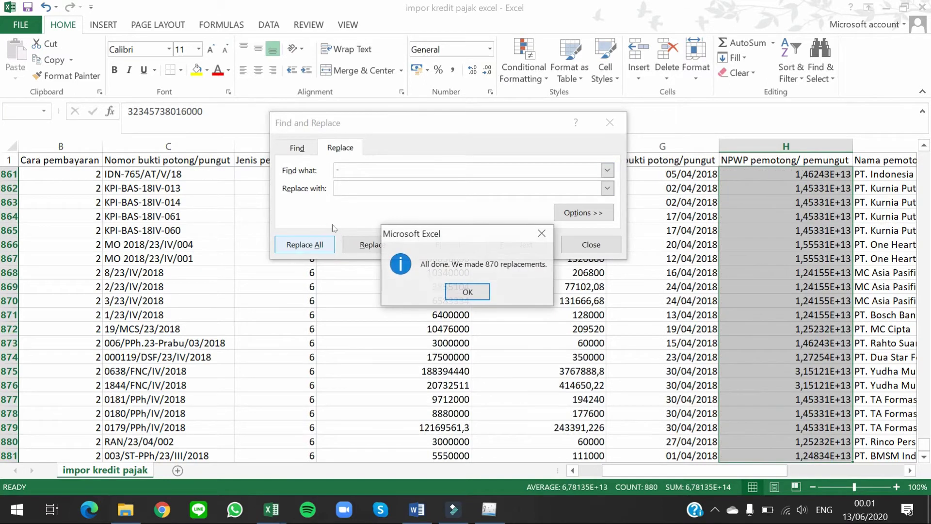
pyautogui.click(478, 289)
pyautogui.click(584, 250)
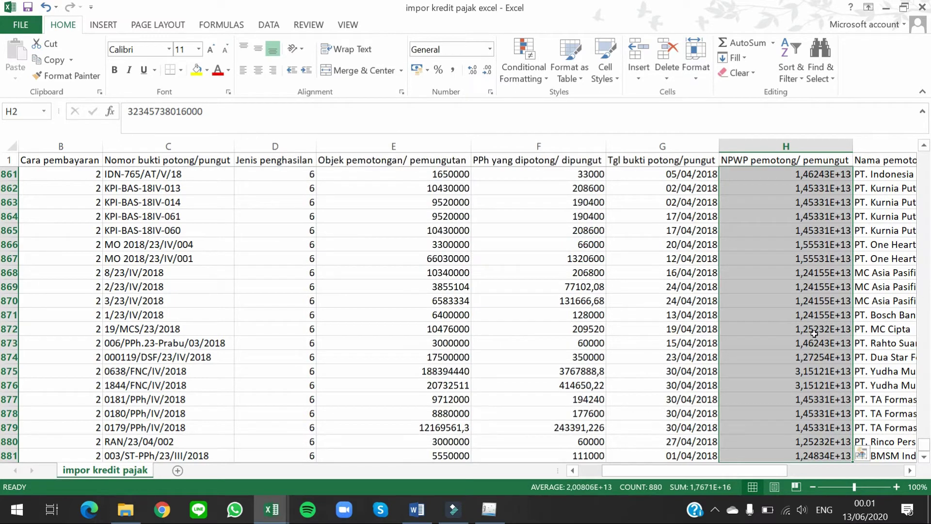
pyautogui.click(492, 53)
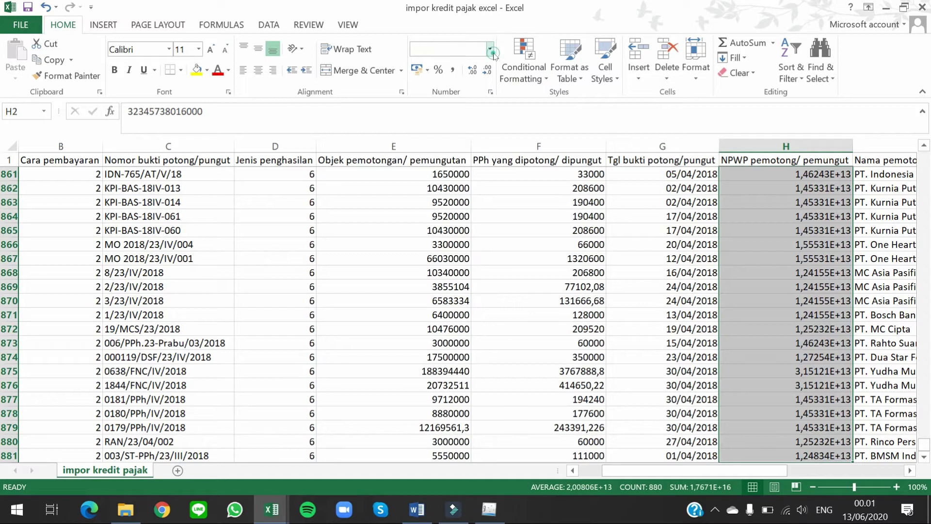
pyautogui.click(423, 354)
pyautogui.click(126, 219)
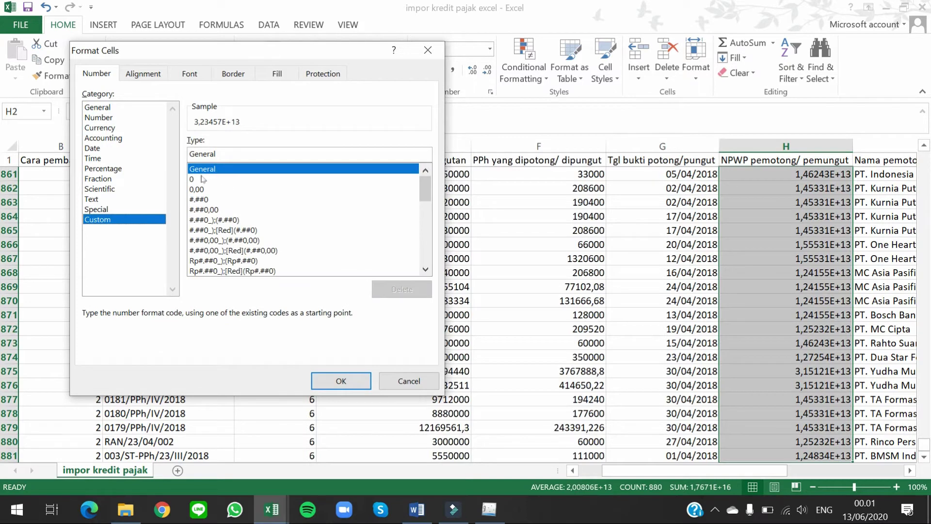
pyautogui.click(202, 179)
pyautogui.click(214, 154)
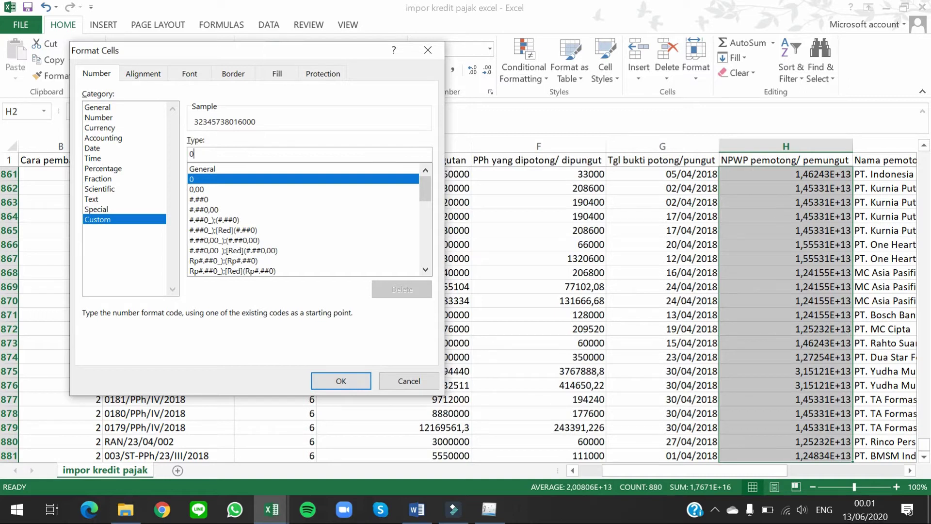
pyautogui.write('000000000000000')
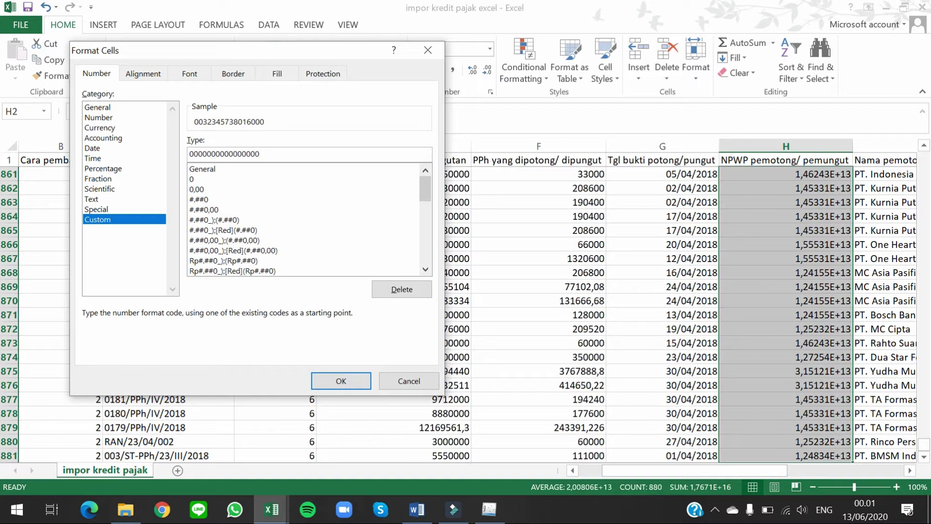
pyautogui.press('BackSpace')
pyautogui.click(350, 380)
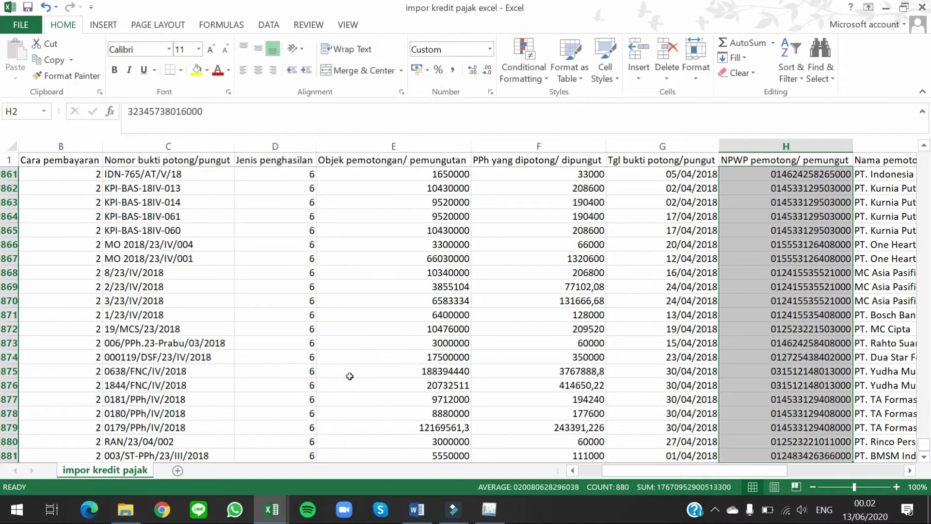
# Step: Start Save As in the 01_PT MNF INDONESIA folder with file type CSV (Comma delimited)
pyautogui.press('Up')
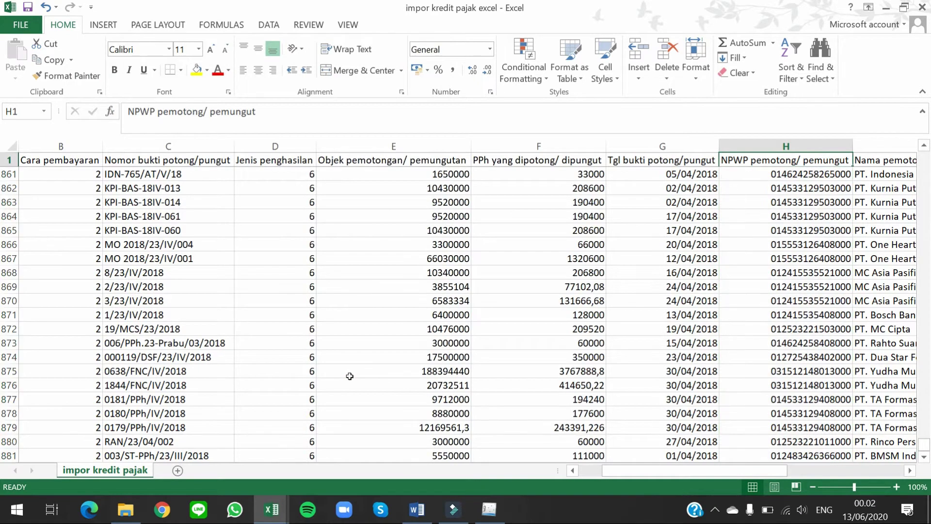
pyautogui.press('Down')
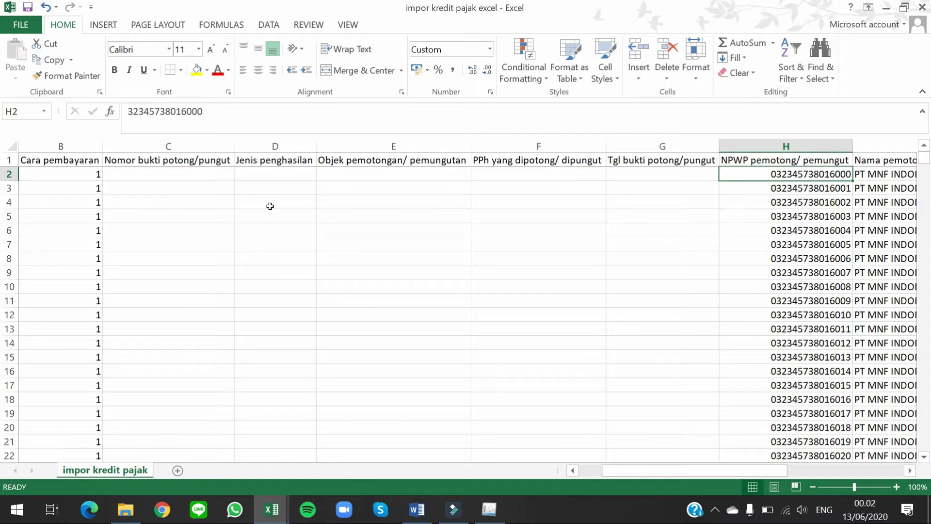
pyautogui.click(26, 22)
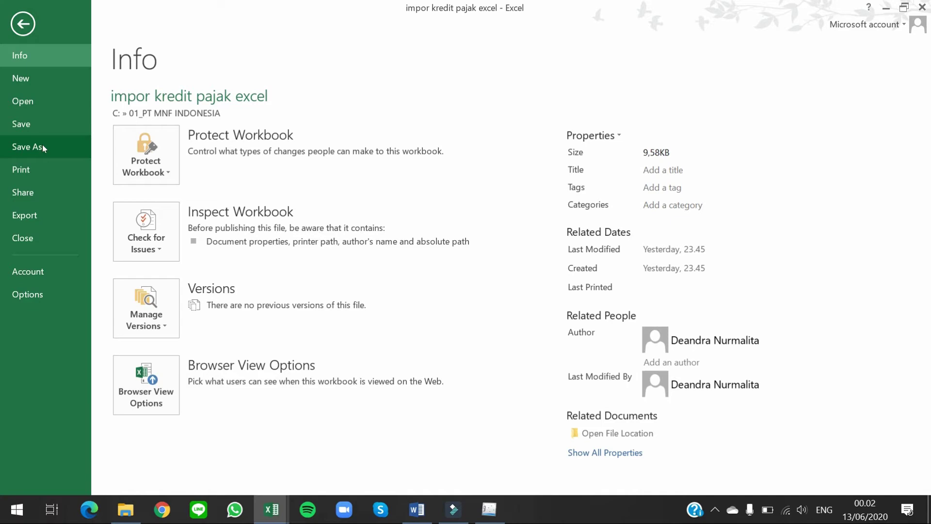
pyautogui.click(42, 145)
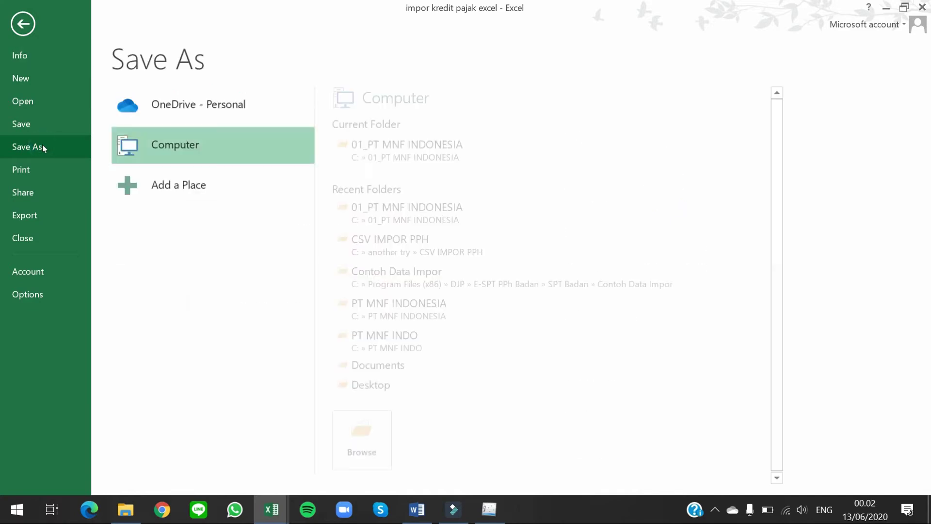
pyautogui.click(346, 155)
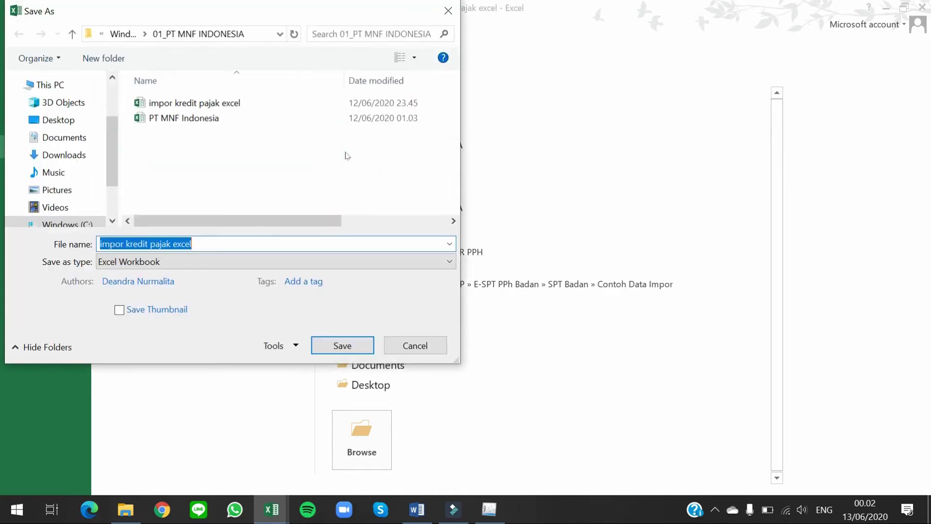
pyautogui.click(127, 264)
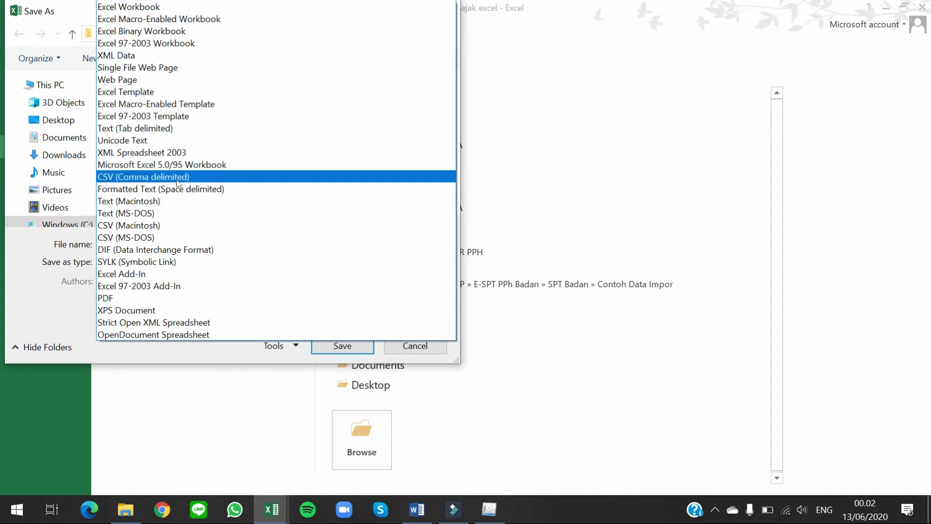
pyautogui.click(177, 177)
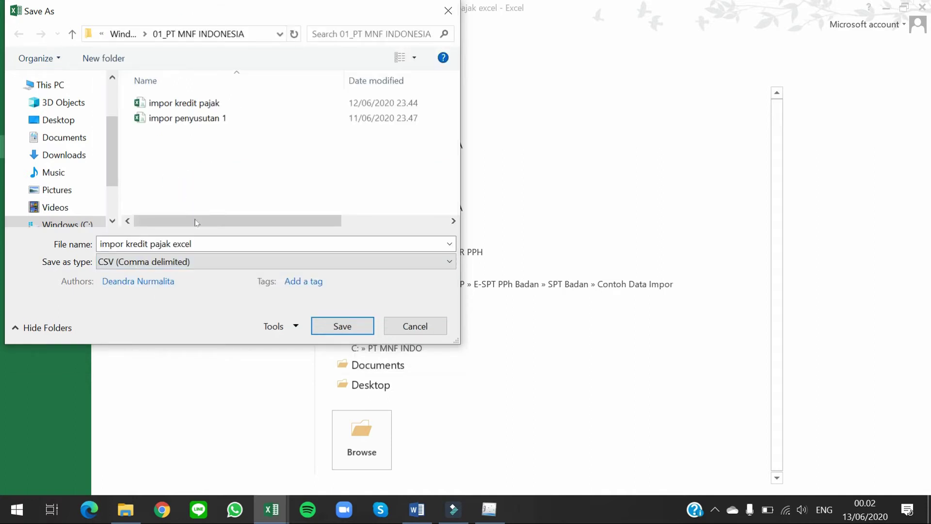
# Step: Save the file as 'impor kredit pajak csv', keep the CSV format, and close it
pyautogui.click(206, 243)
pyautogui.press('End')
pyautogui.press('BackSpace')
pyautogui.press('BackSpace')
pyautogui.press('BackSpace')
pyautogui.press('BackSpace')
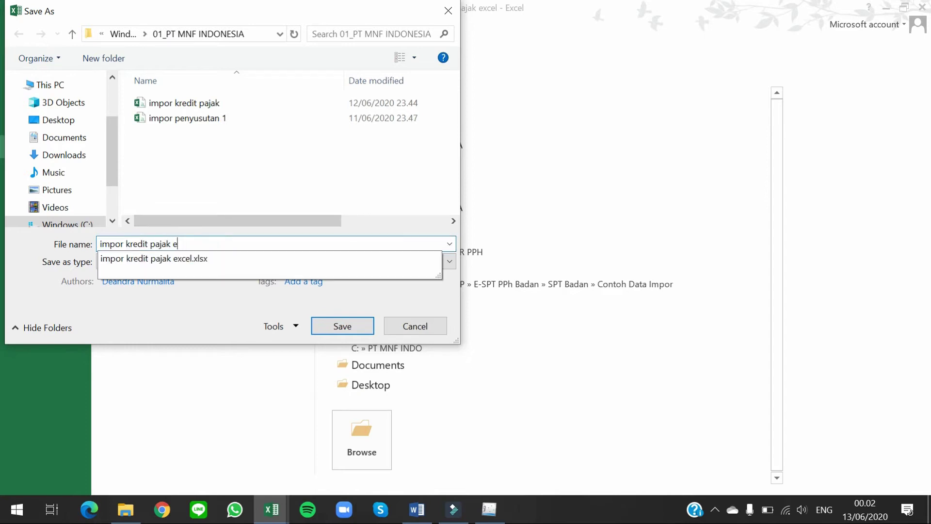
pyautogui.write('csv')
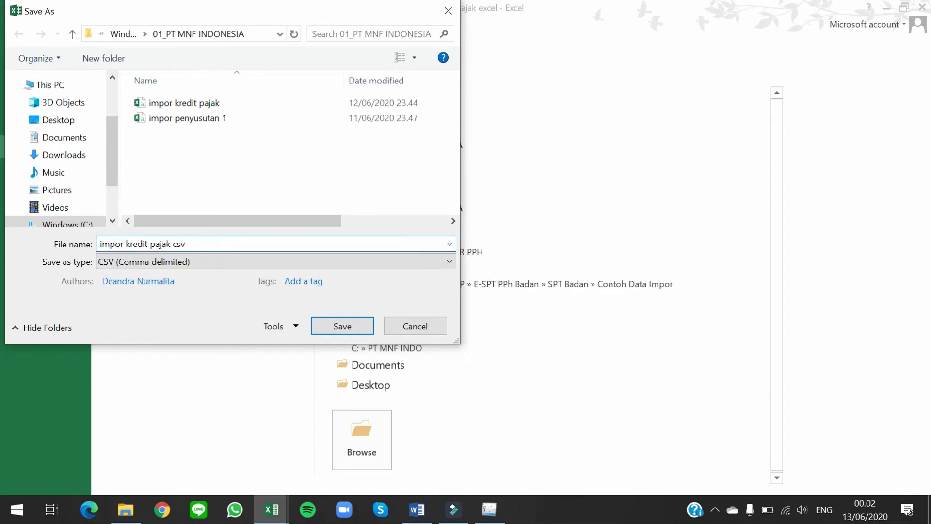
pyautogui.press('Return')
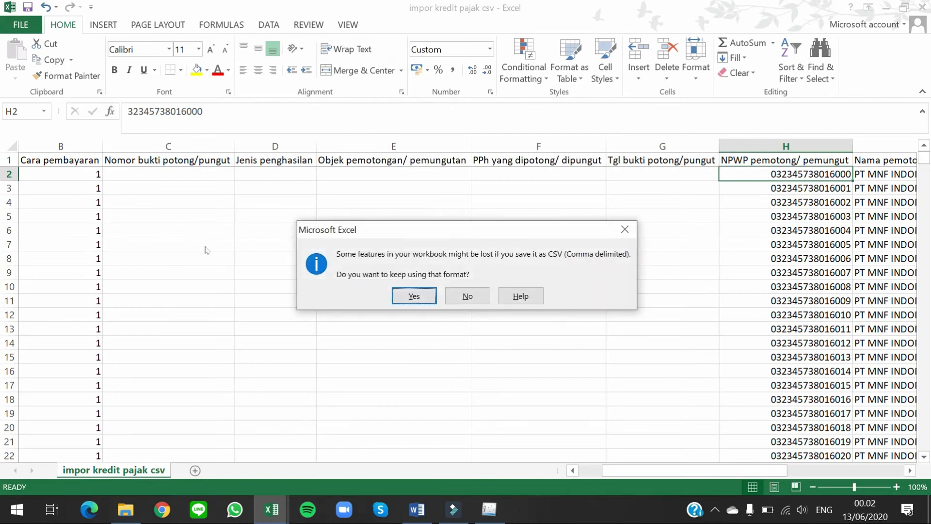
pyautogui.press('Return')
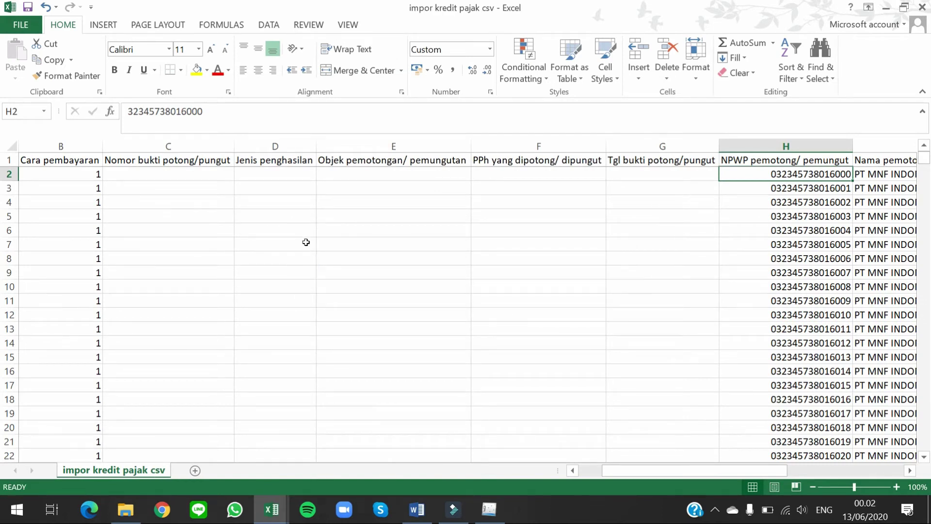
pyautogui.click(923, 8)
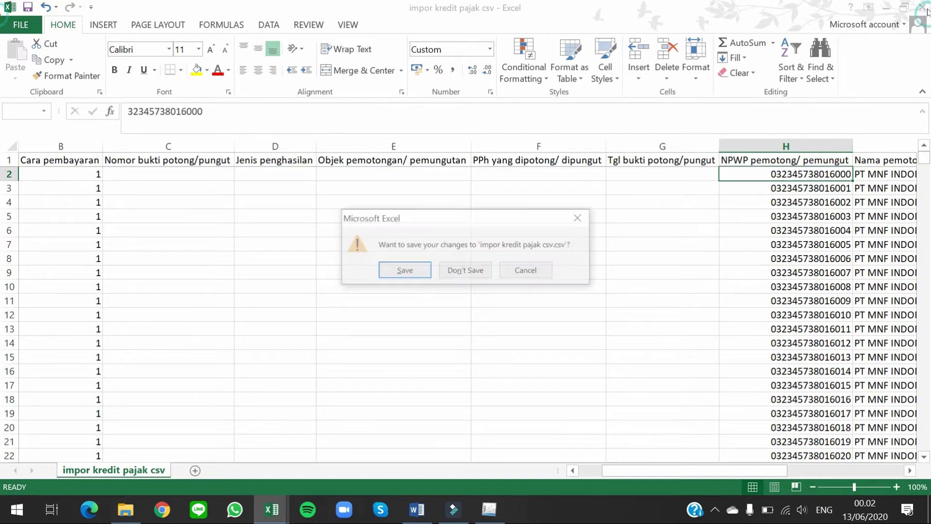
pyautogui.press('Return')
pyautogui.press('Return')
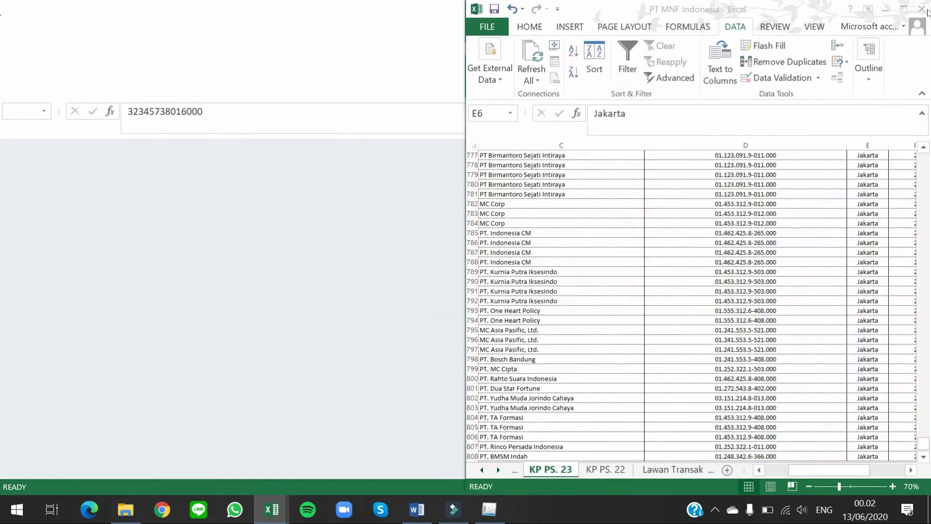
# Step: Open Formulir 1771-III in e-SPT and inspect the existing PT MNF Pesona Indonesia entry
pyautogui.click(271, 244)
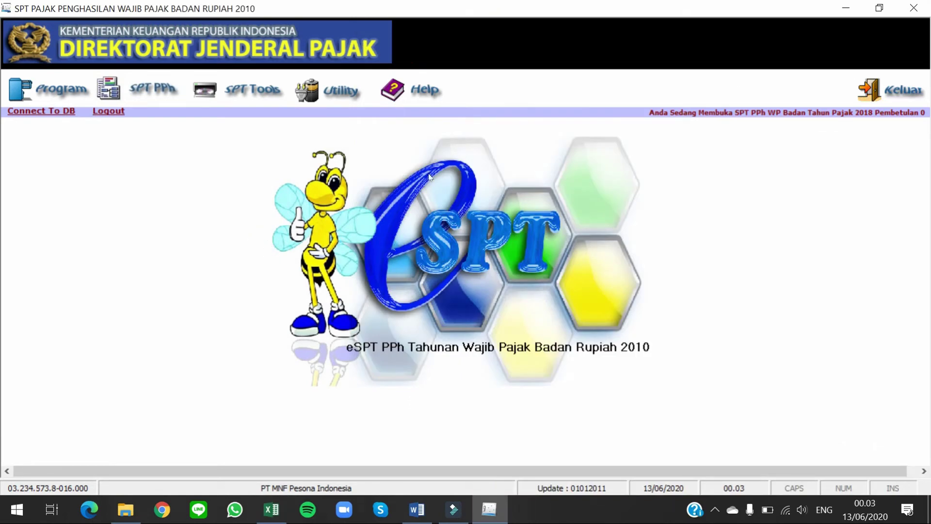
pyautogui.click(158, 94)
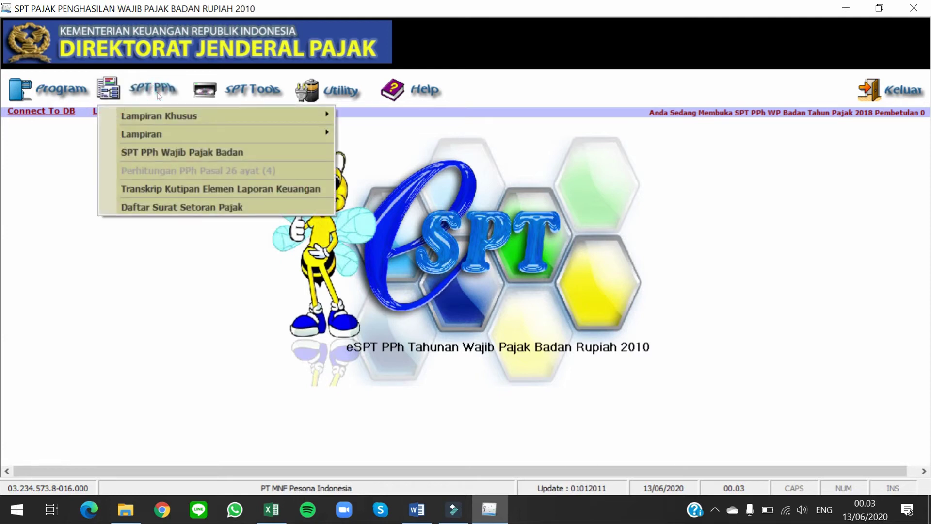
pyautogui.moveTo(190, 134)
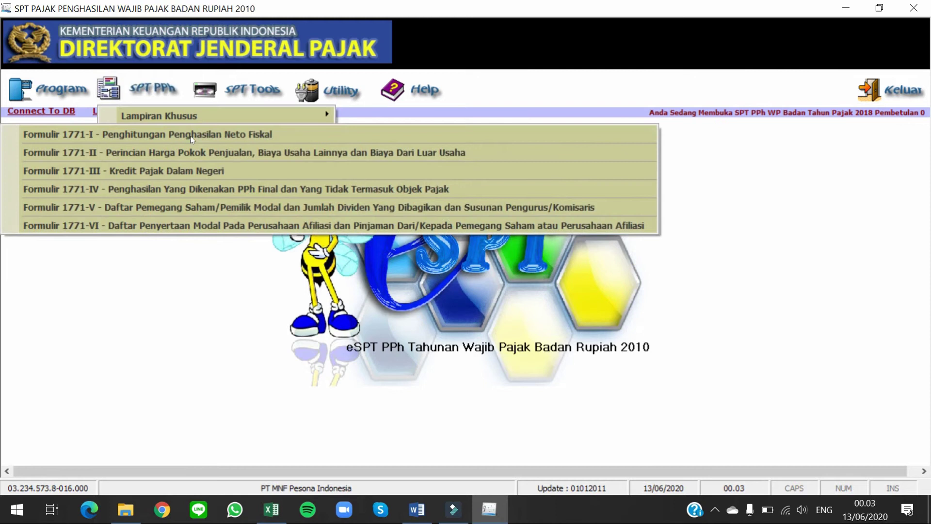
pyautogui.click(198, 170)
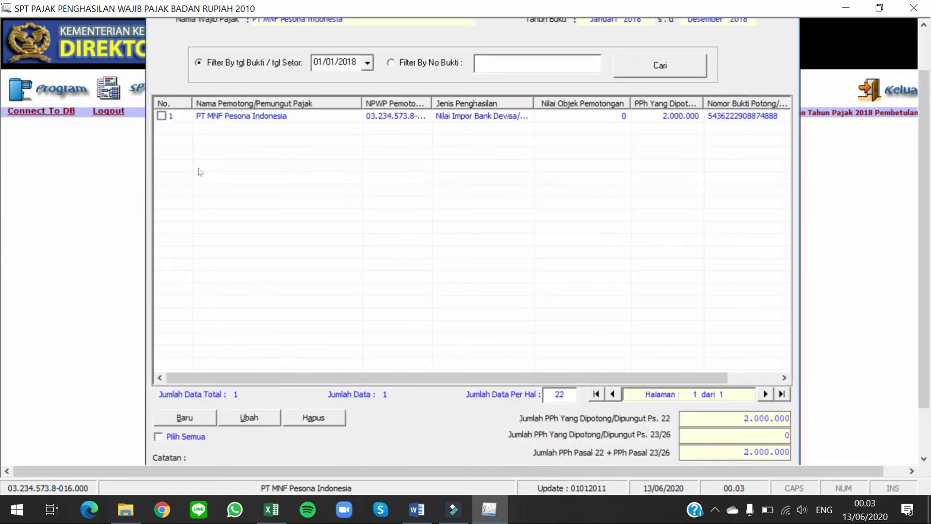
pyautogui.click(184, 116)
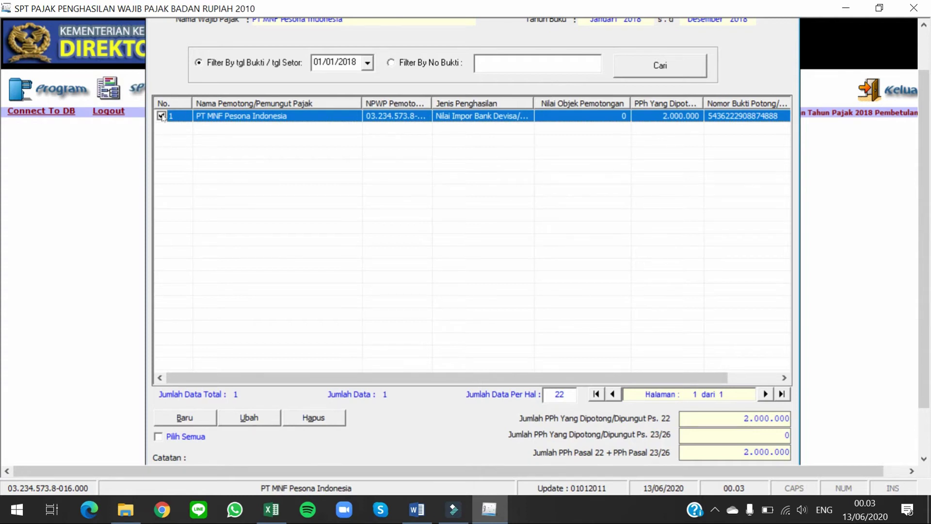
pyautogui.click(248, 418)
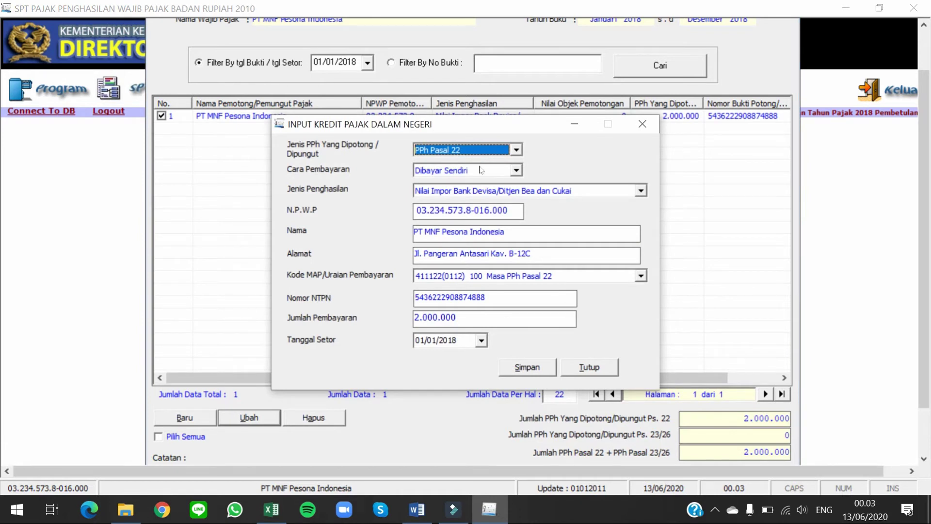
pyautogui.click(589, 367)
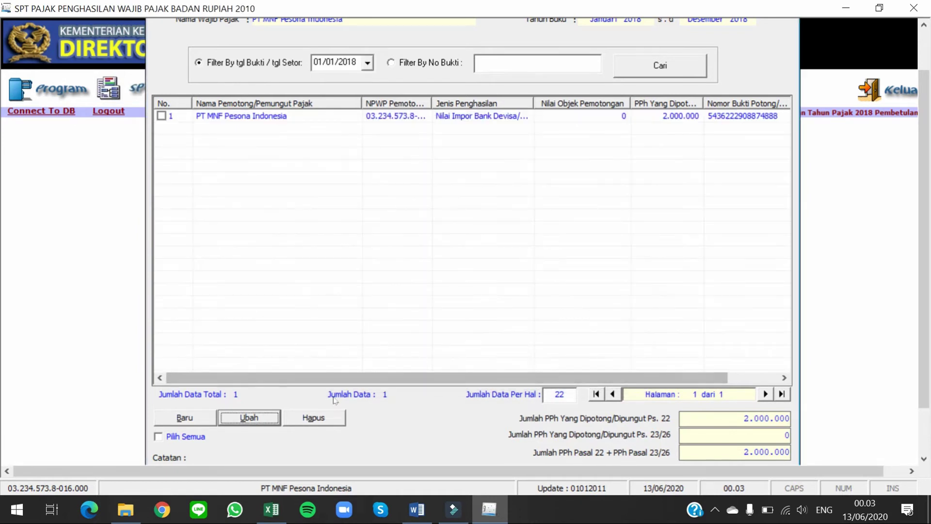
# Step: Delete the PT MNF Pesona Indonesia credit entry, confirm, and close the form
pyautogui.click(180, 119)
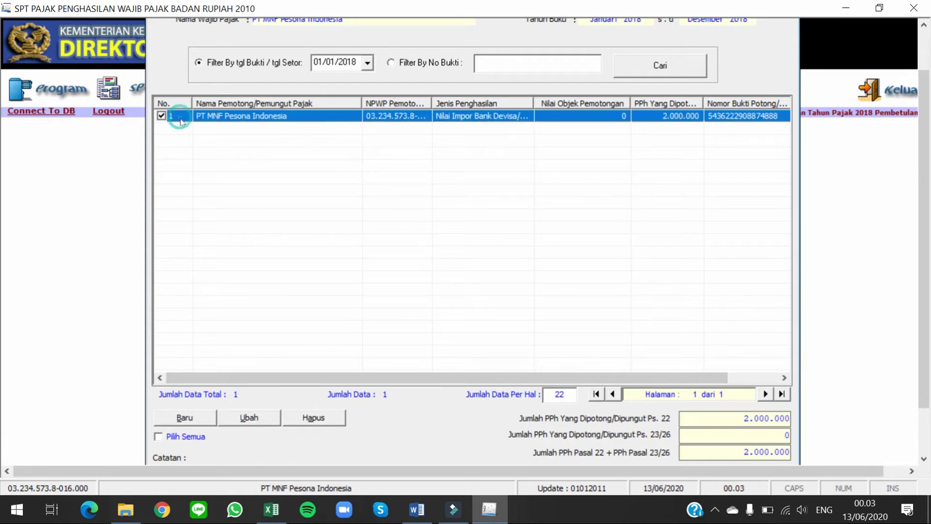
pyautogui.click(313, 417)
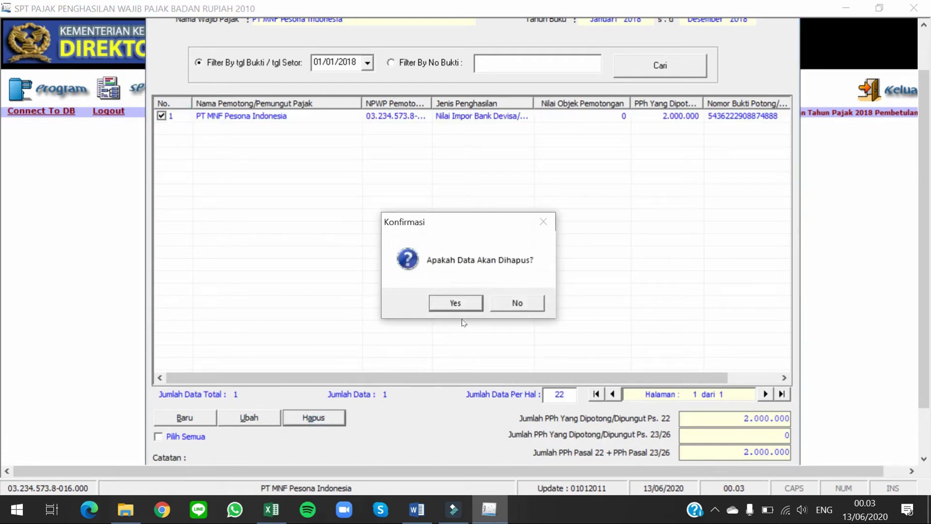
pyautogui.click(459, 303)
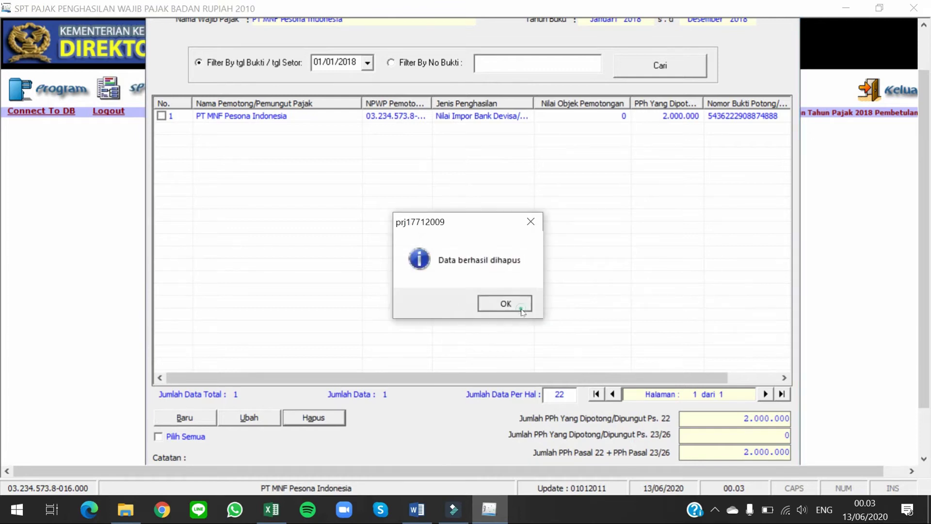
pyautogui.click(521, 310)
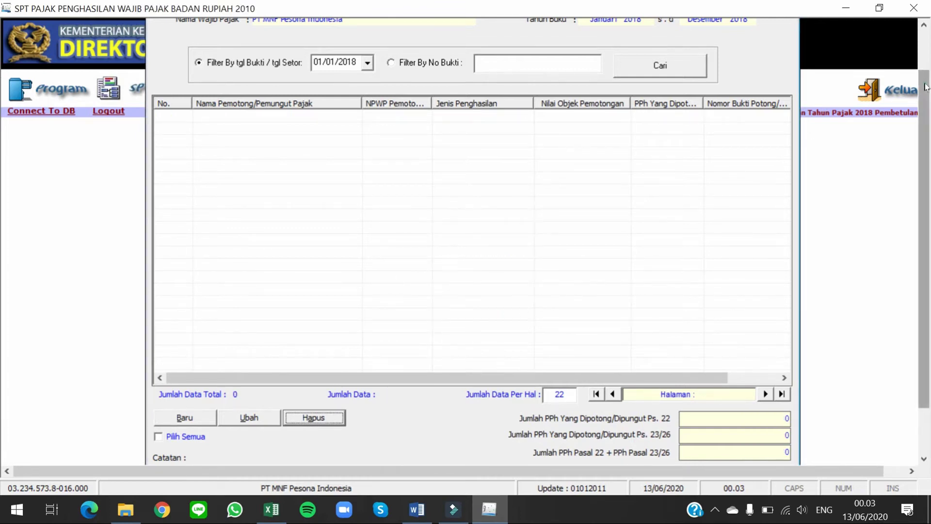
pyautogui.moveTo(924, 83); pyautogui.dragTo(921, 34)
pyautogui.click(786, 33)
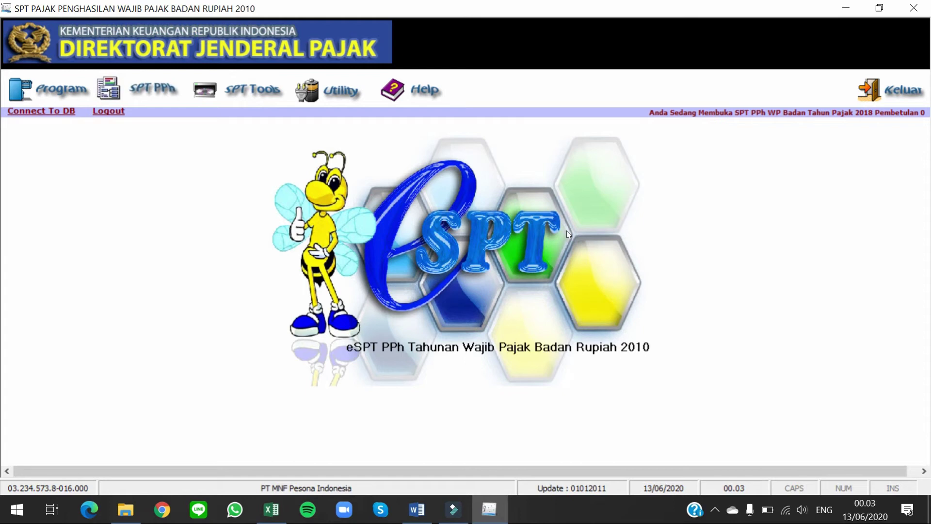
# Step: Open Impor Data, set Tahun Pajak to 2018, and load 'impor kredit pajak csv'
pyautogui.click(345, 91)
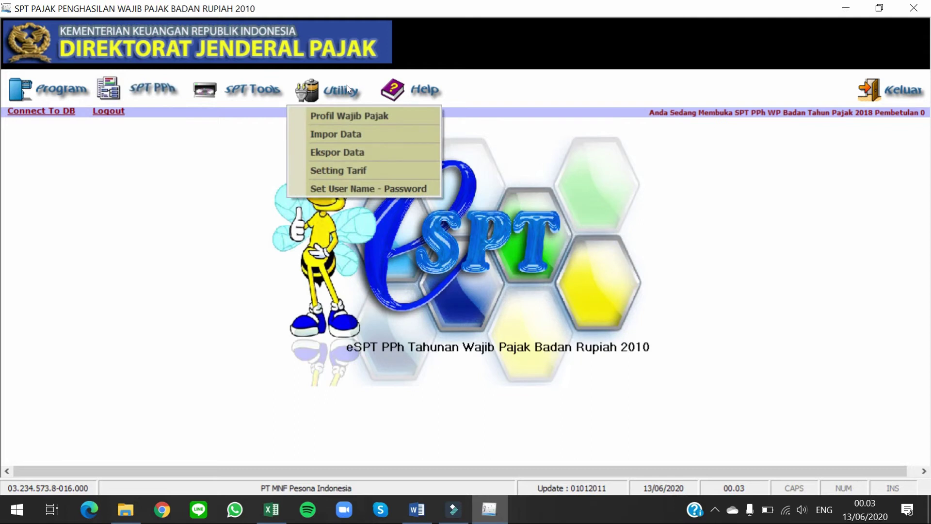
pyautogui.click(356, 135)
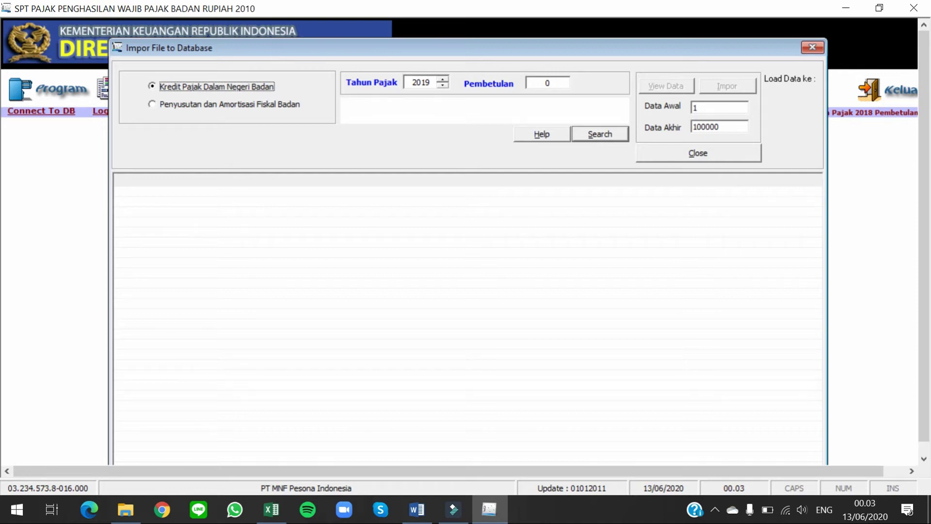
pyautogui.click(442, 86)
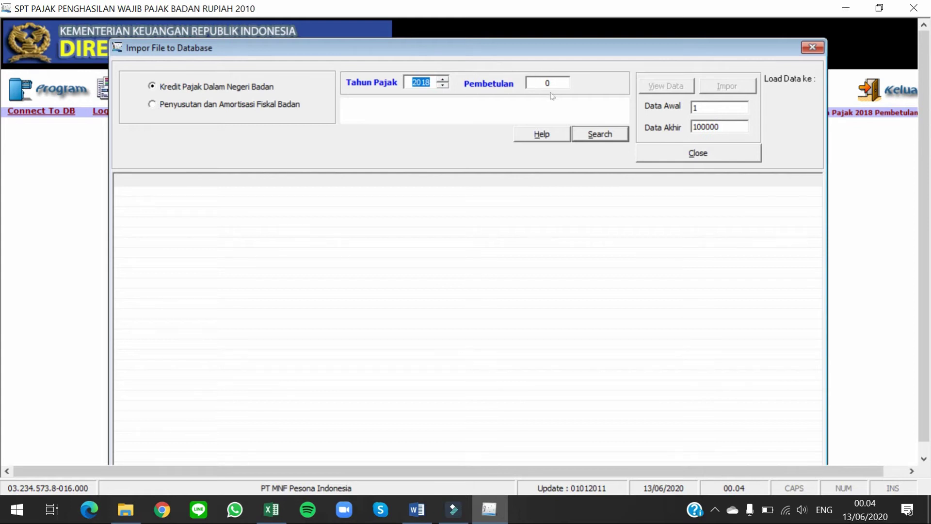
pyautogui.click(603, 135)
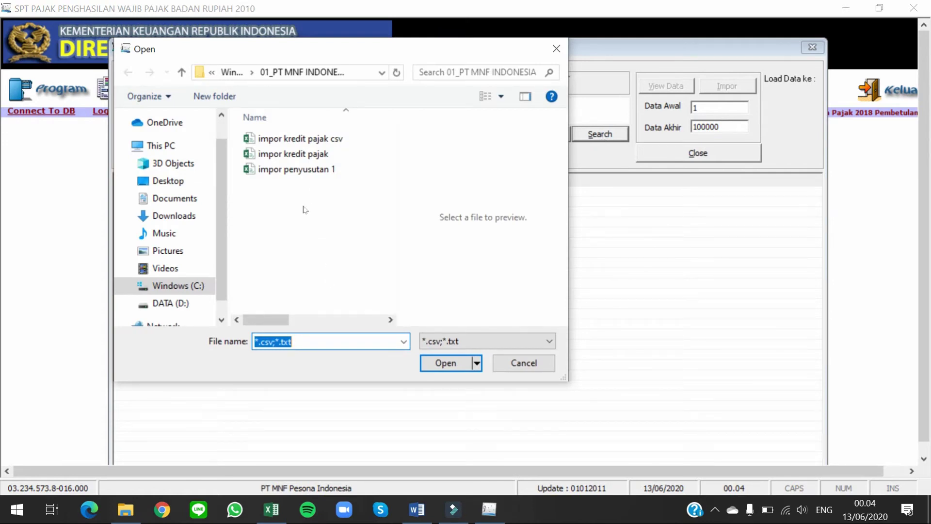
pyautogui.click(291, 139)
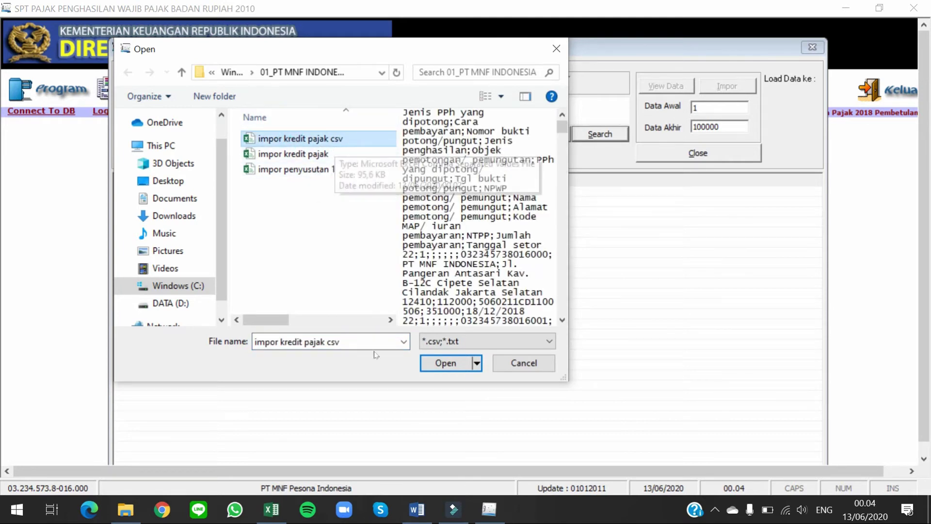
pyautogui.click(438, 364)
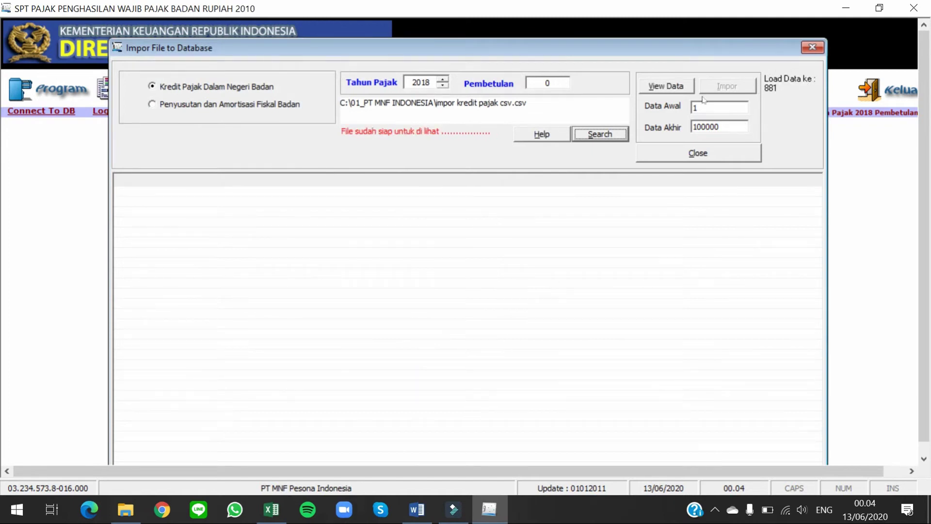
# Step: Preview the 880 credit rows with View Data, then start the Impor into the database
pyautogui.click(671, 82)
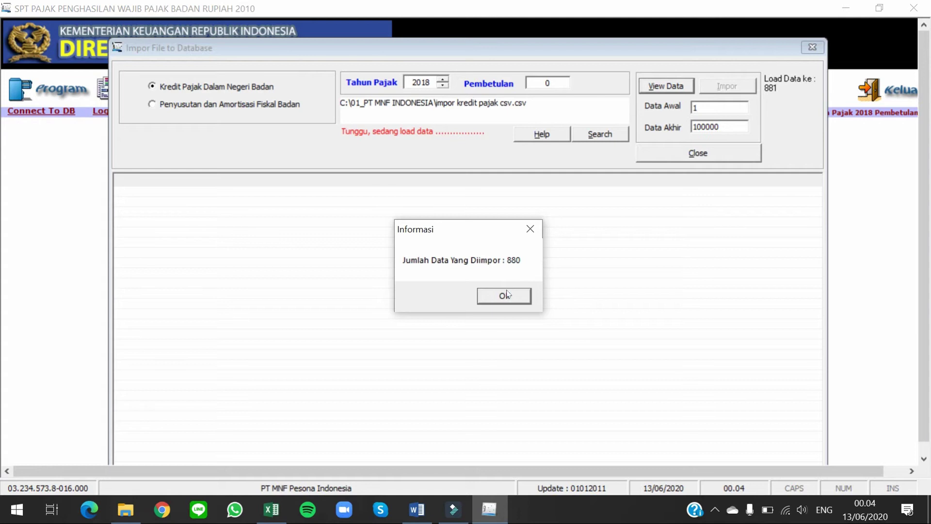
pyautogui.click(504, 295)
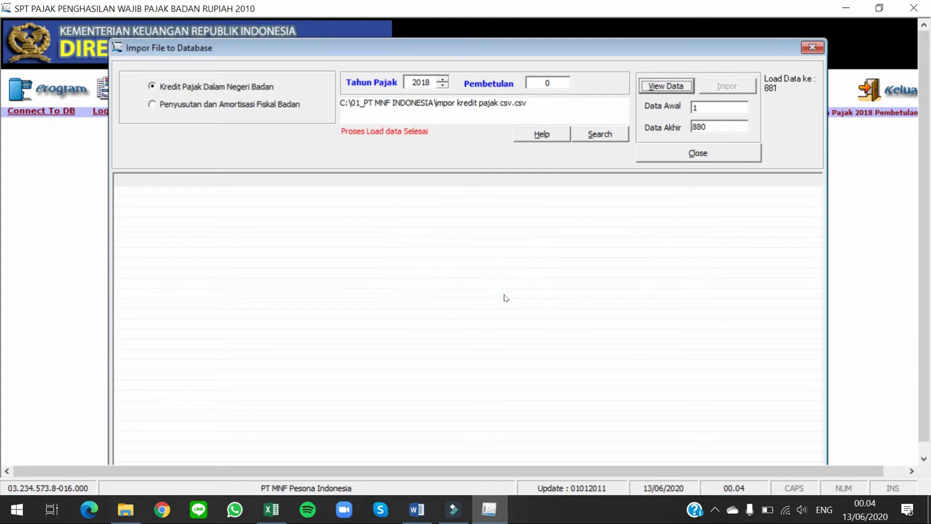
pyautogui.click(688, 85)
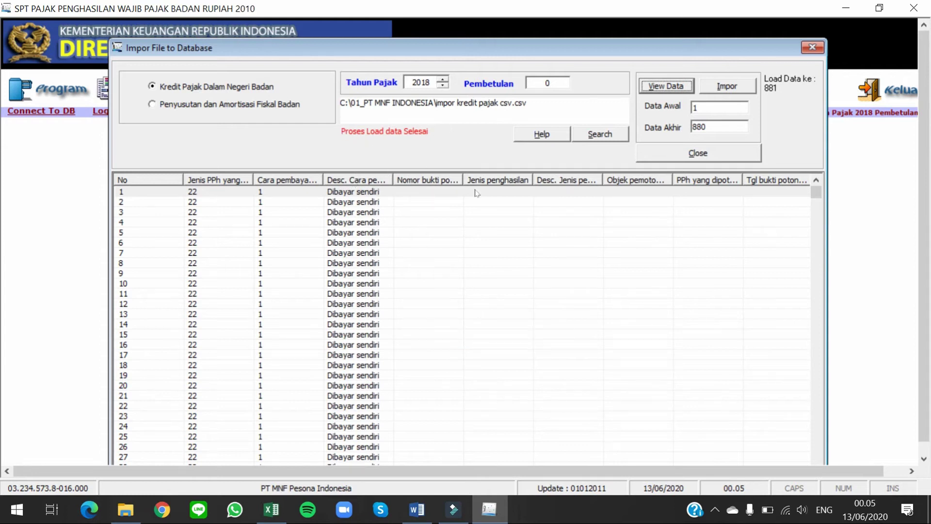
pyautogui.click(745, 84)
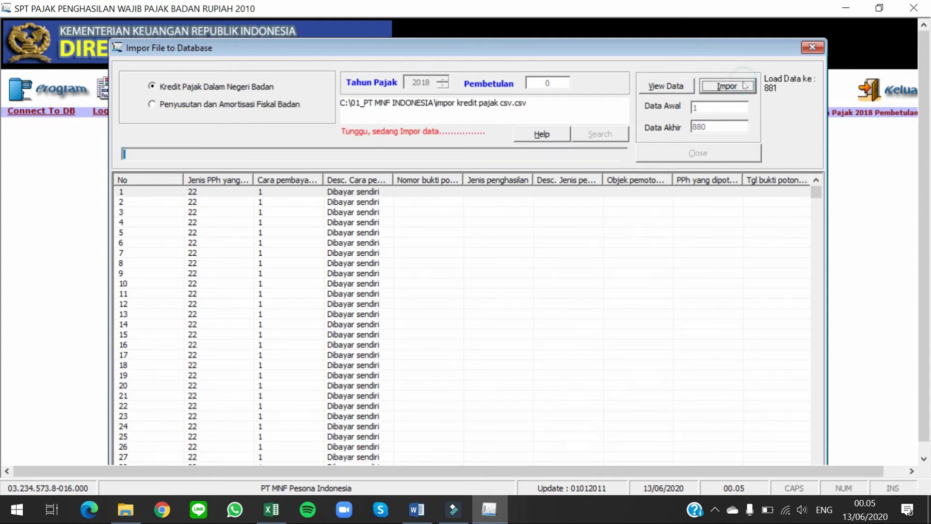
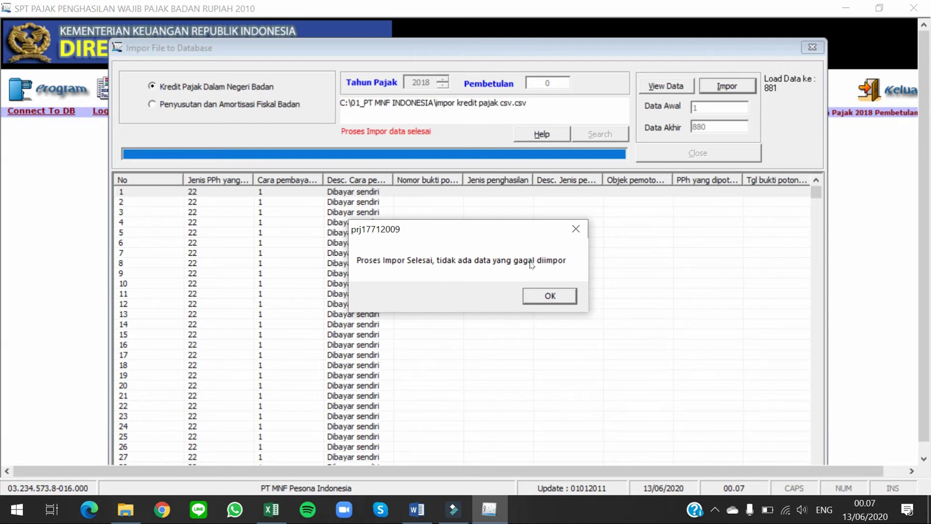
# Step: Acknowledge the finished import of 'impor kredit pajak csv' and close the Impor File to Database window
pyautogui.click(565, 295)
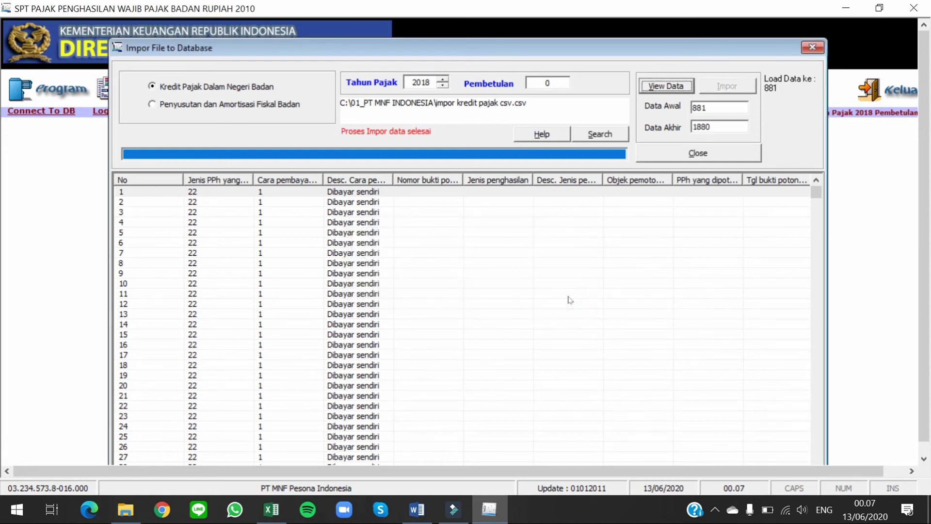
pyautogui.click(722, 153)
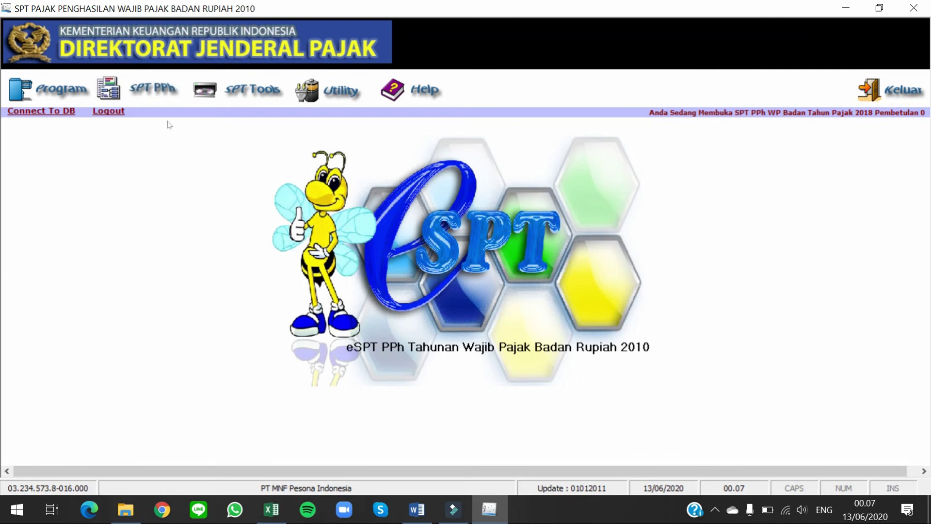
pyautogui.click(159, 95)
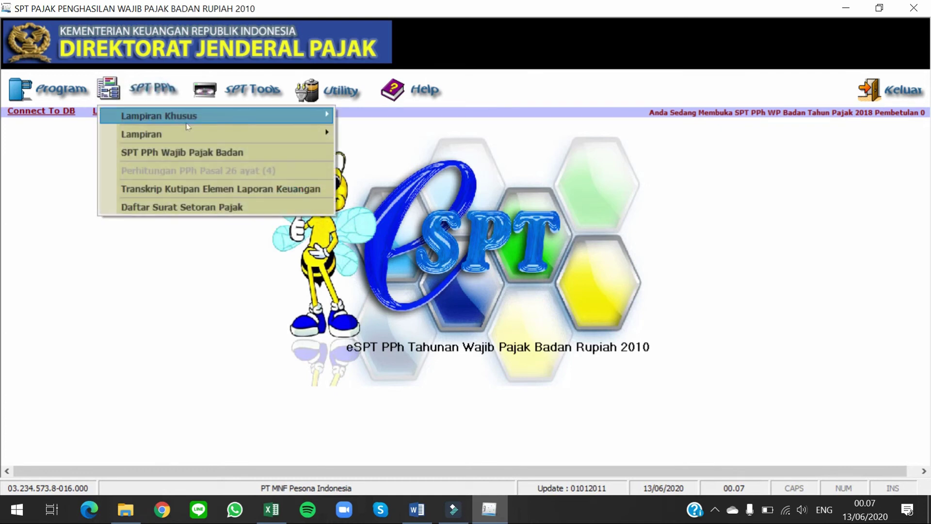
pyautogui.moveTo(218, 134)
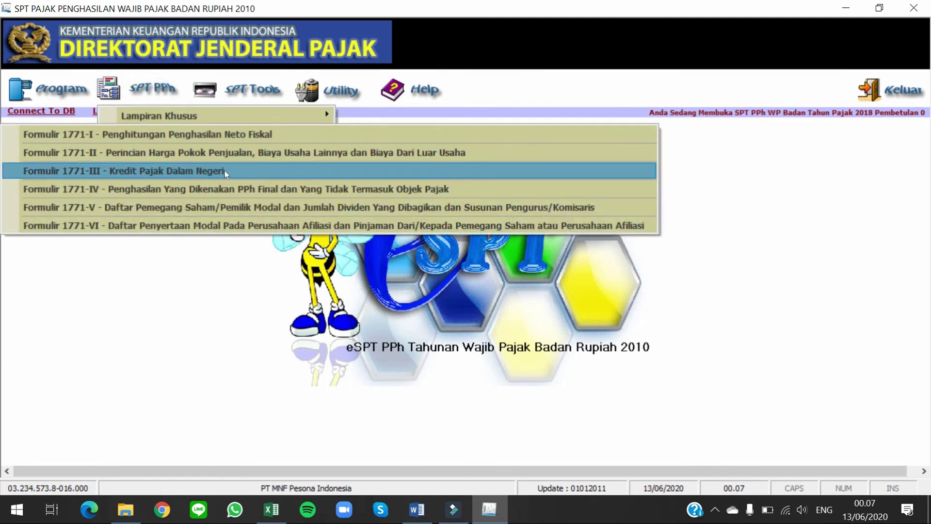
pyautogui.click(225, 173)
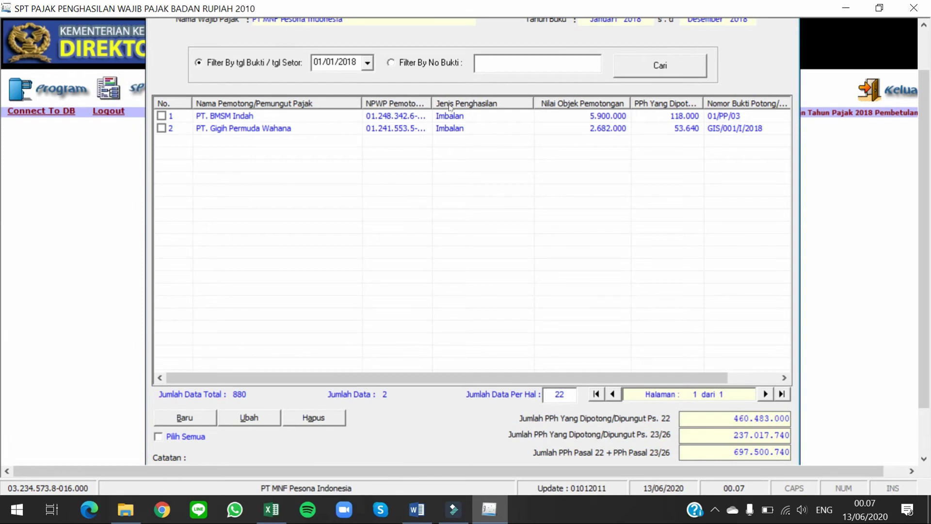
pyautogui.click(448, 67)
pyautogui.click(682, 71)
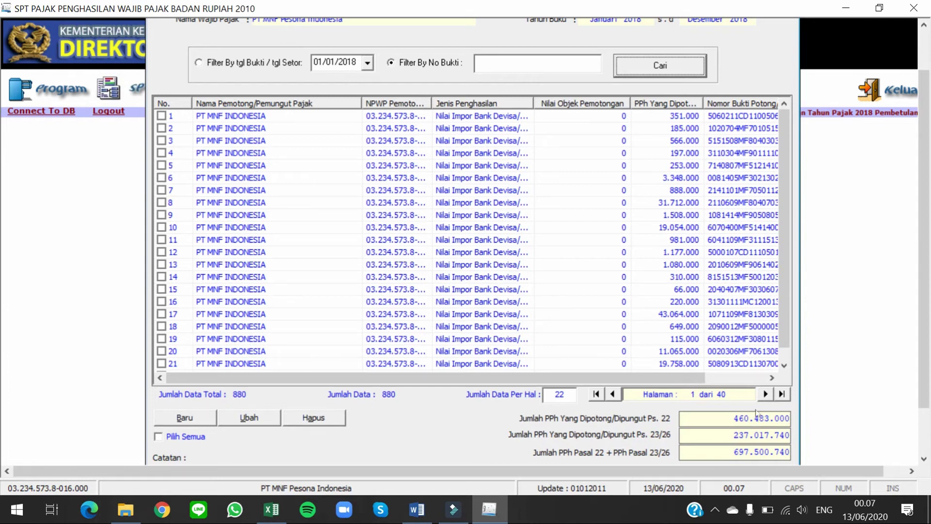
pyautogui.moveTo(733, 418); pyautogui.dragTo(785, 418)
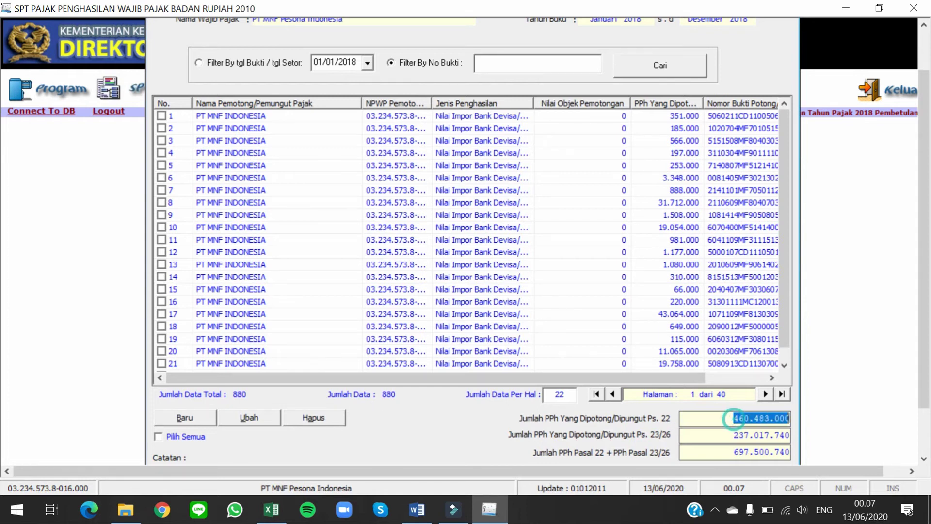
pyautogui.moveTo(732, 435); pyautogui.dragTo(789, 435)
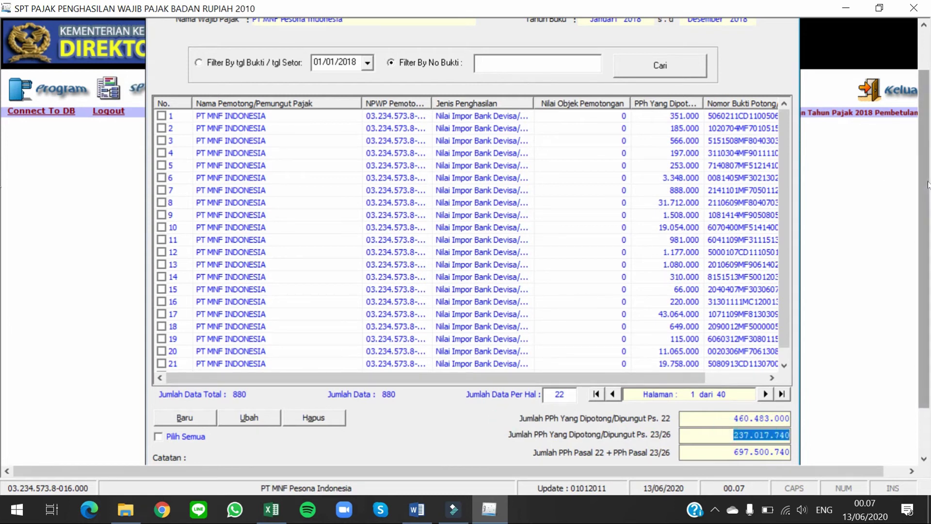
pyautogui.scroll(2, 885, 62)
pyautogui.click(785, 33)
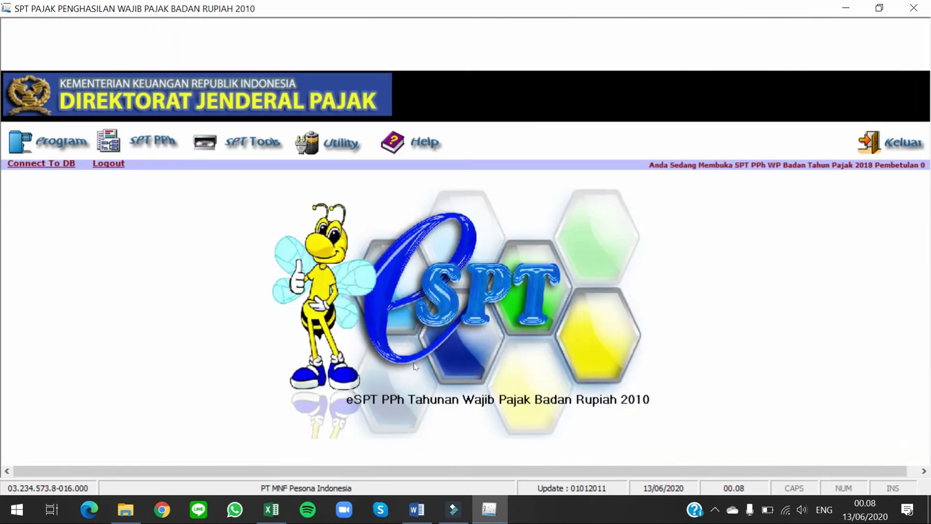
# Step: Close Formulir 1771-III, start a new Kredit Pajak Luar Negeri entry, and bring up the Word assignment
pyautogui.click(414, 363)
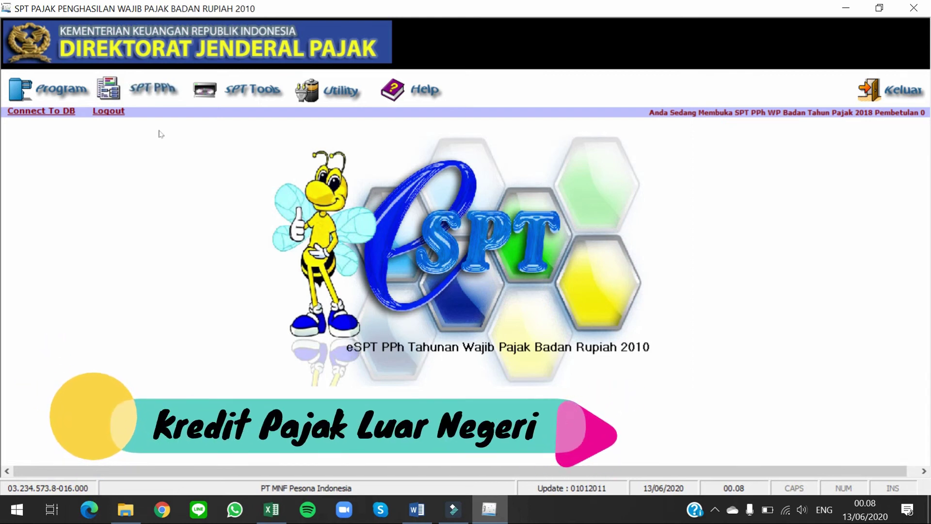
pyautogui.click(166, 95)
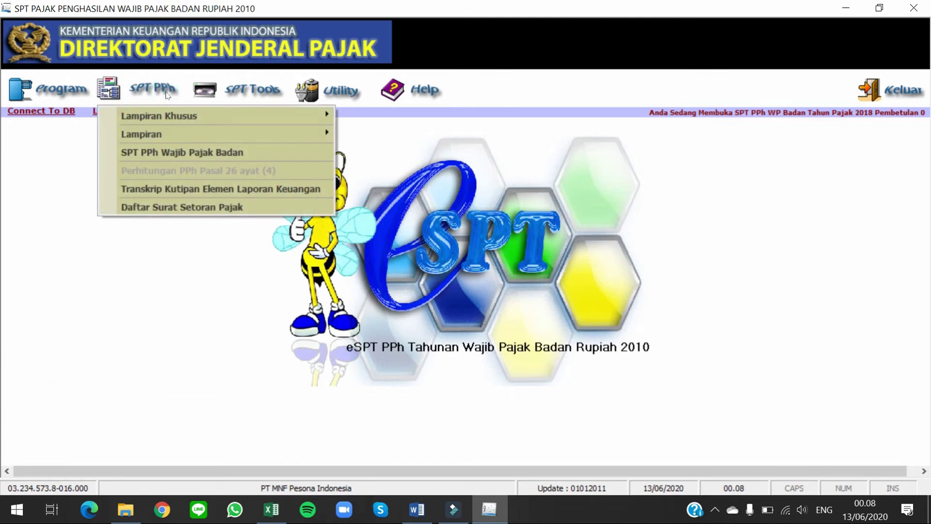
pyautogui.moveTo(181, 117)
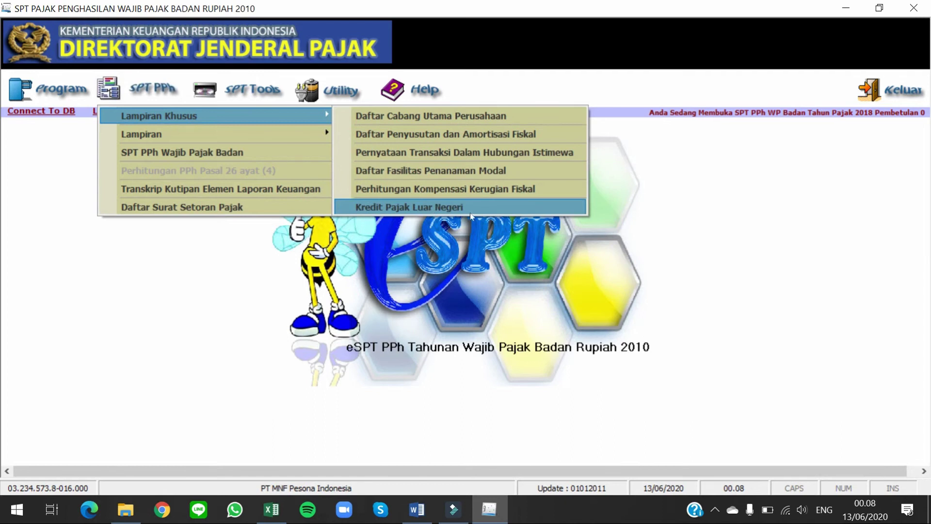
pyautogui.click(499, 208)
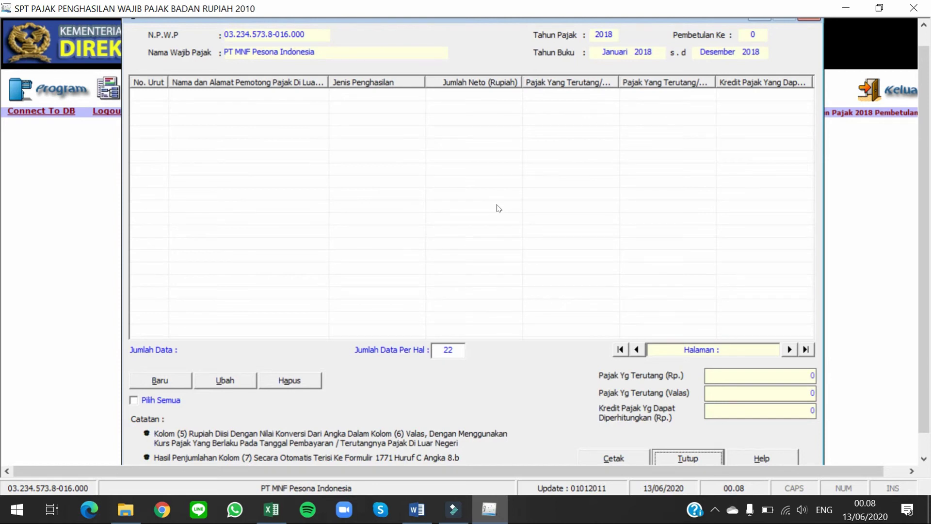
pyautogui.click(173, 382)
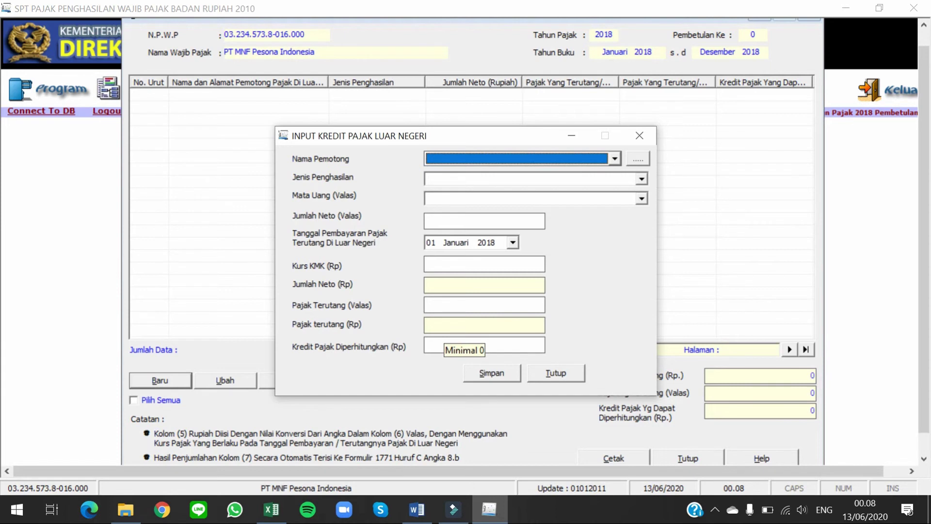
pyautogui.hotkey('alt', 'Tab')
pyautogui.press('Tab')
pyautogui.press('Tab')
pyautogui.press('Tab')
pyautogui.press('Tab')
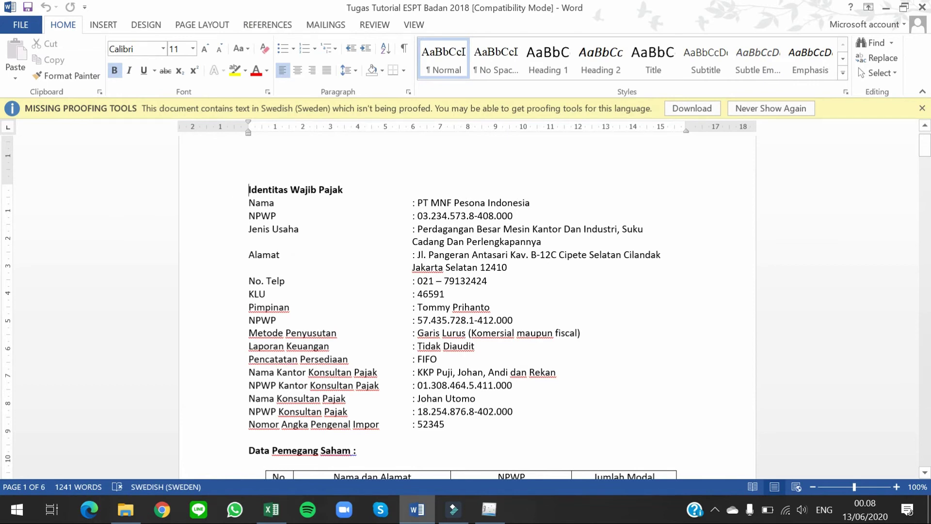
# Step: Find the 'Penghasilan Dividen sebesar' Thai dividend item on page 3 of the Word assignment
pyautogui.moveTo(925, 146); pyautogui.dragTo(925, 281)
pyautogui.scroll(-4, 667, 324)
pyautogui.scroll(2, 667, 324)
pyautogui.scroll(-2, 660, 319)
pyautogui.scroll(-12, 660, 319)
pyautogui.scroll(4, 660, 319)
pyautogui.scroll(12, 664, 297)
pyautogui.scroll(3, 465, 301)
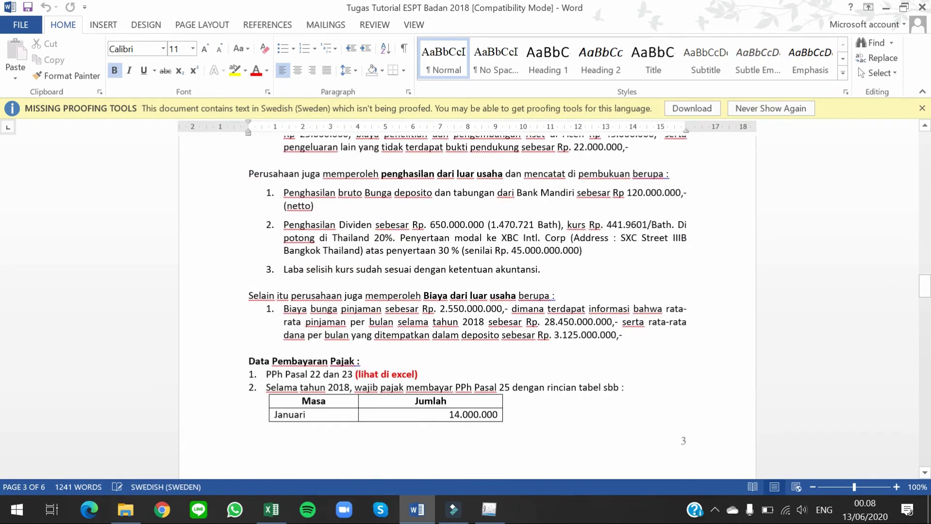
pyautogui.moveTo(283, 226); pyautogui.dragTo(412, 225)
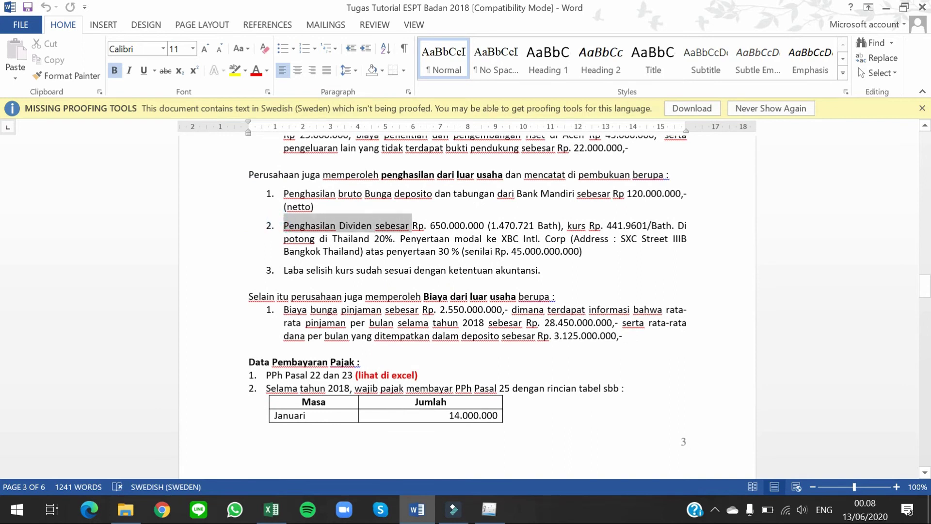
pyautogui.click(595, 227)
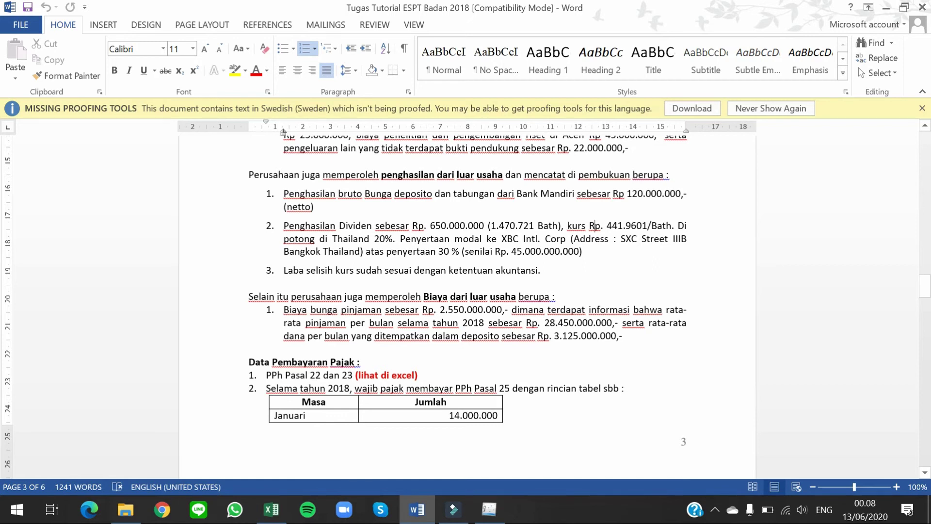
pyautogui.hotkey('alt', 'Tab')
pyautogui.hotkey('alt', 'Tab')
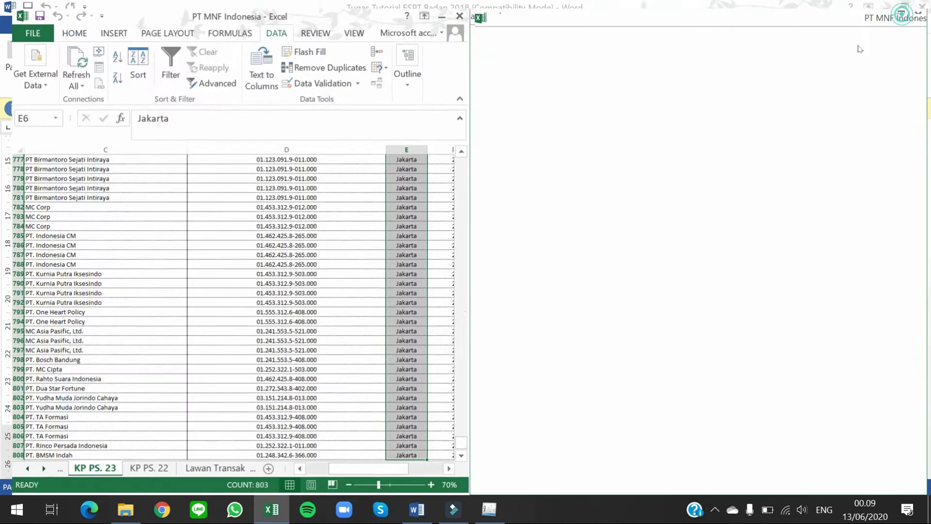
# Step: Maximize Excel and review the Pasal 24 foreign tax credit table on the Perhitungan sheet
pyautogui.click(903, 9)
pyautogui.click(49, 468)
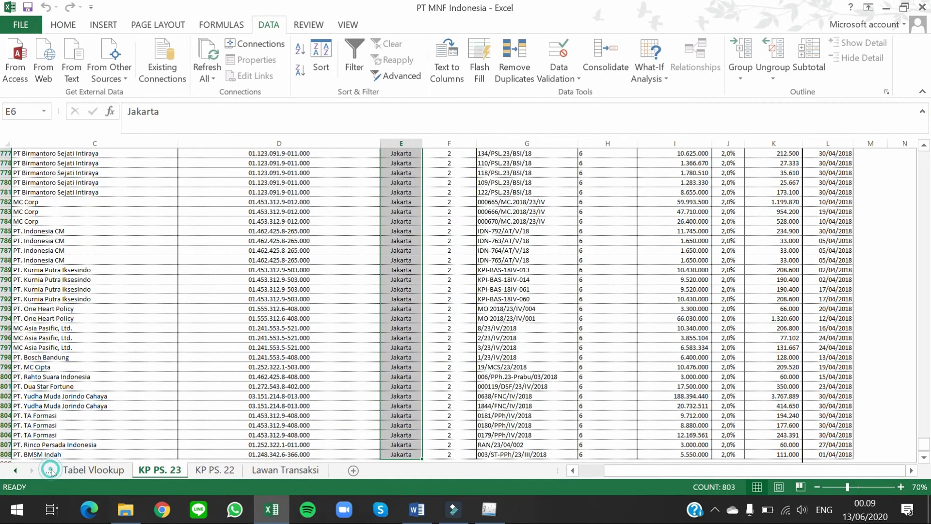
pyautogui.click(51, 470)
pyautogui.click(50, 470)
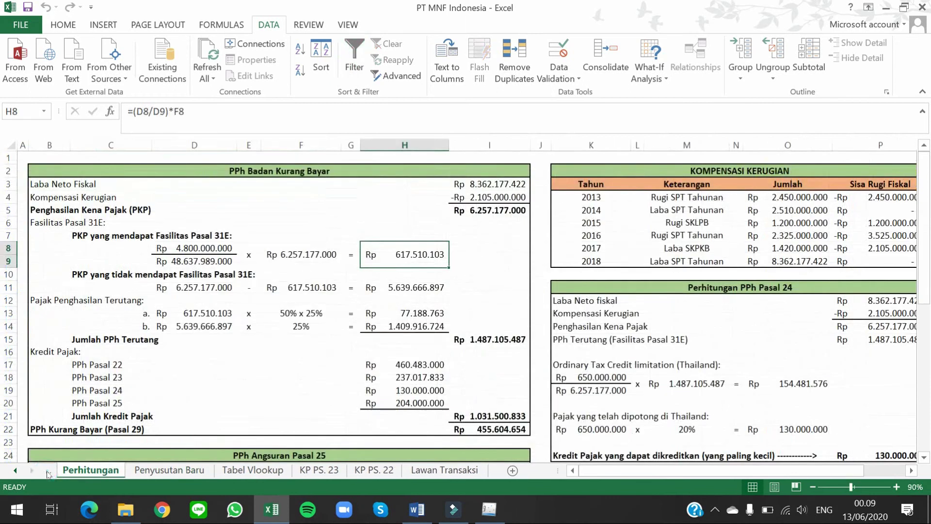
pyautogui.click(197, 470)
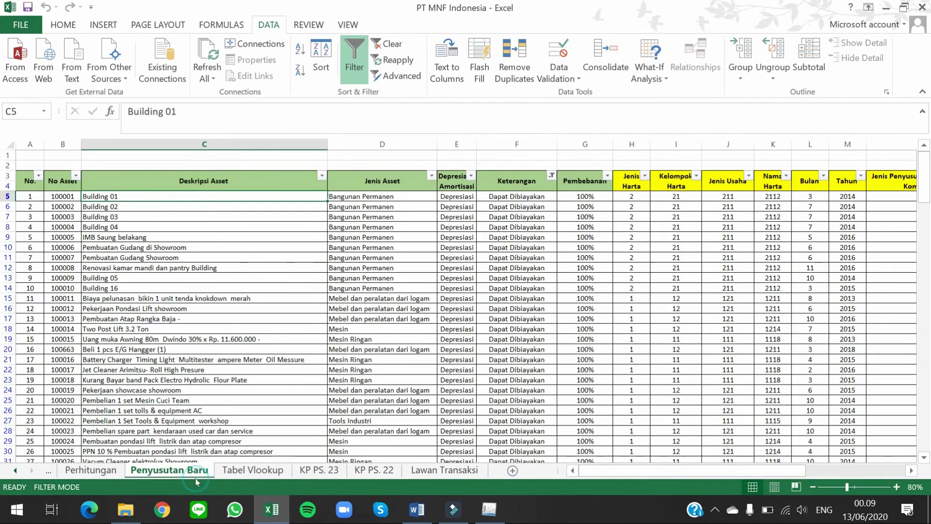
pyautogui.click(97, 470)
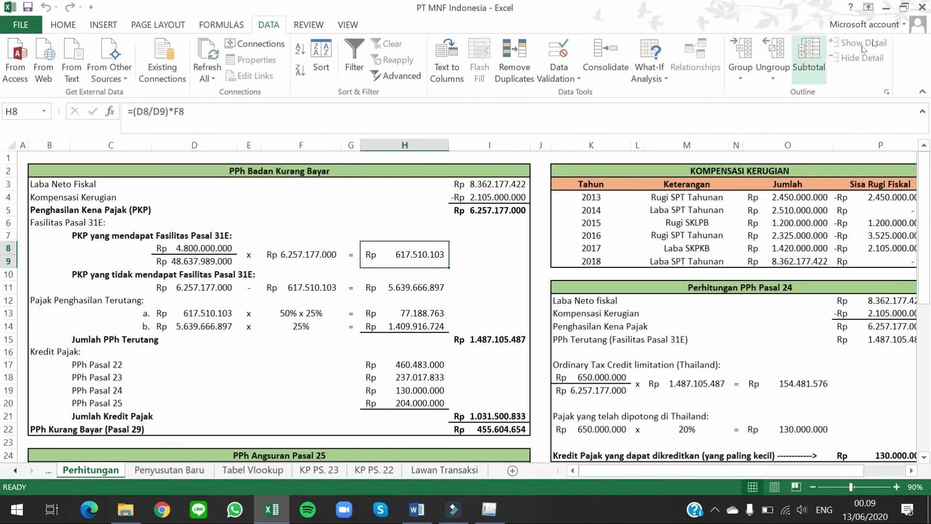
pyautogui.click(888, 11)
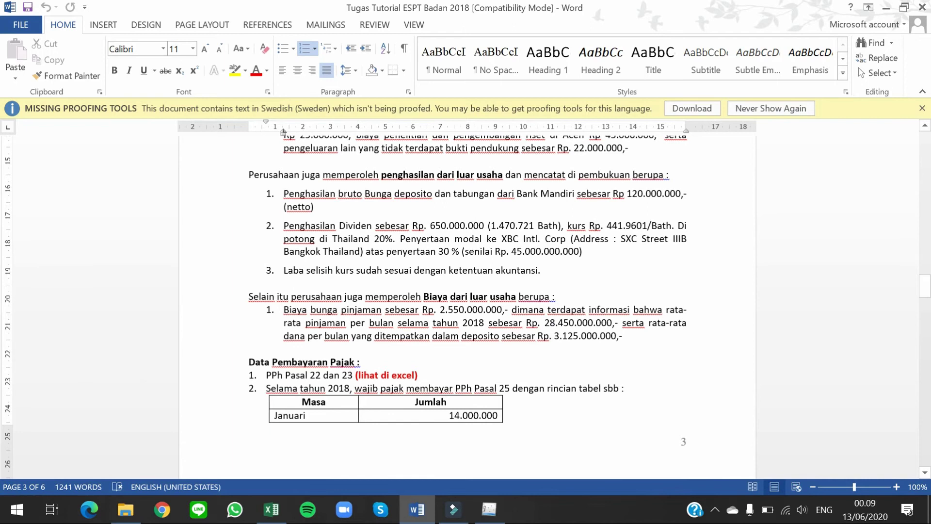
# Step: Reread the 'Penghasilan Dividen' wording in item 2, then return to the e-SPT credit form
pyautogui.click(375, 225)
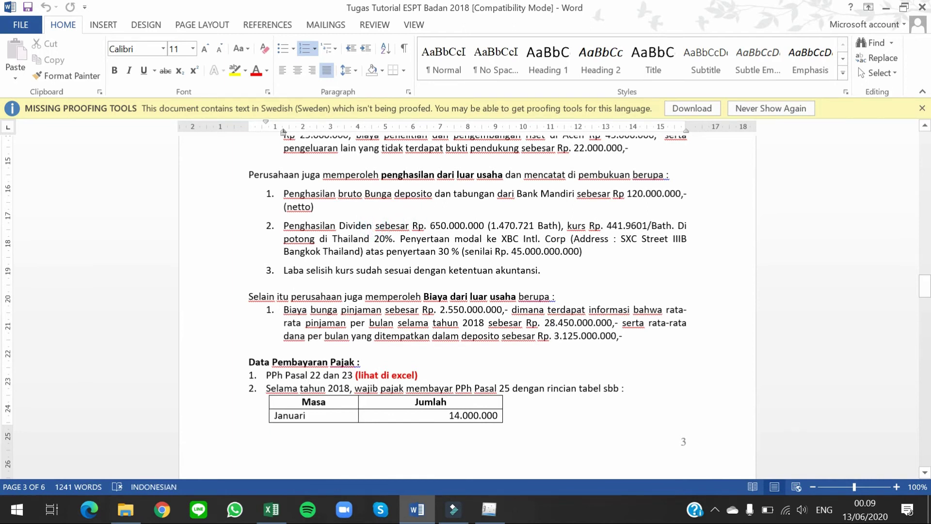
pyautogui.moveTo(285, 225); pyautogui.dragTo(374, 225)
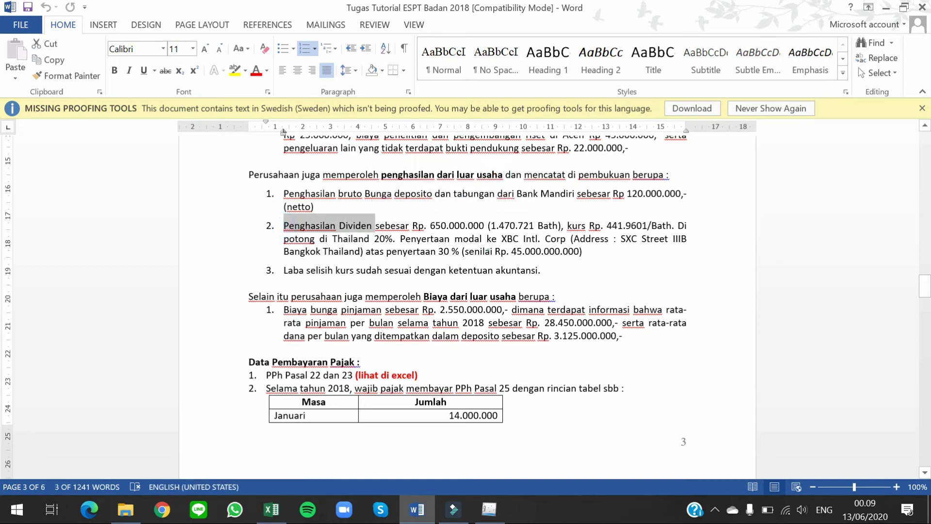
pyautogui.click(491, 251)
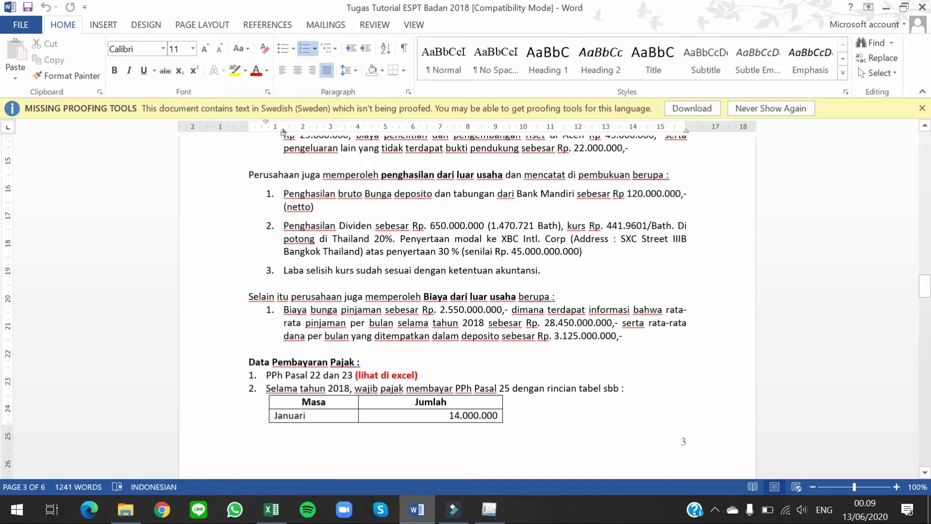
pyautogui.hotkey('alt', 'Tab')
pyautogui.hotkey('alt', 'Tab')
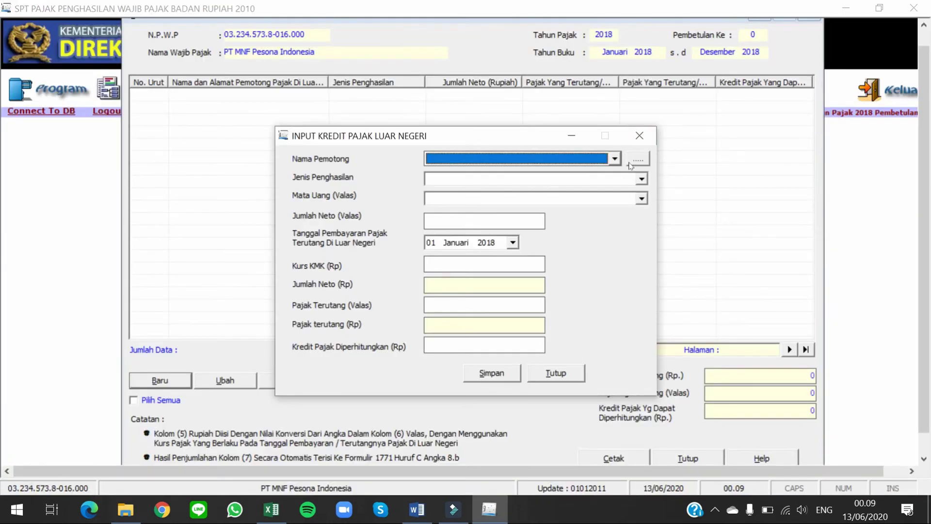
# Step: Find the withholder list empty, so start a new Input Referensi Pemotong Luar Negeri entry
pyautogui.click(614, 159)
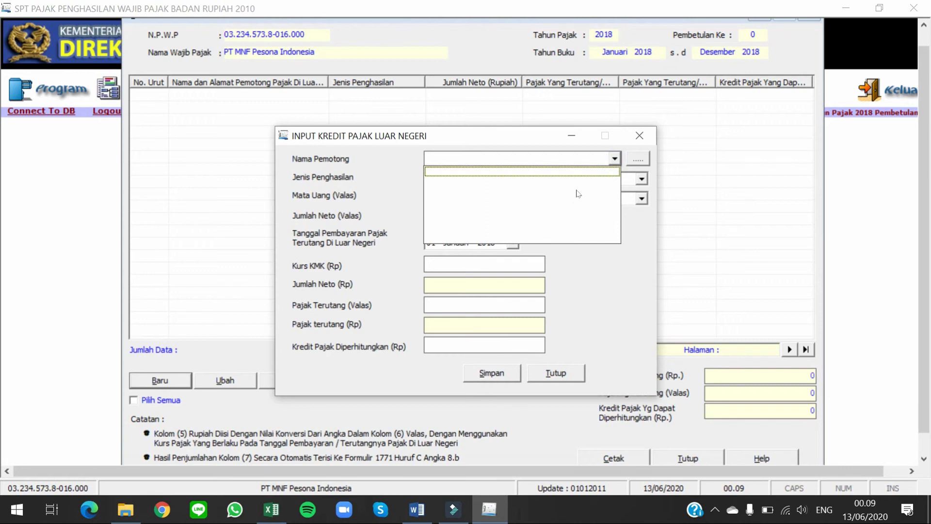
pyautogui.click(614, 159)
pyautogui.click(645, 164)
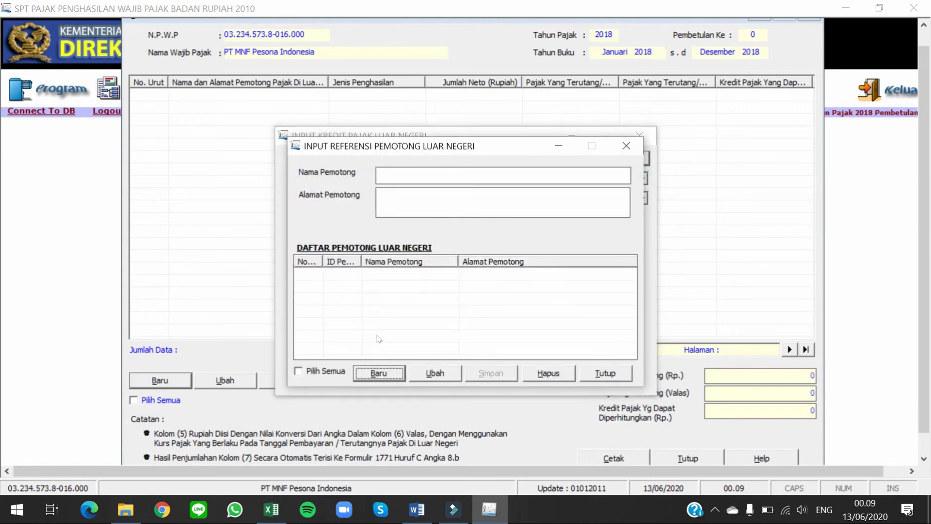
pyautogui.click(390, 373)
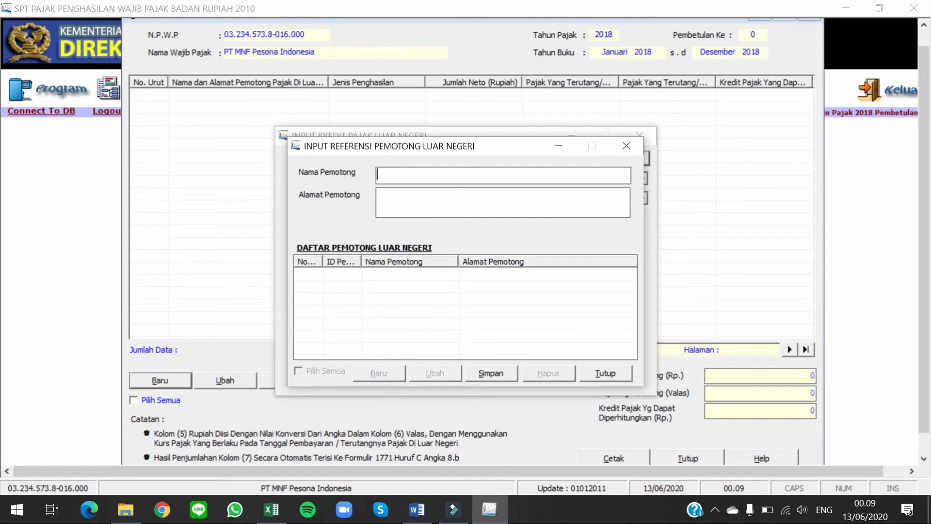
pyautogui.hotkey('alt', 'Tab')
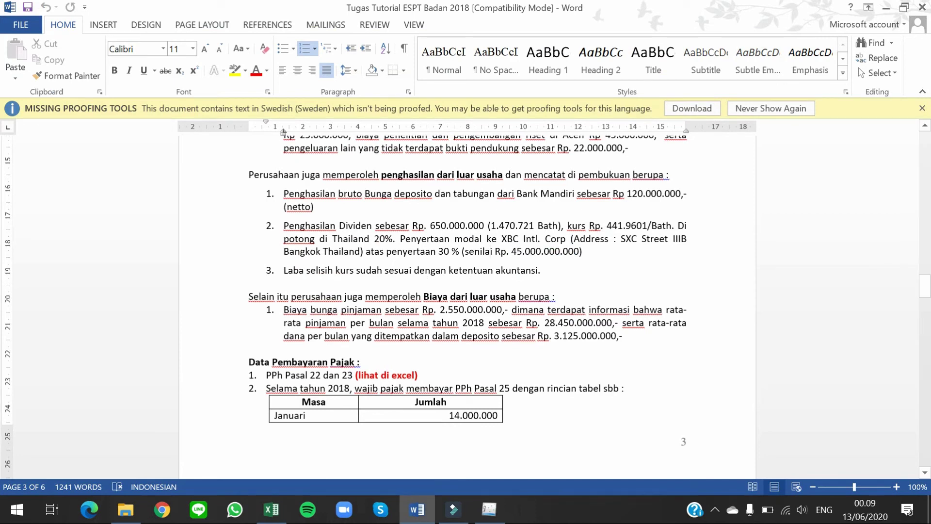
# Step: Paste 'XBC Intl. Corp' from Word into Nama Pemotong and copy its Bangkok address
pyautogui.moveTo(500, 239); pyautogui.dragTo(570, 238)
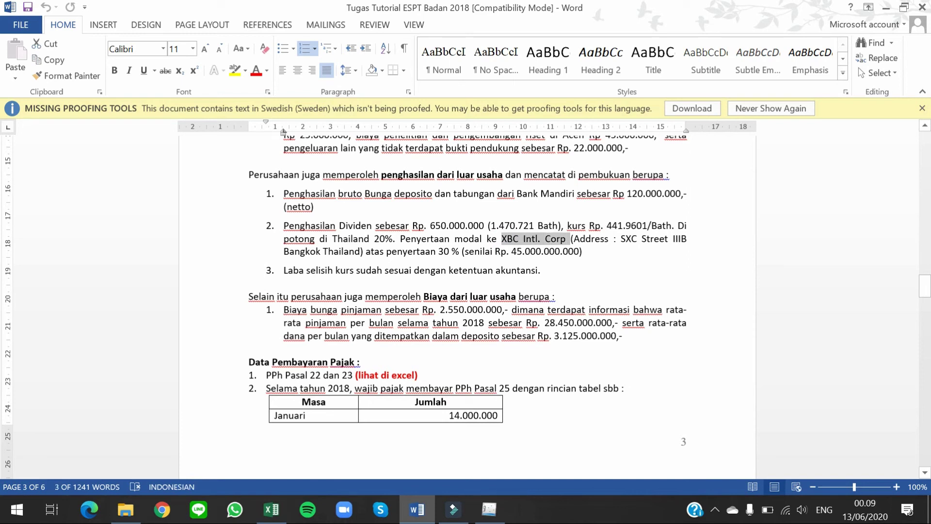
pyautogui.hotkey('ctrl', 'c')
pyautogui.hotkey('alt', 'Tab')
pyautogui.hotkey('ctrl', 'v')
pyautogui.hotkey('alt', 'Tab')
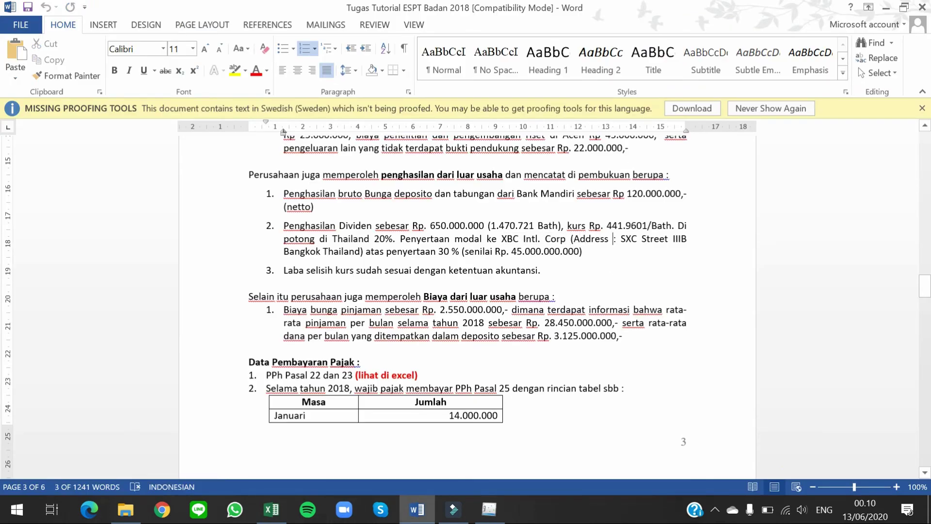
pyautogui.moveTo(621, 238); pyautogui.dragTo(361, 251)
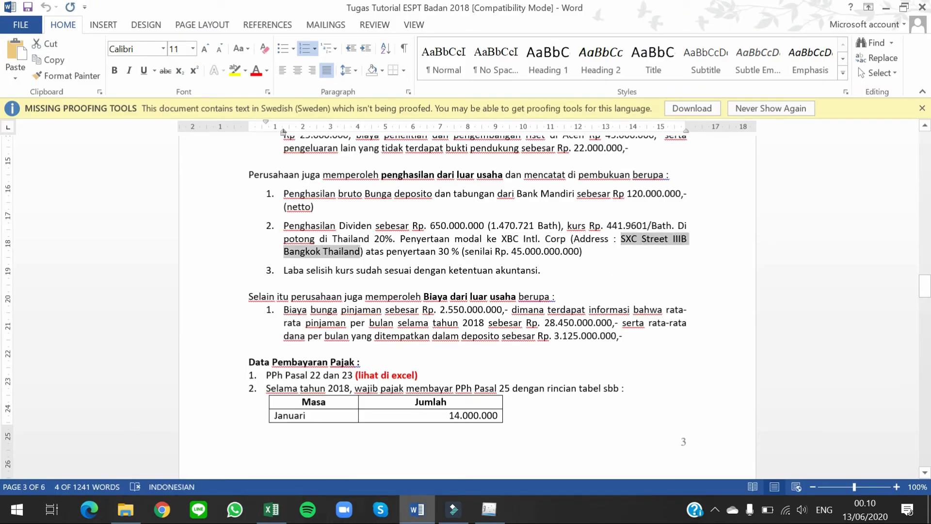
pyautogui.hotkey('alt', 'Tab')
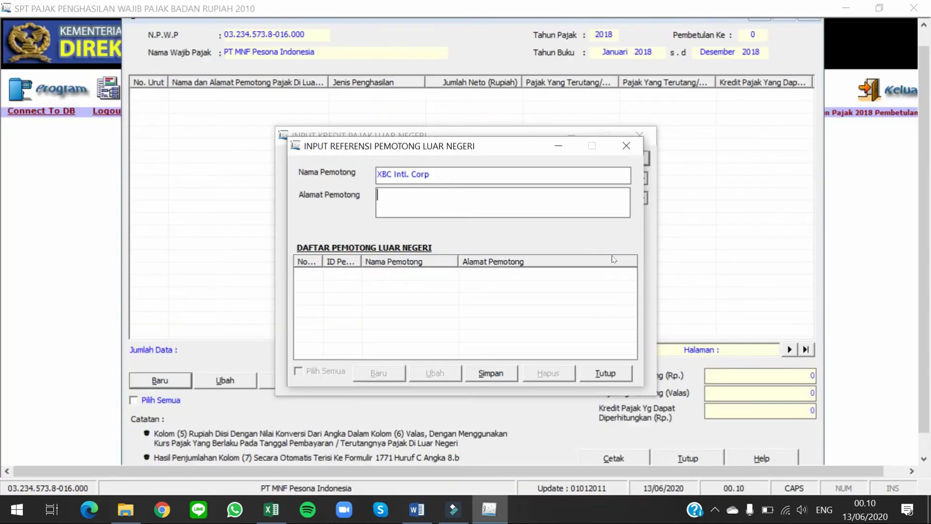
# Step: Paste the Bangkok address into Alamat Pemotong, save the XBC Intl. Corp withholder, and close
pyautogui.hotkey('ctrl', 'v')
pyautogui.press('Tab')
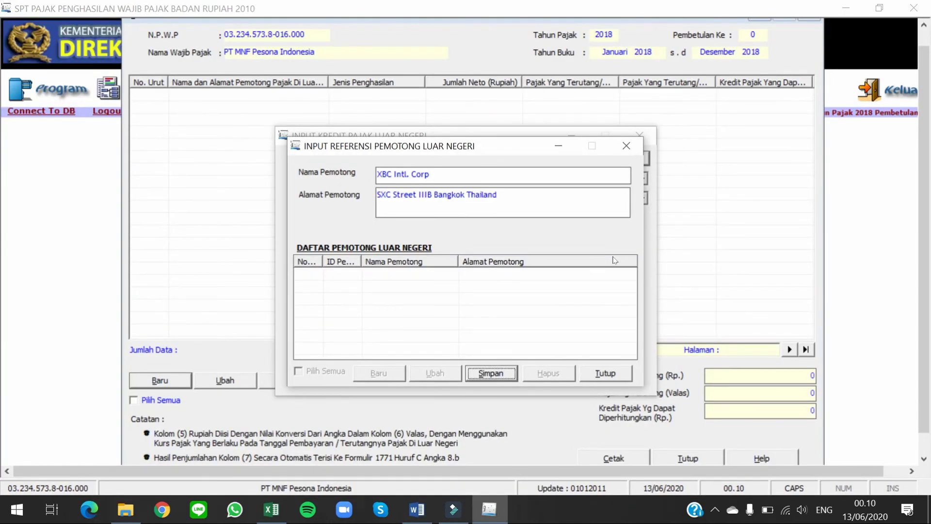
pyautogui.press('Return')
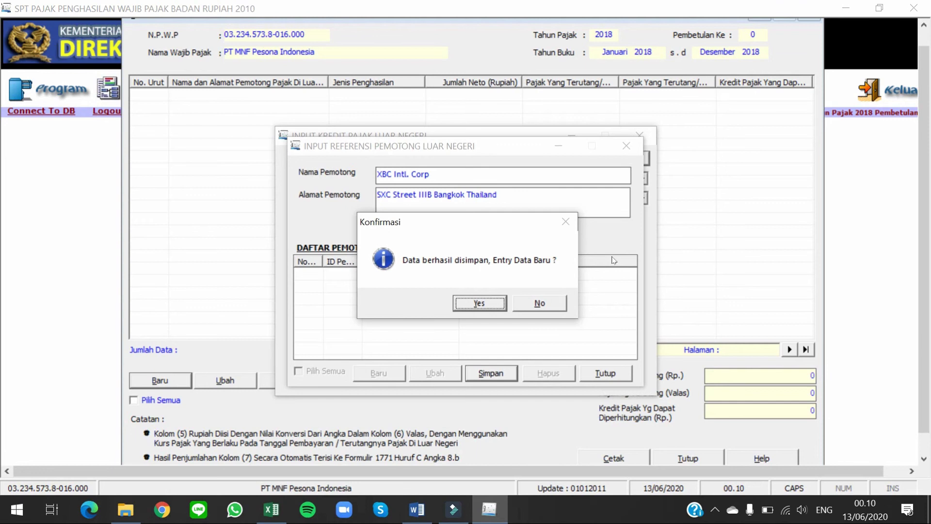
pyautogui.press('Return')
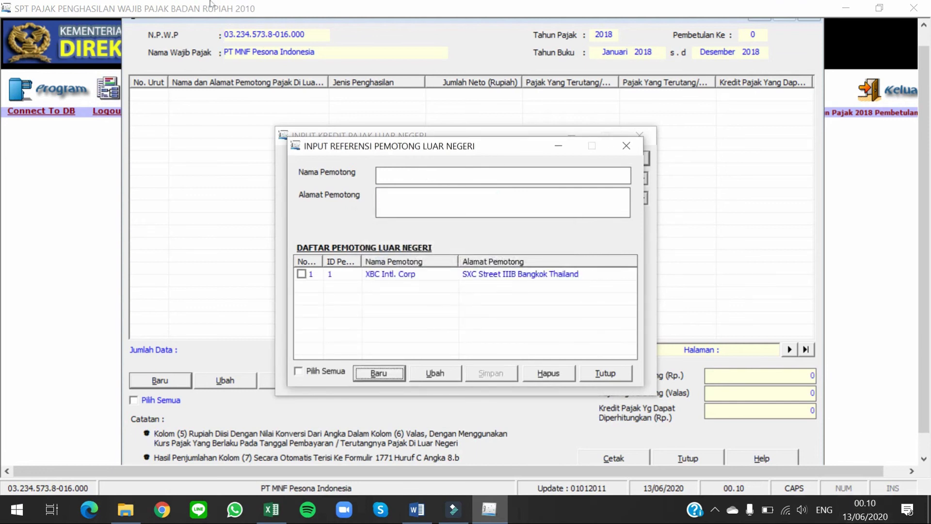
pyautogui.click(622, 372)
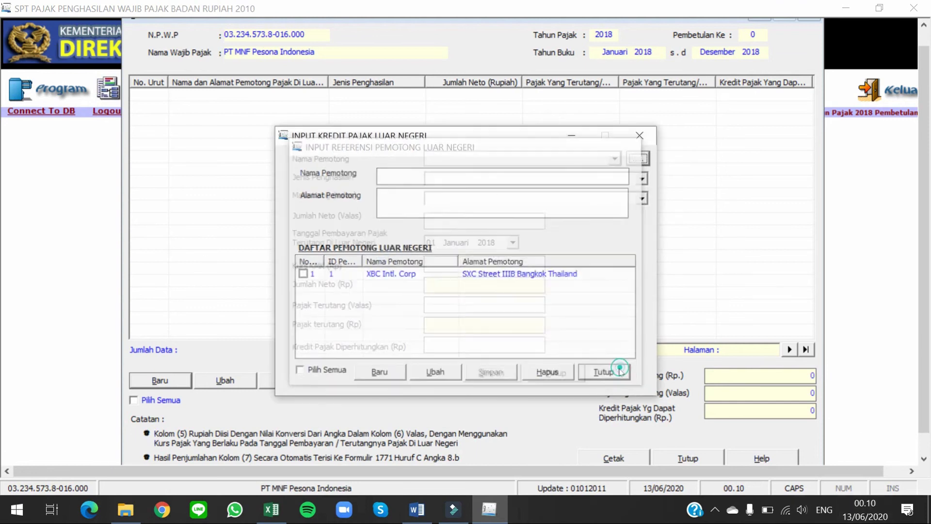
# Step: Choose XBC Intl. Corp as withholder, Dividen as income type, and Bath Thailand as currency
pyautogui.click(614, 159)
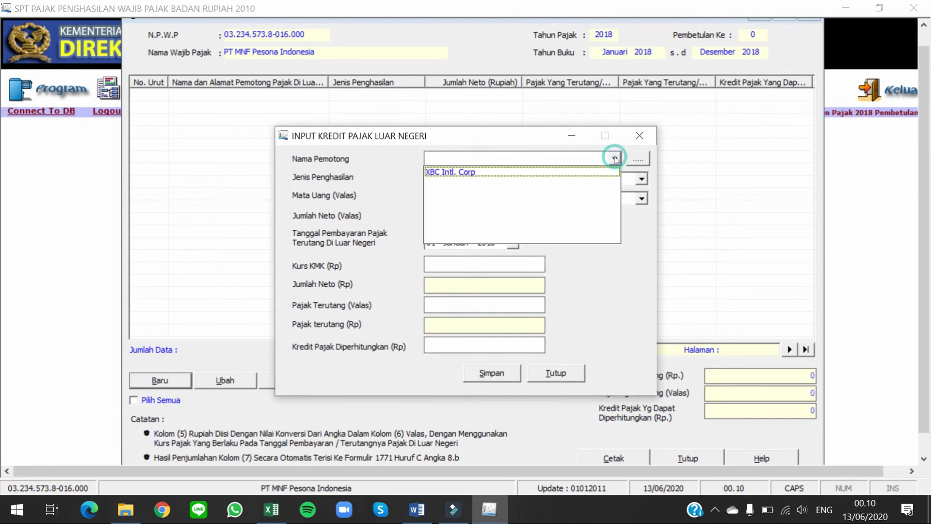
pyautogui.click(479, 172)
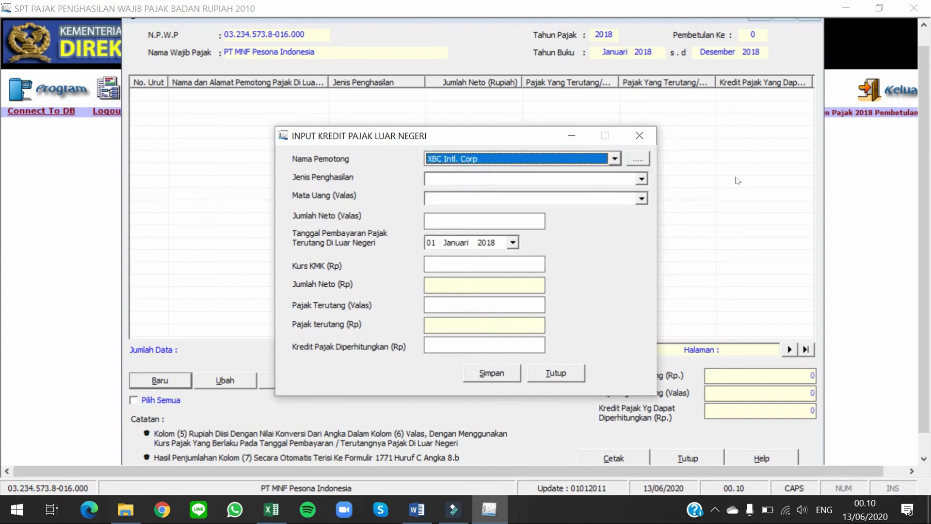
pyautogui.click(643, 179)
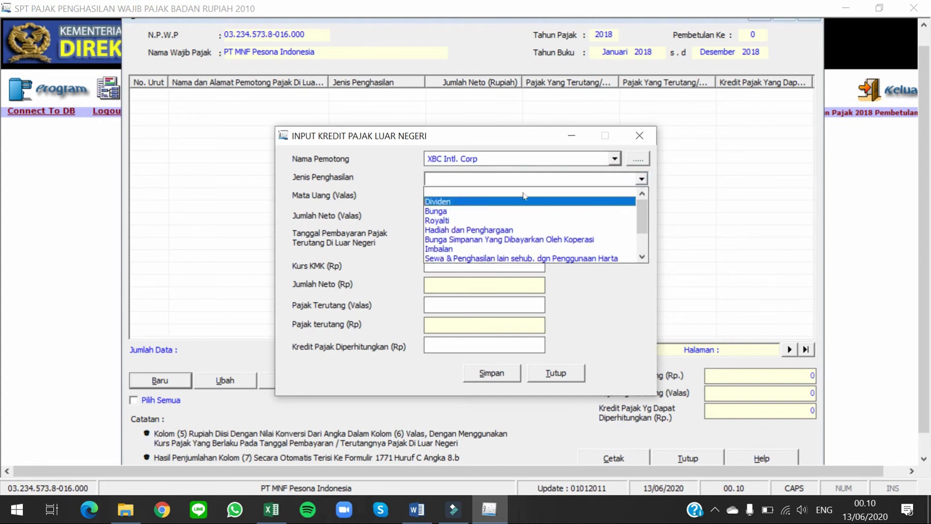
pyautogui.click(470, 201)
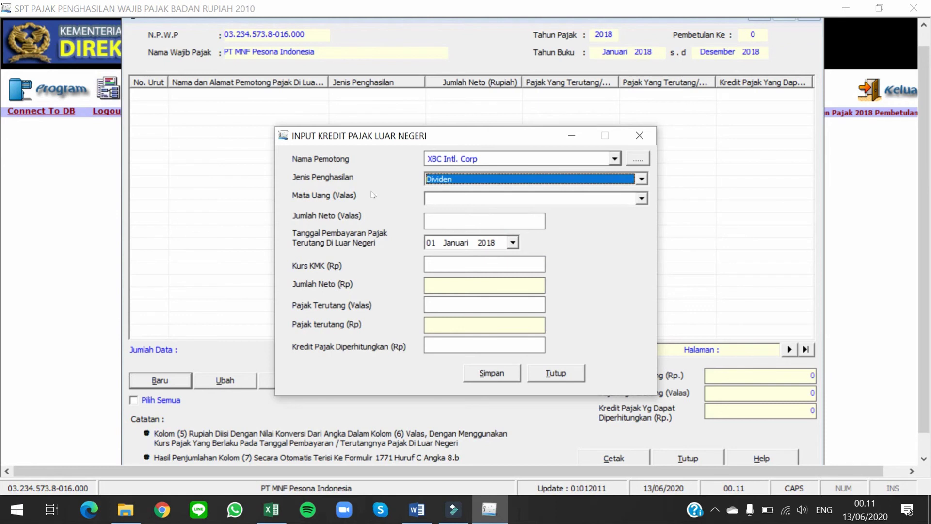
pyautogui.click(641, 198)
pyautogui.click(643, 267)
pyautogui.click(643, 266)
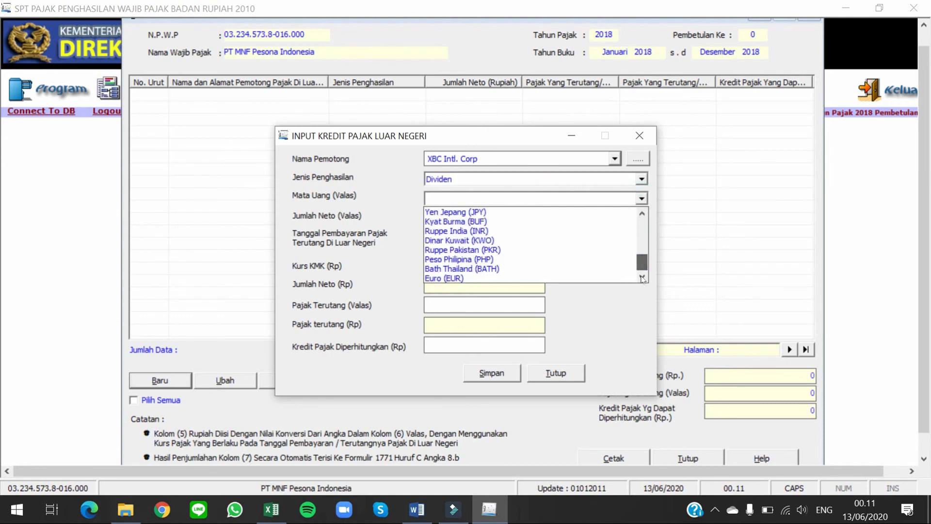
pyautogui.click(497, 269)
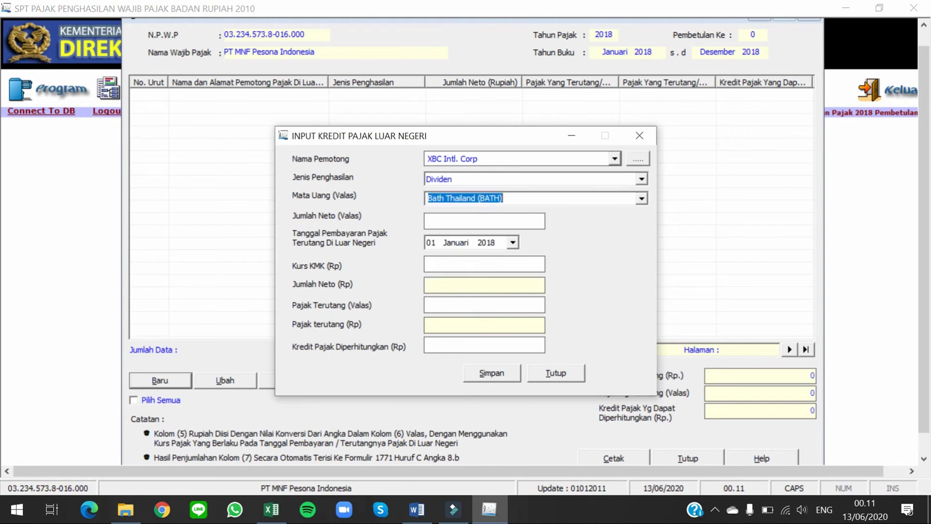
# Step: Enter the foreign-currency net amount 1.470.721, read from the Word assignment
pyautogui.click(448, 222)
pyautogui.hotkey('alt', 'Tab')
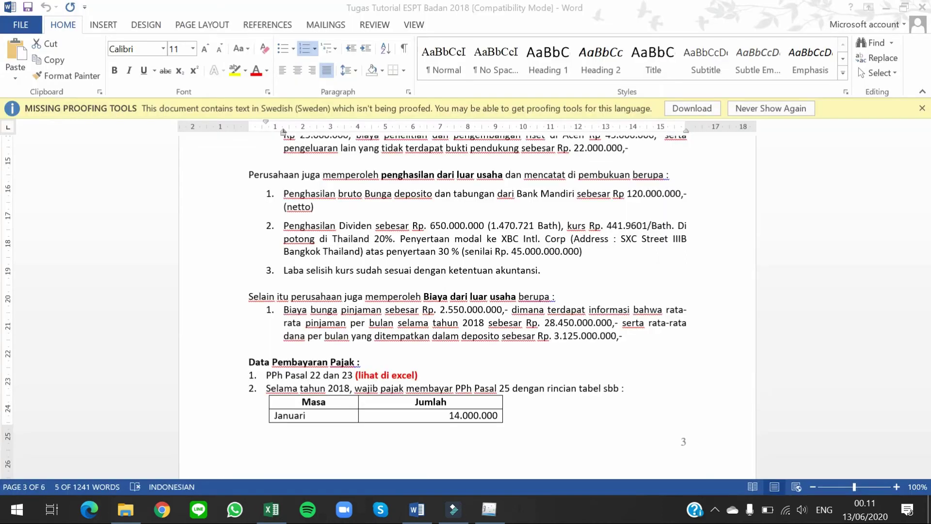
pyautogui.click(612, 226)
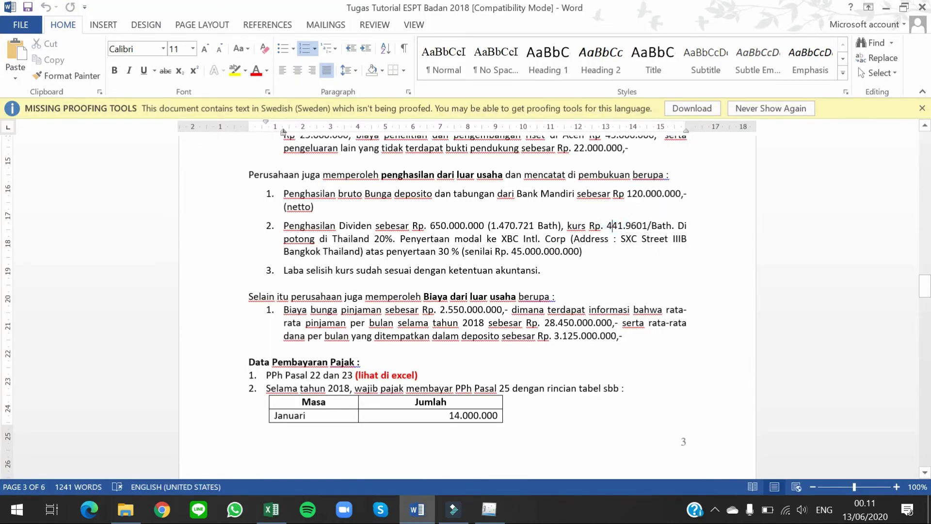
pyautogui.moveTo(490, 226); pyautogui.dragTo(534, 226)
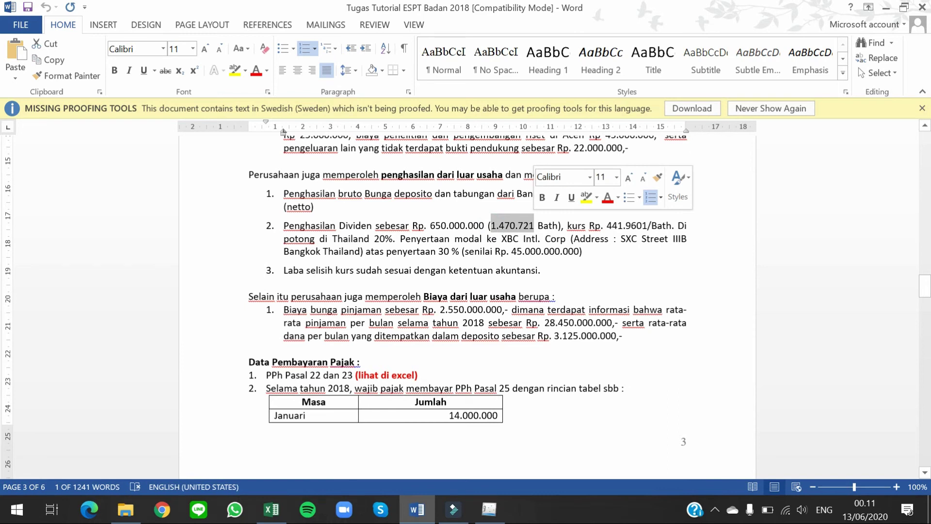
pyautogui.hotkey('alt', 'Tab')
pyautogui.write('1.470.721')
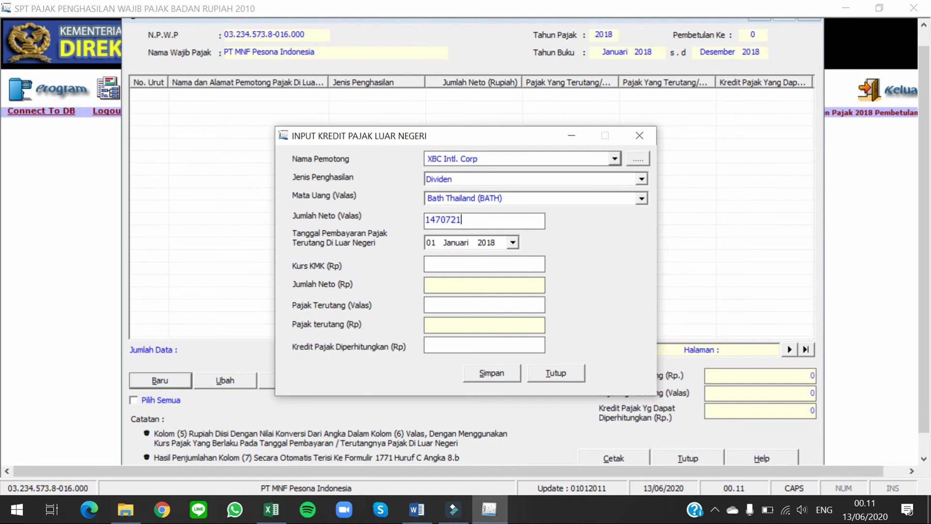
pyautogui.press('Tab')
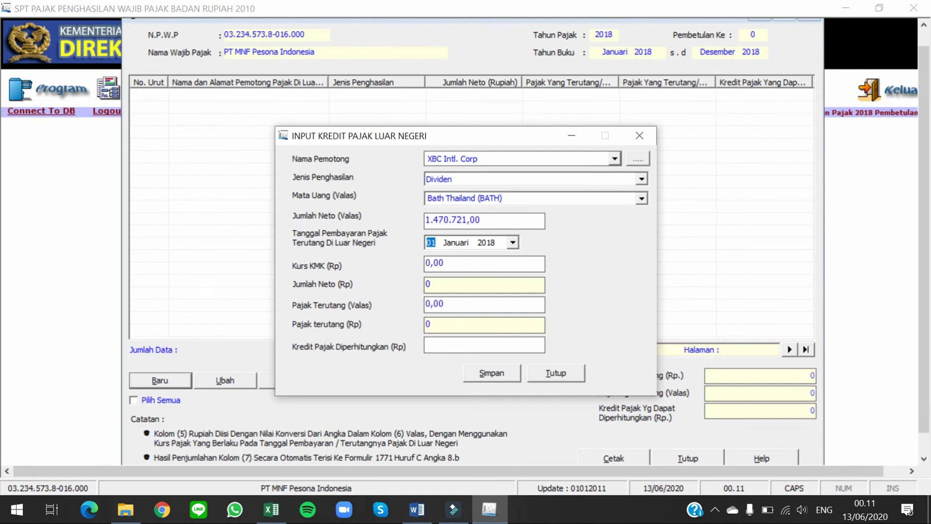
# Step: Set the payment date to 14 Maret 2018 using the calendar
pyautogui.click(512, 242)
pyautogui.click(539, 261)
pyautogui.click(539, 260)
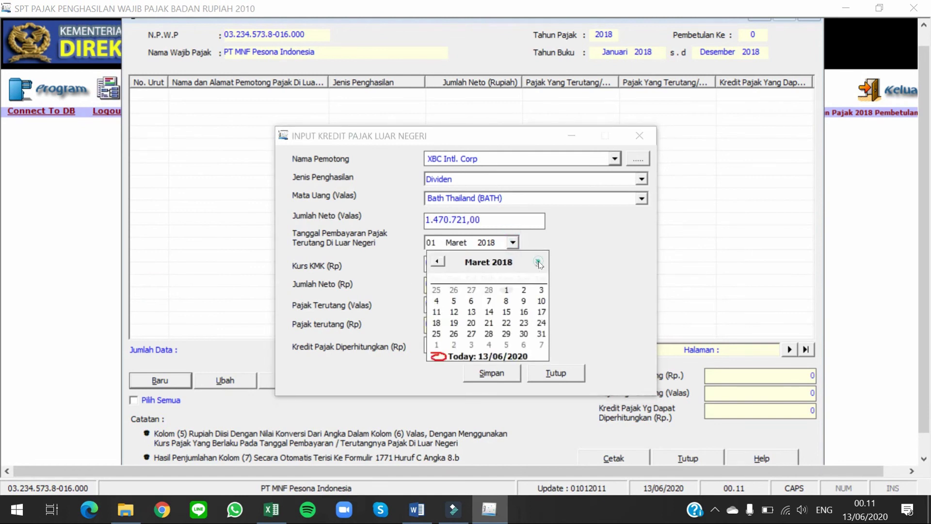
pyautogui.click(489, 312)
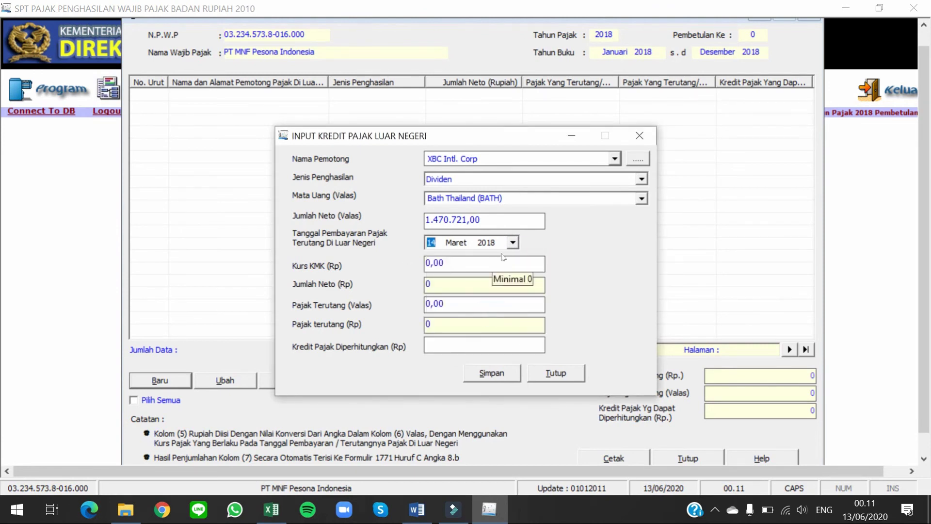
pyautogui.click(461, 261)
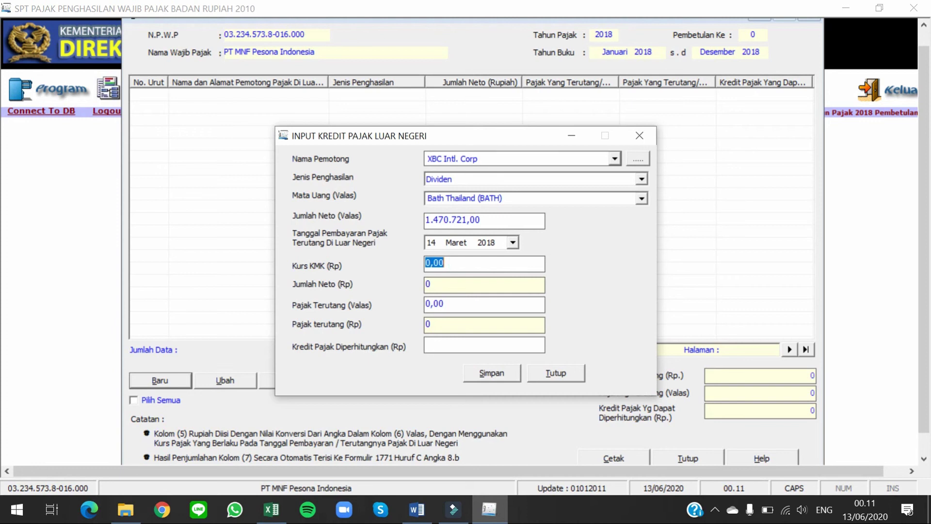
# Step: Enter Kurs KMK 441,96 from the assignment, yielding net Rp 650.000.000, and clear Pajak Terutang (Valas)
pyautogui.press('BackSpace')
pyautogui.hotkey('alt', 'Tab')
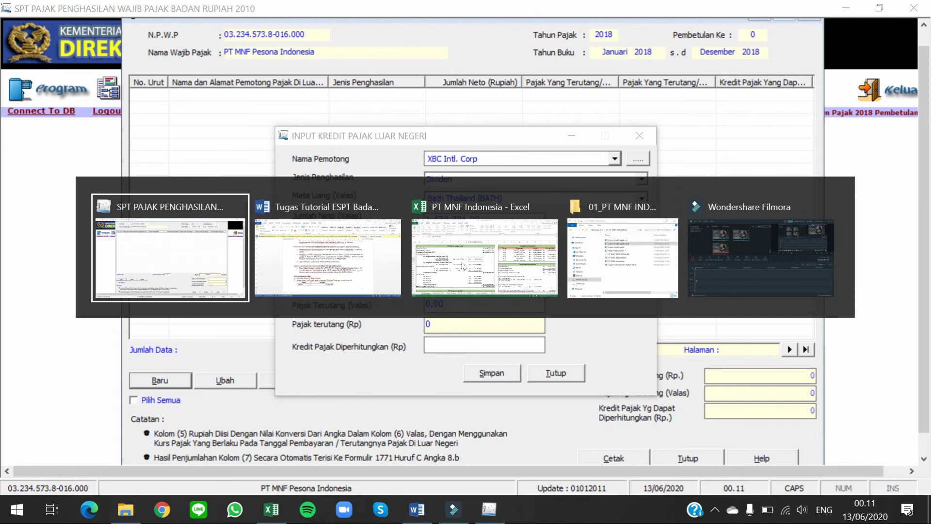
pyautogui.hotkey('alt', 'Tab')
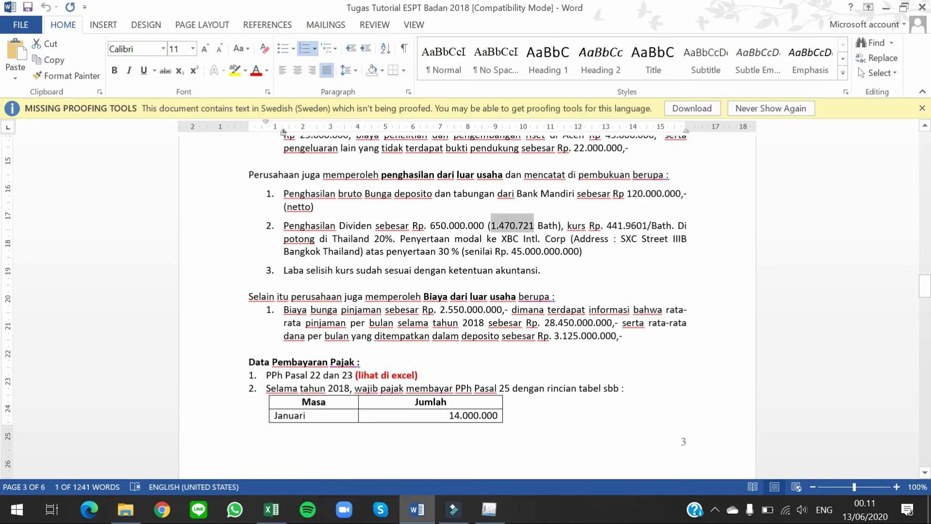
pyautogui.click(611, 225)
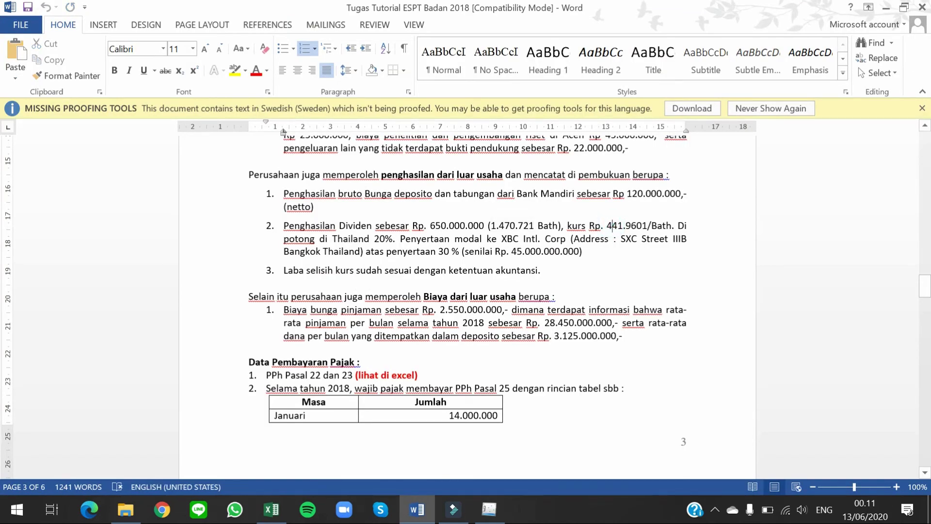
pyautogui.hotkey('alt', 'Tab')
pyautogui.write('441,96')
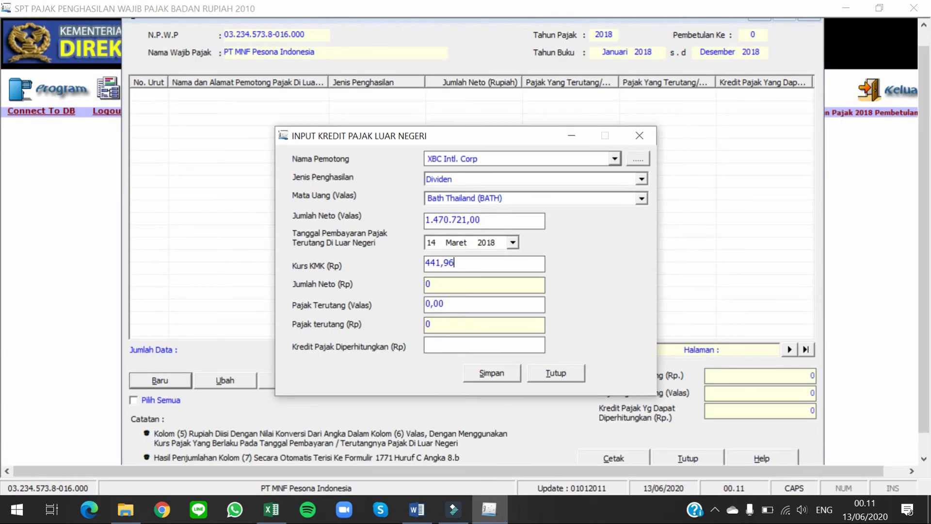
pyautogui.press('Tab')
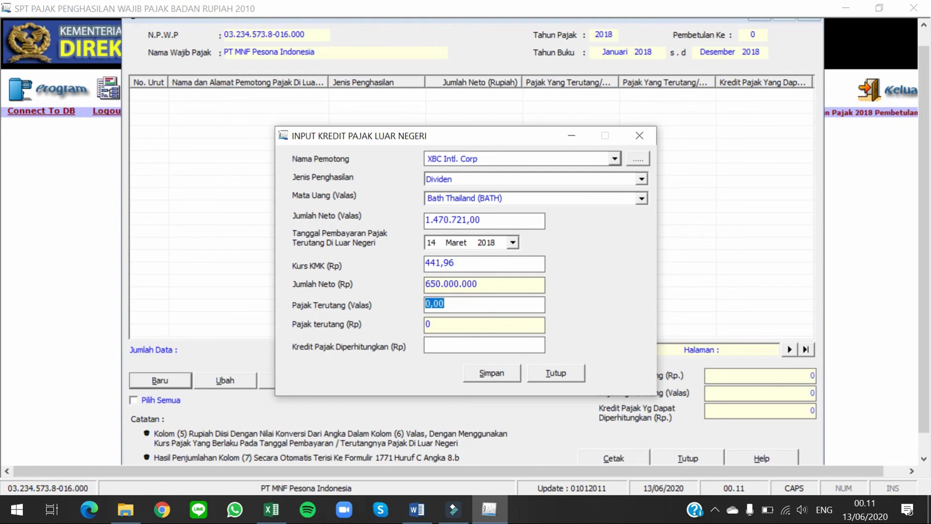
pyautogui.press('BackSpace')
# Step: Enter the Thai 20% tax owed as 294.144,27 baht in Pajak Terutang (Valas)
pyautogui.hotkey('alt', 'Tab')
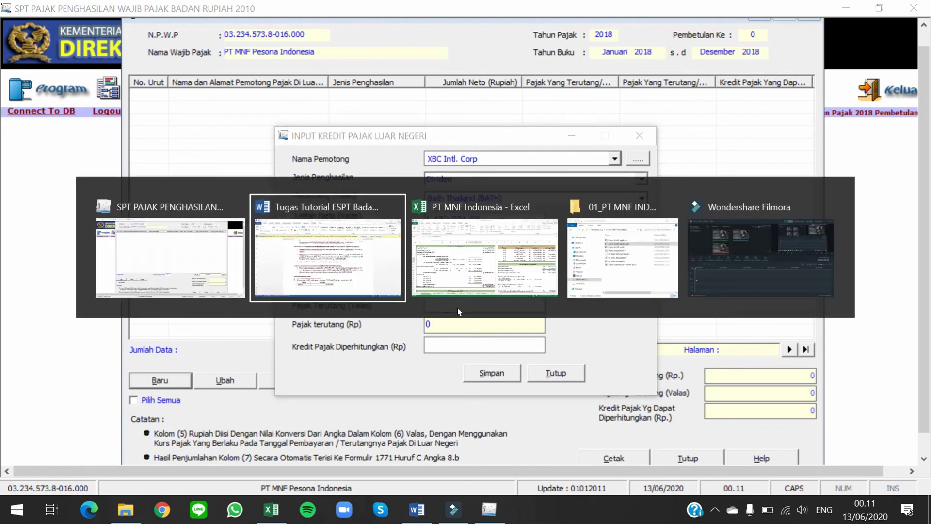
pyautogui.moveTo(336, 239); pyautogui.dragTo(399, 238)
pyautogui.hotkey('alt', 'Tab')
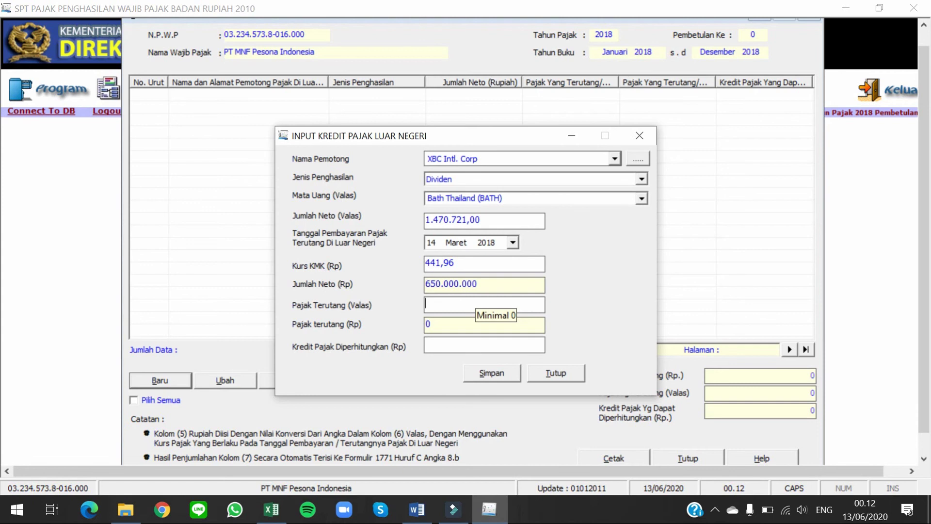
pyautogui.write('294')
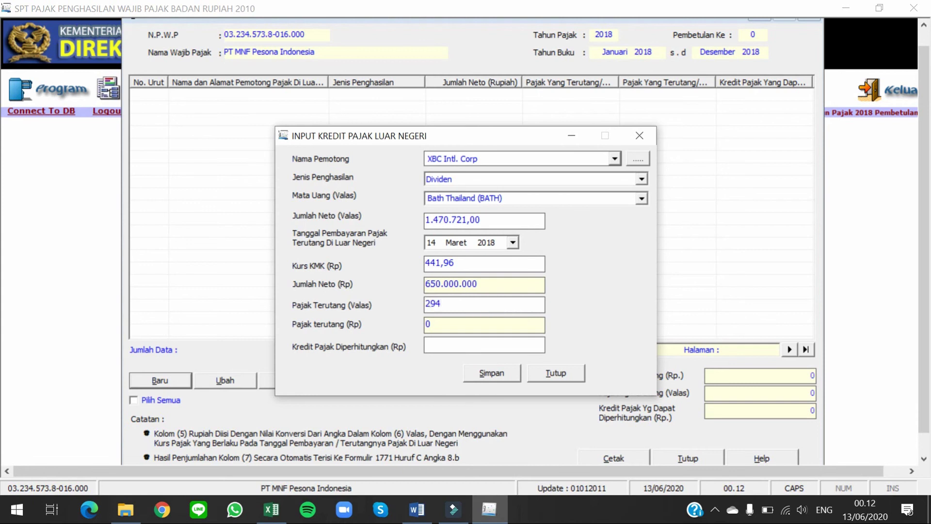
pyautogui.write('.144,27')
pyautogui.press('Tab')
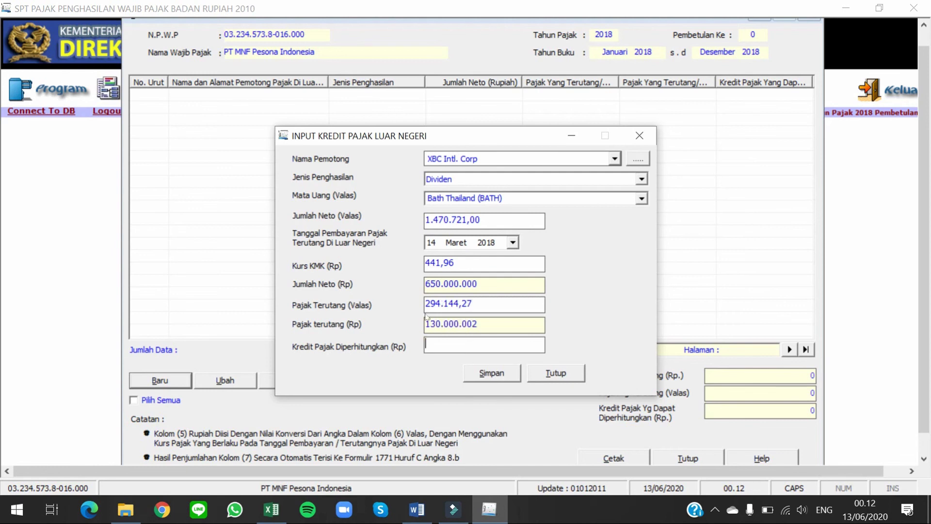
# Step: Enter 130000000 as Kredit Pajak Diperhitungkan
pyautogui.moveTo(425, 324); pyautogui.dragTo(472, 324)
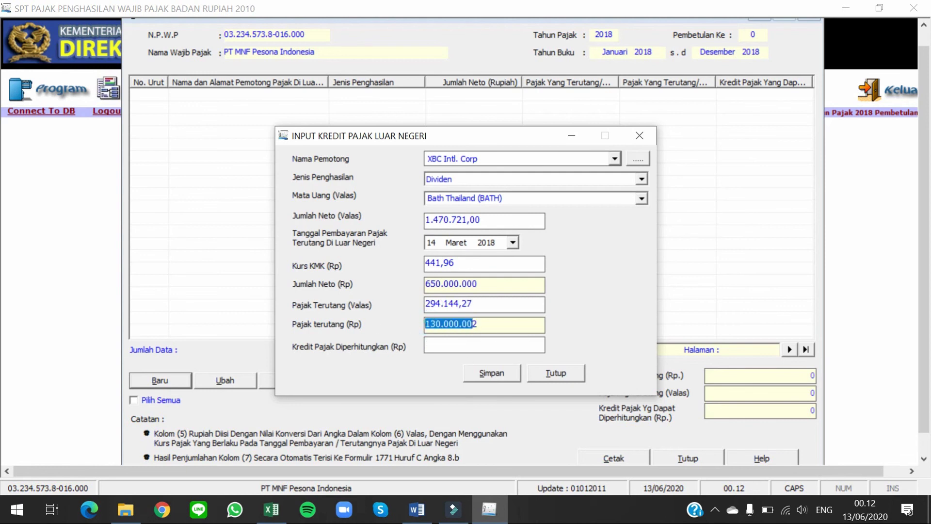
pyautogui.click(479, 341)
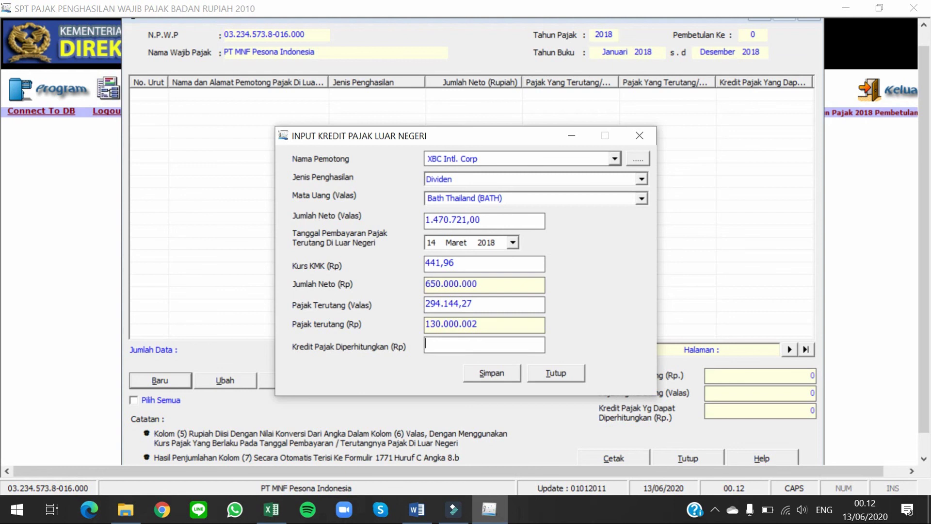
pyautogui.write('130000000')
pyautogui.press('Tab')
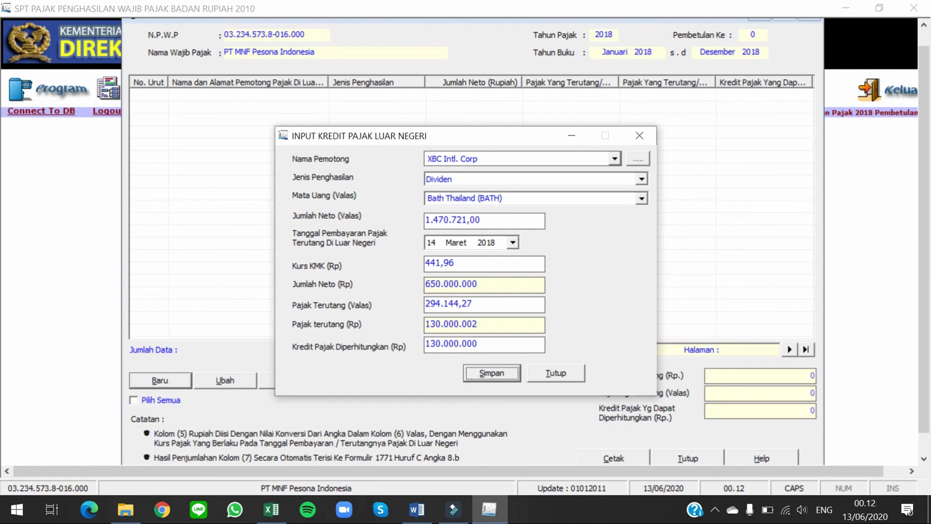
# Step: Save the XBC Intl. Corp dividend credit, decline a new record, and return to the PT MNF Indonesia workbook
pyautogui.press('Return')
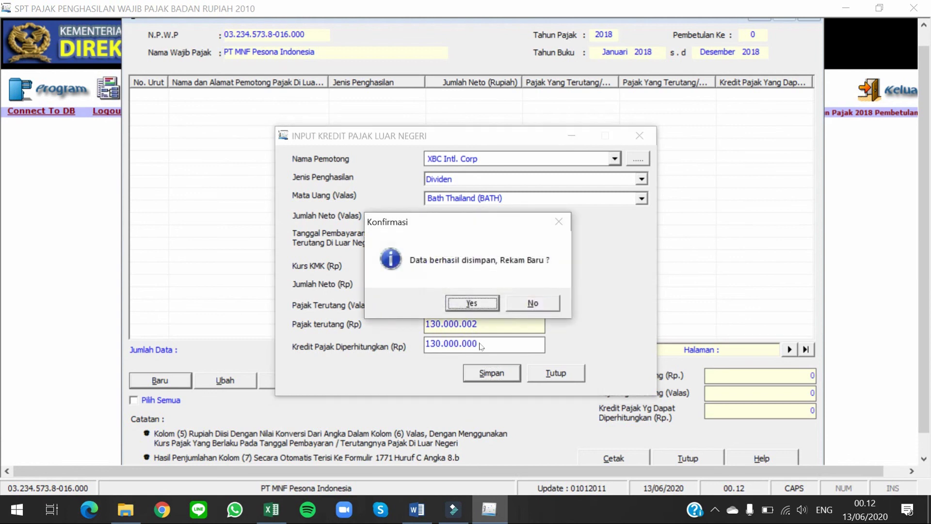
pyautogui.press('n')
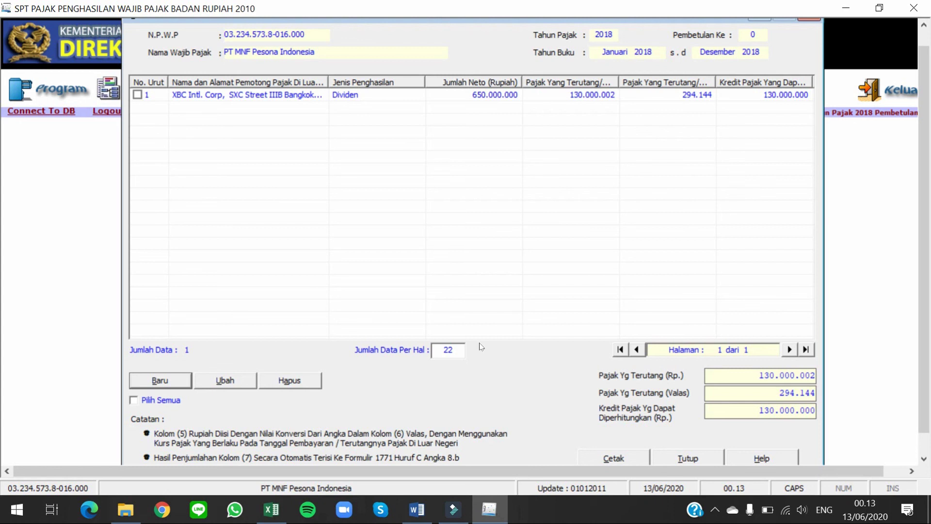
pyautogui.hotkey('alt', 'Tab')
pyautogui.hotkey('alt', 'Tab')
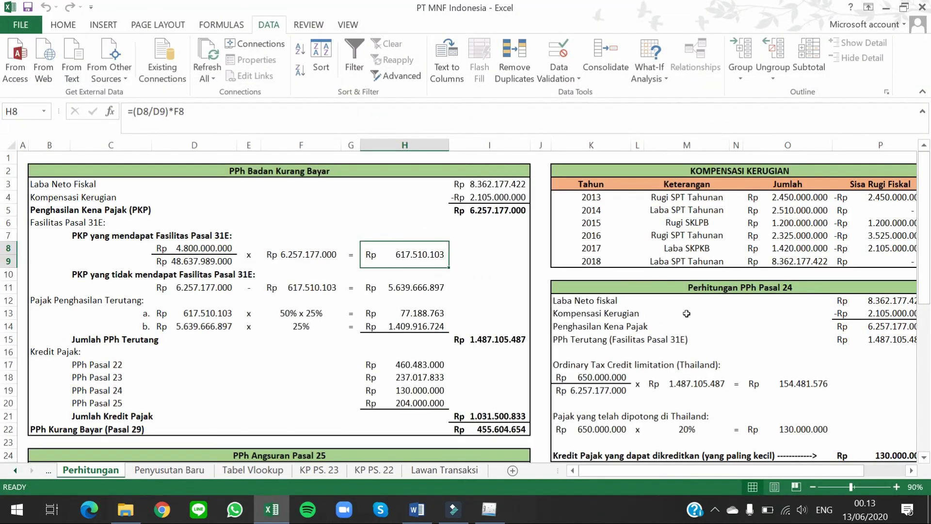
pyautogui.scroll(-1, 680, 310)
pyautogui.click(735, 242)
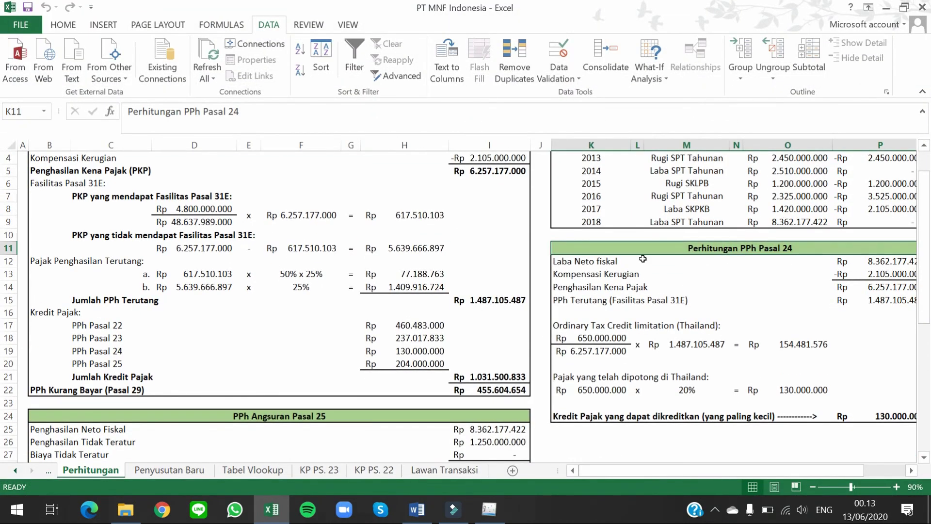
pyautogui.click(590, 259)
pyautogui.moveTo(785, 471); pyautogui.dragTo(833, 476)
pyautogui.click(896, 487)
pyautogui.click(896, 486)
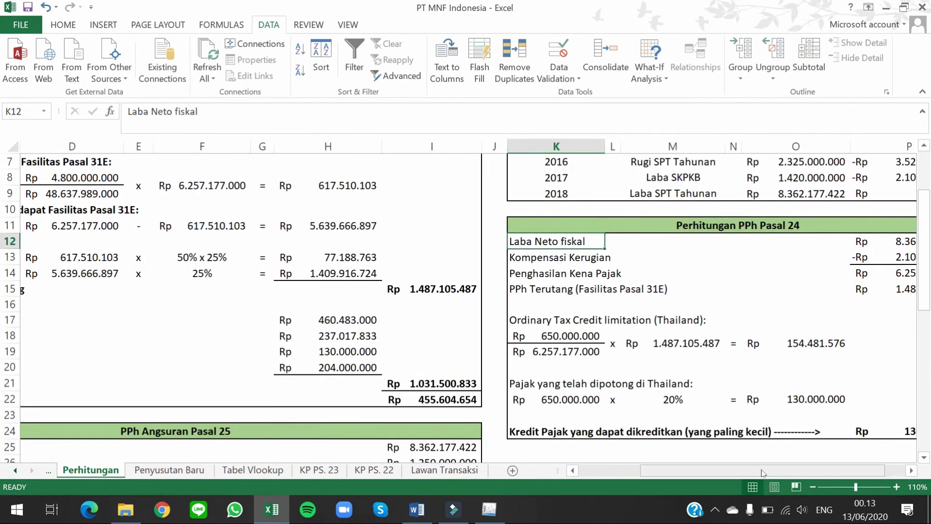
pyautogui.moveTo(764, 470); pyautogui.dragTo(798, 471)
pyautogui.click(441, 318)
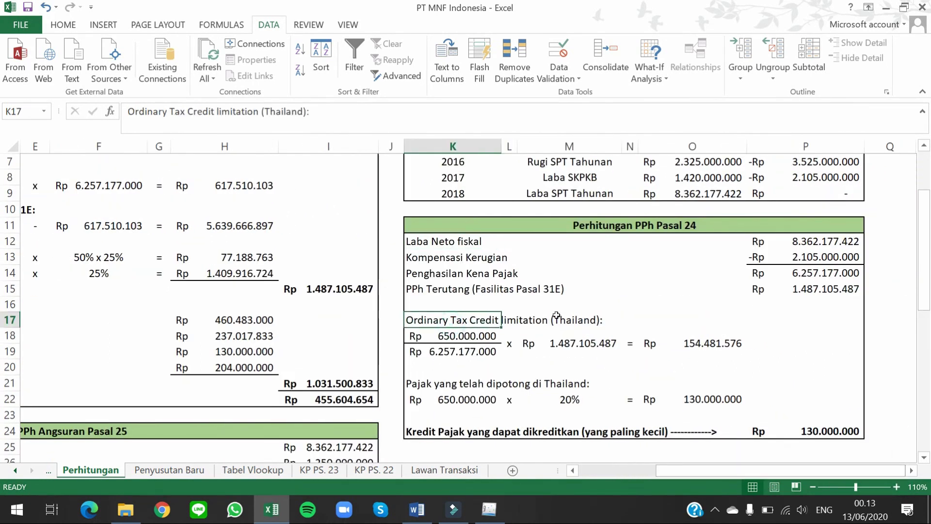
pyautogui.click(478, 334)
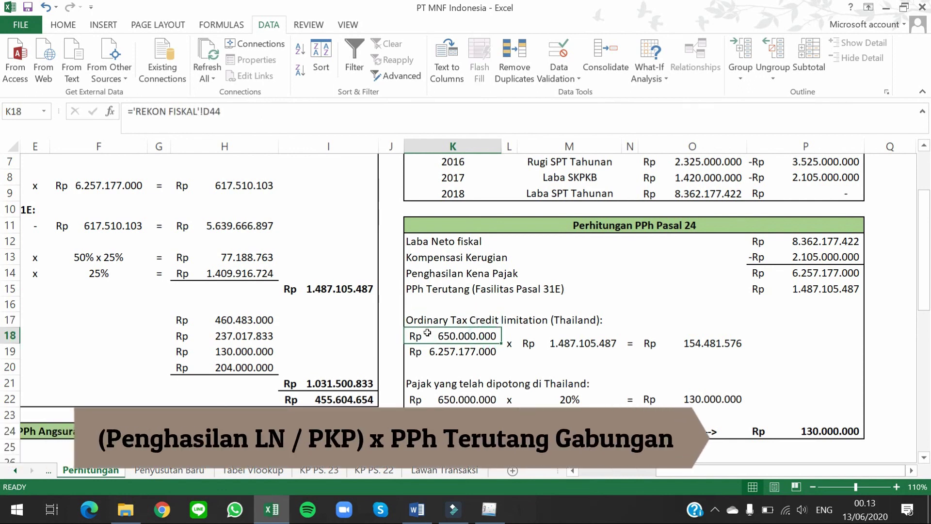
pyautogui.hotkey('alt', 'Tab')
pyautogui.press('Tab')
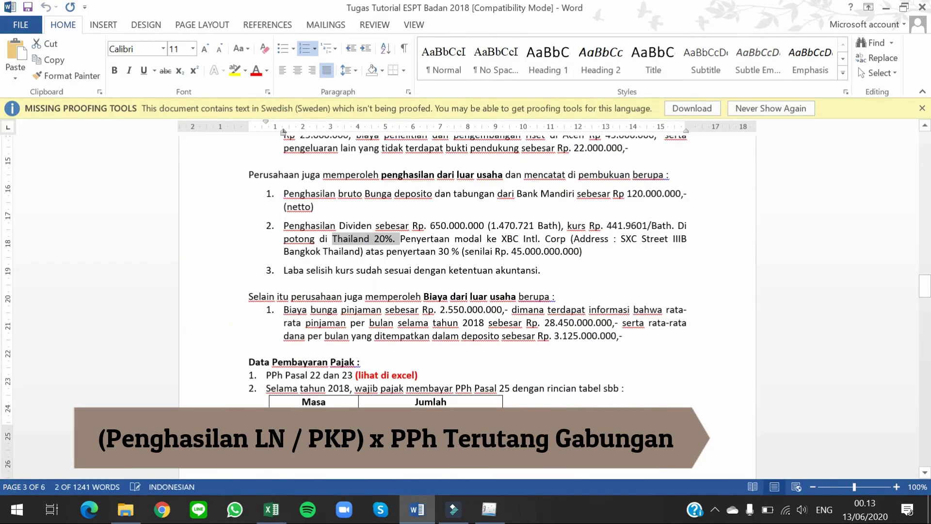
pyautogui.moveTo(429, 225); pyautogui.dragTo(471, 225)
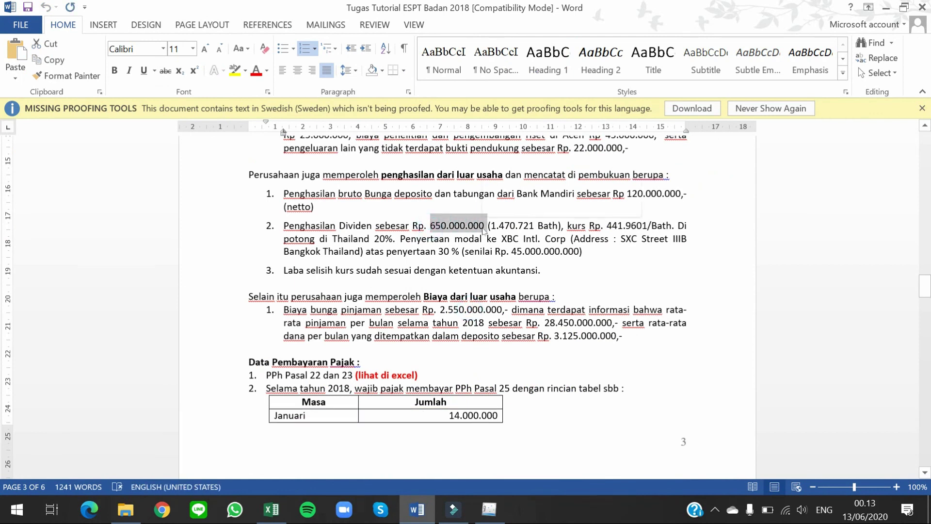
pyautogui.hotkey('alt', 'Tab')
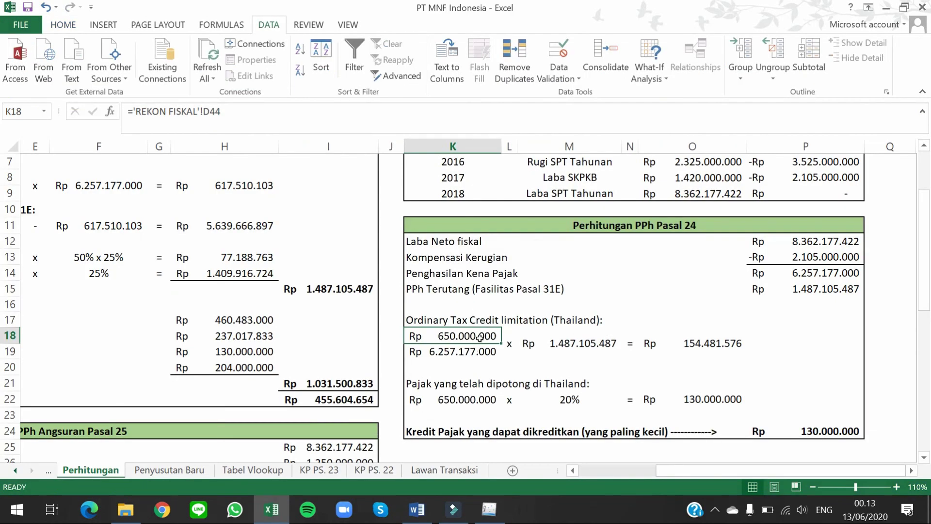
pyautogui.click(463, 352)
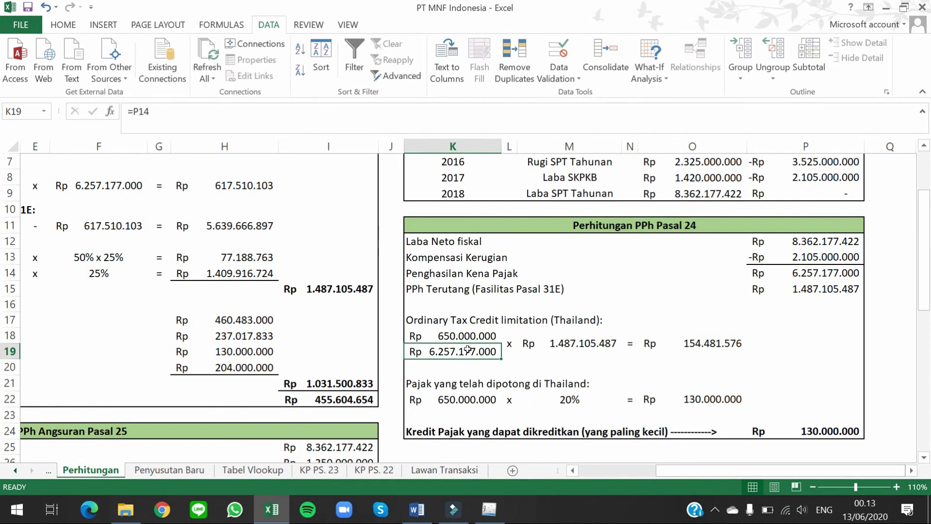
pyautogui.click(448, 272)
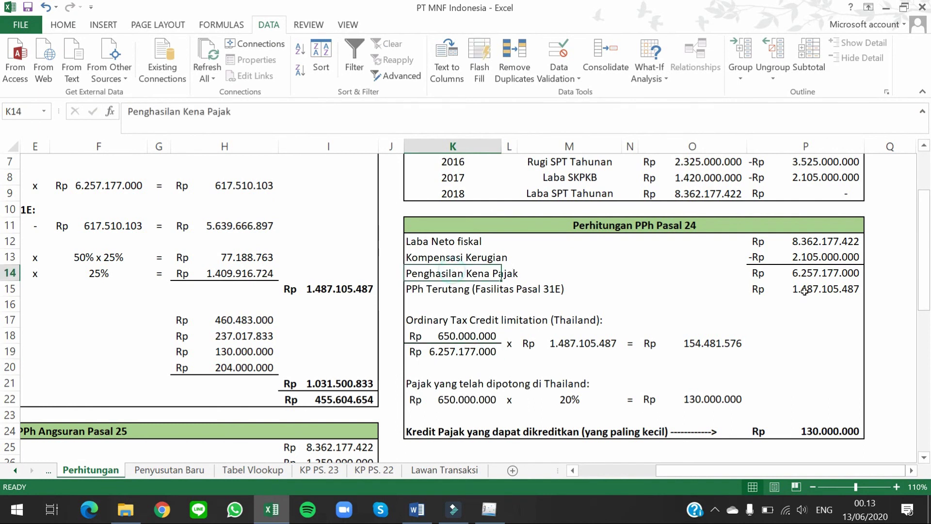
pyautogui.click(812, 273)
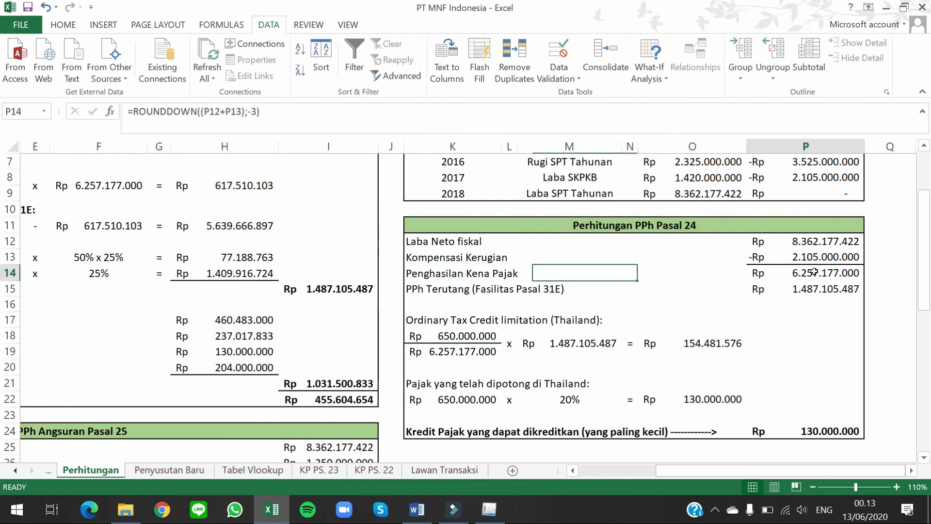
pyautogui.click(508, 343)
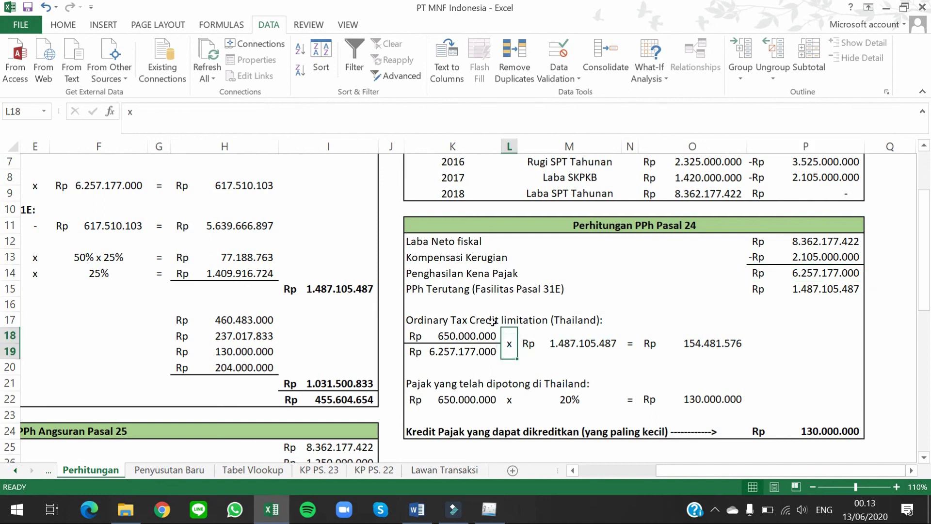
pyautogui.click(574, 340)
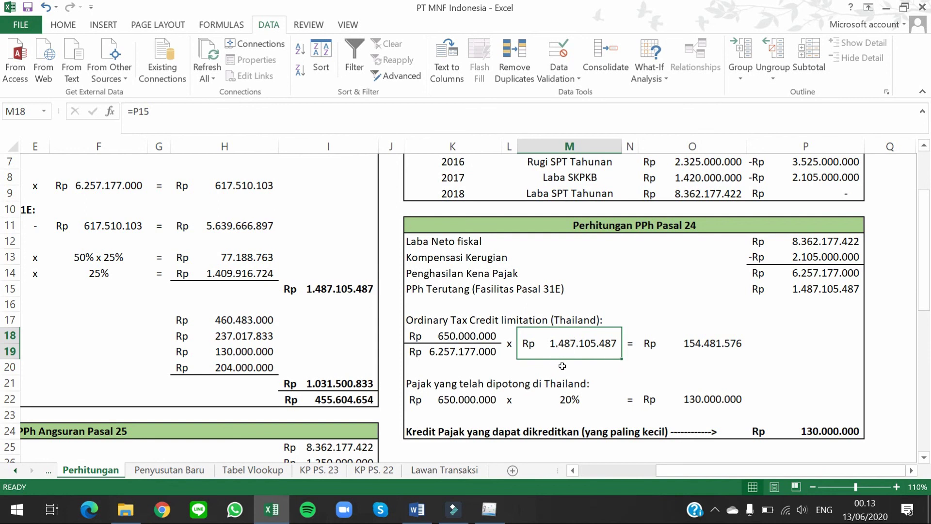
pyautogui.click(724, 341)
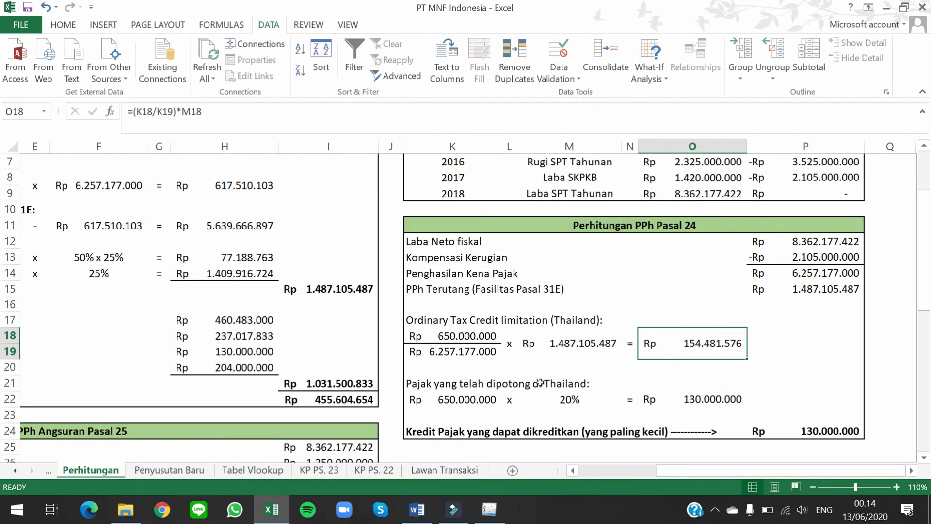
pyautogui.click(540, 382)
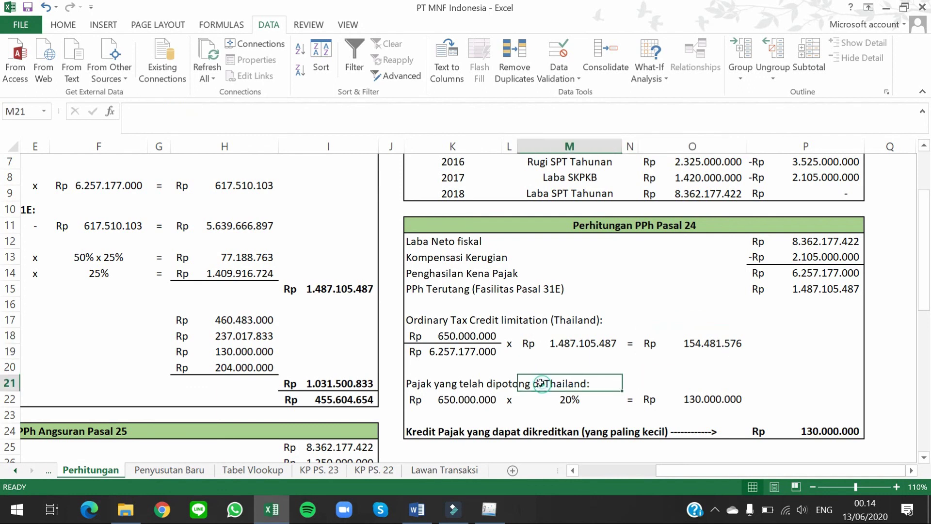
pyautogui.click(684, 395)
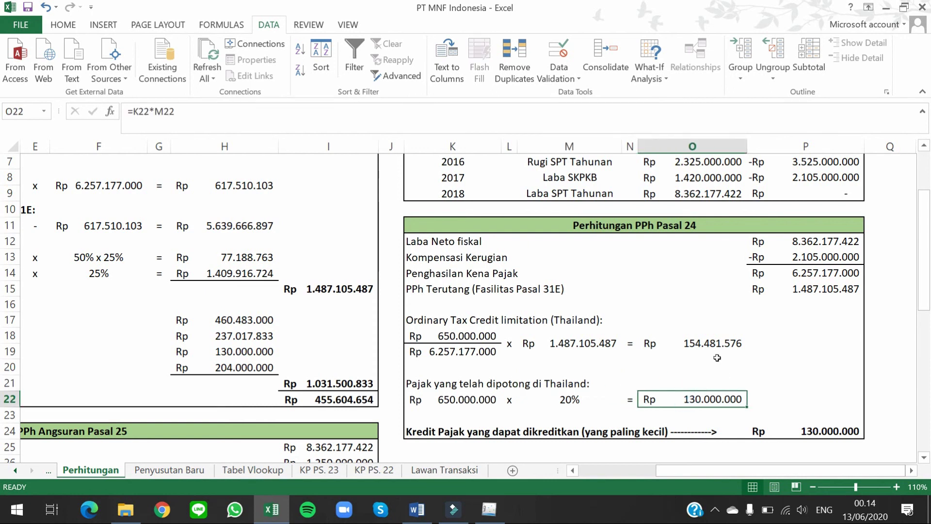
pyautogui.click(704, 335)
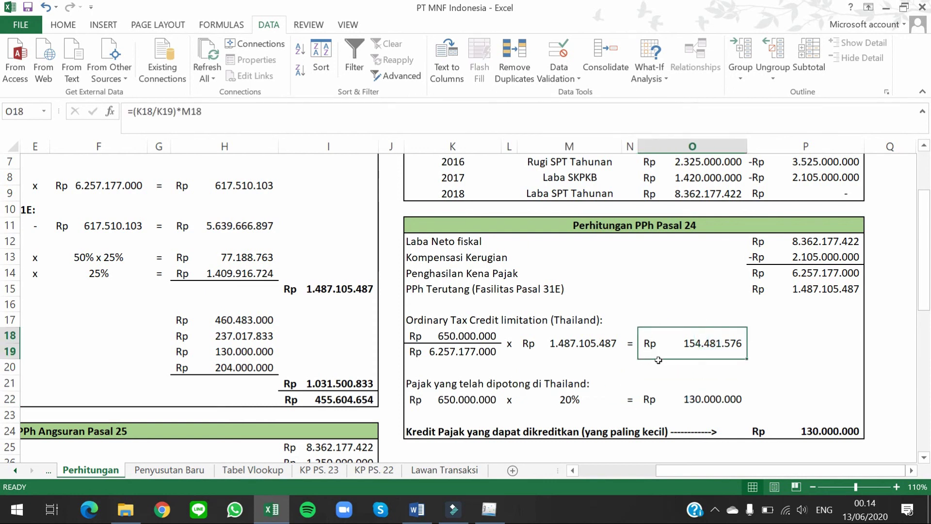
pyautogui.click(714, 395)
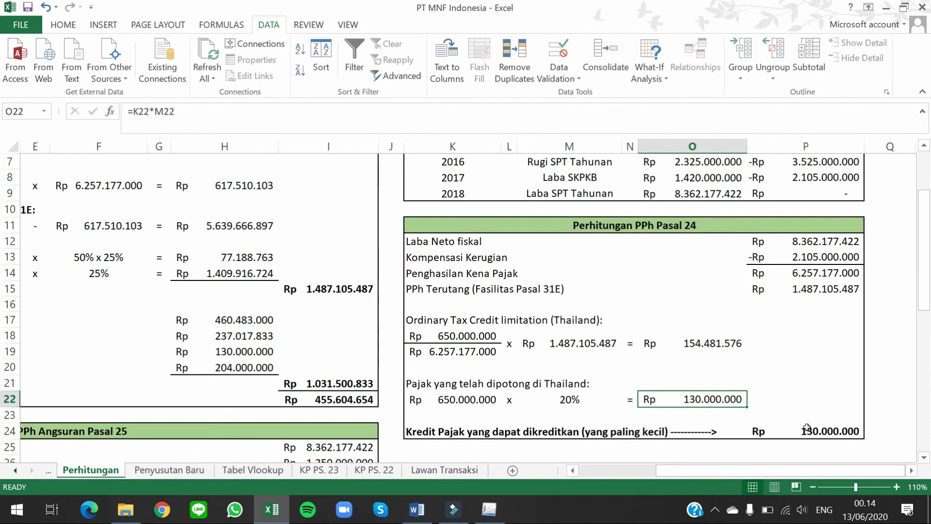
pyautogui.click(833, 432)
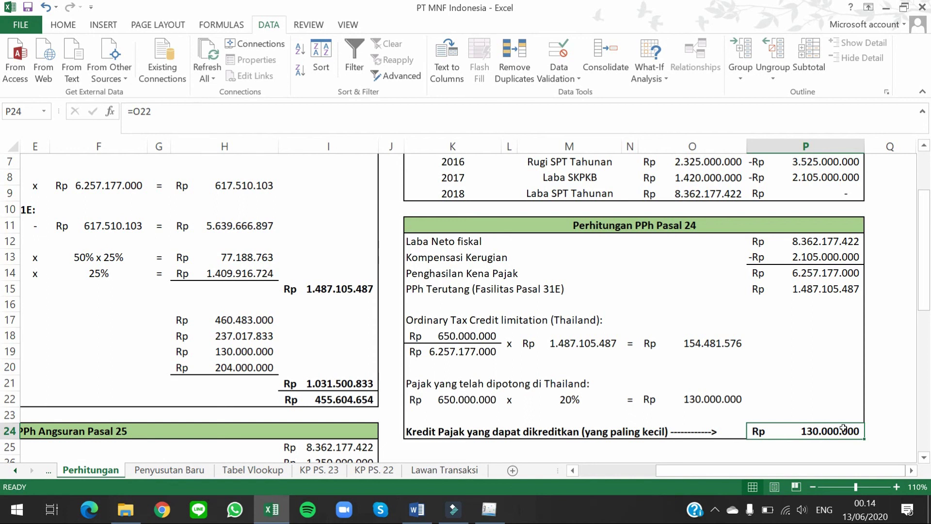
pyautogui.hotkey('alt', 'Tab')
pyautogui.hotkey('alt', 'Tab')
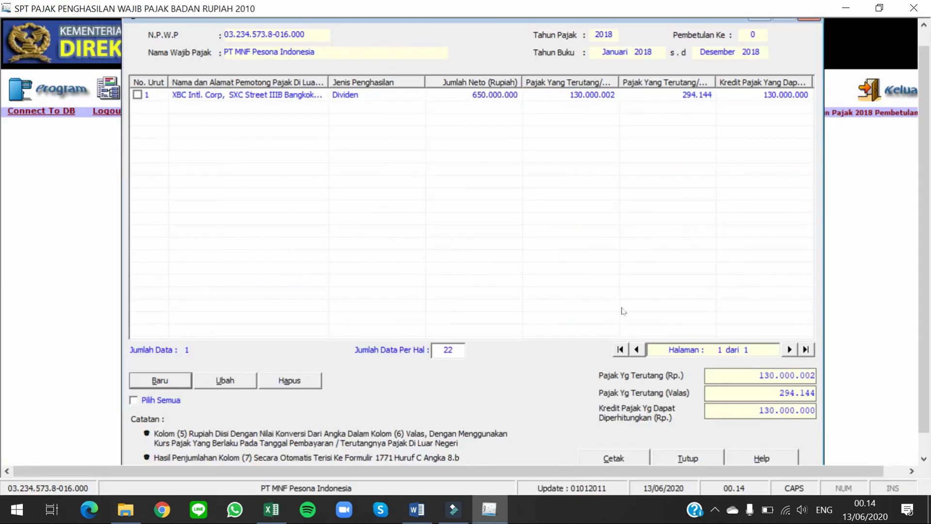
# Step: Close the Formulir 1771-III credit form, leaving the 130.000.000 foreign tax credit recorded
pyautogui.moveTo(924, 169); pyautogui.dragTo(924, 194)
pyautogui.click(706, 439)
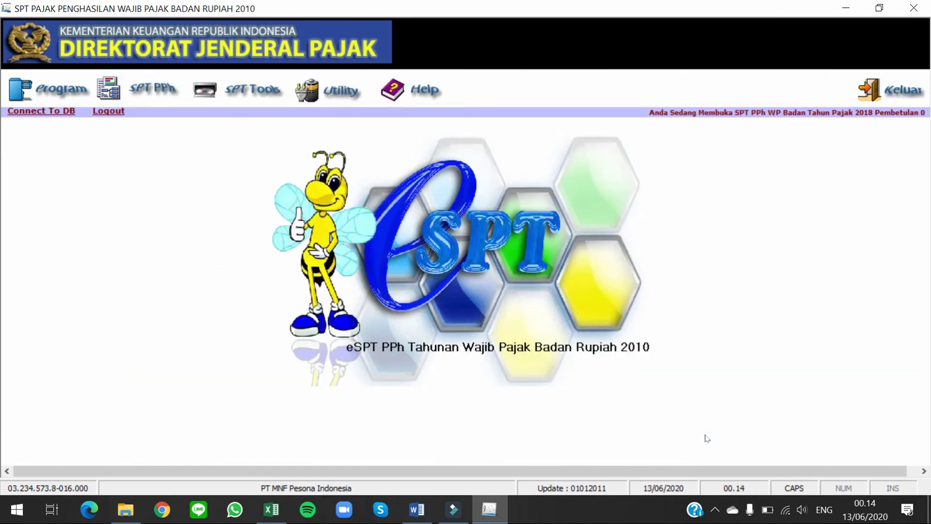